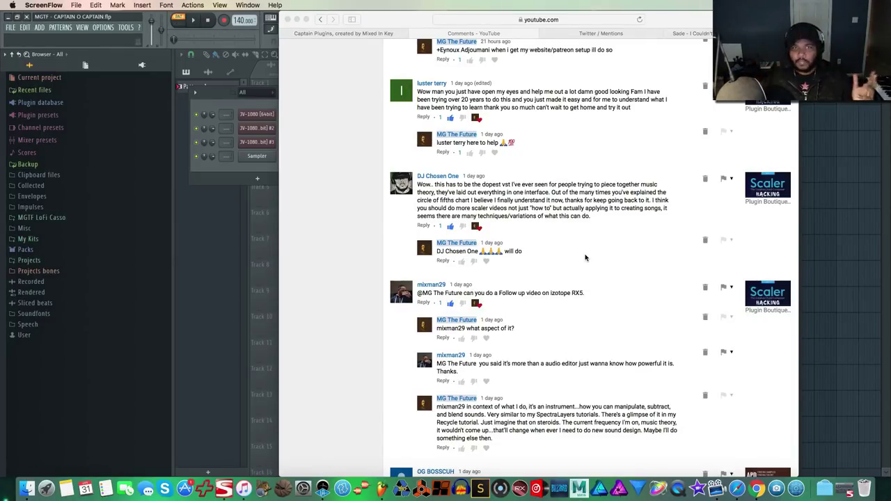
# - Review the Captain Plugins product page, including the Chords, Melody and Deep descriptions and the pricing section
pyautogui.click(343, 33)
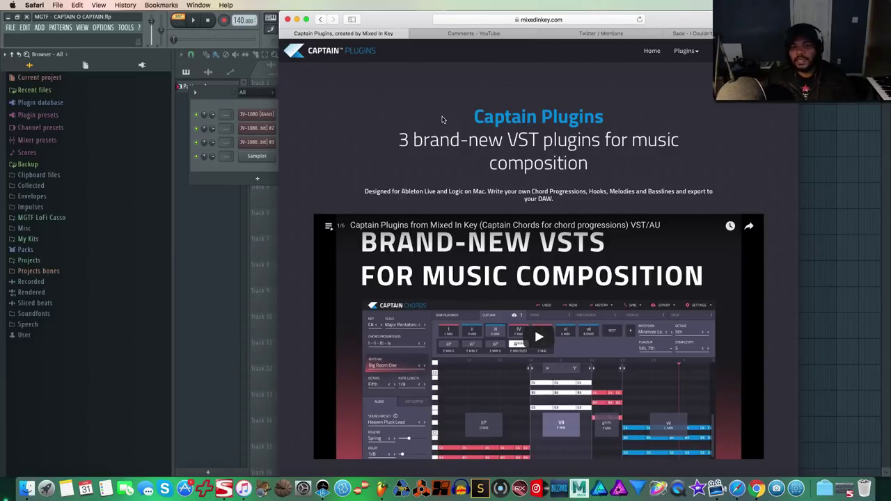
pyautogui.scroll(-3, 529, 214)
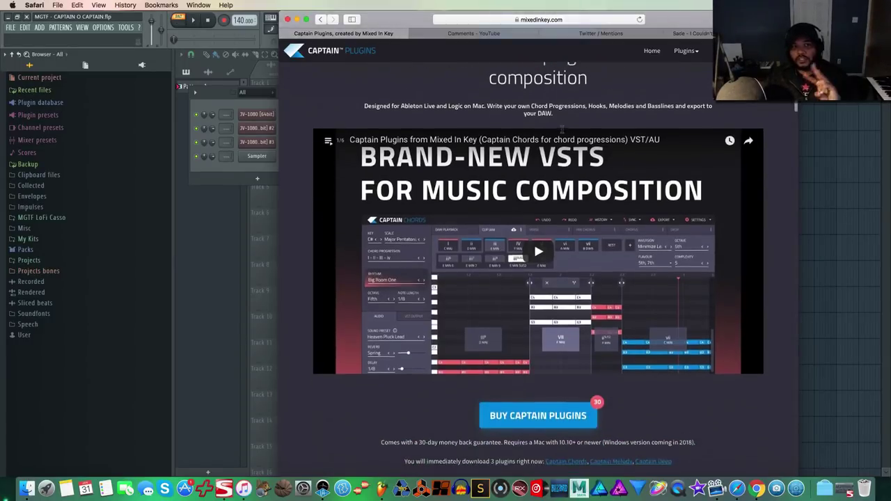
pyautogui.scroll(-10, 529, 214)
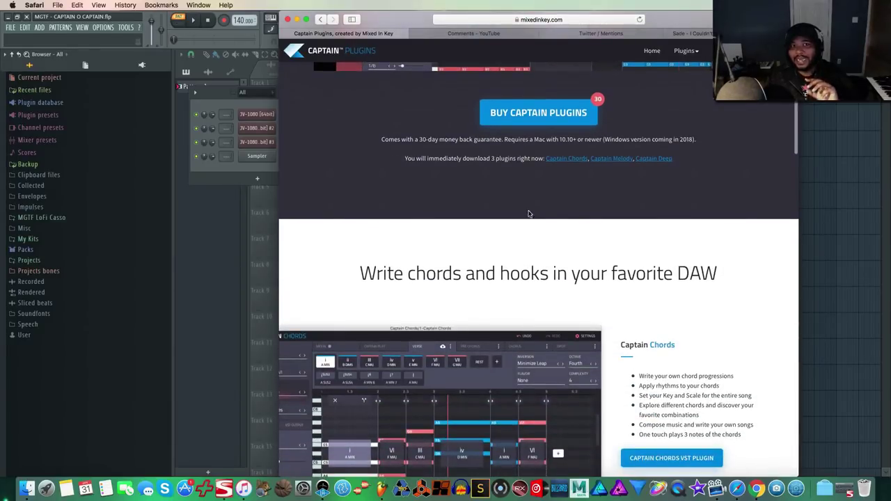
pyautogui.scroll(-15, 662, 247)
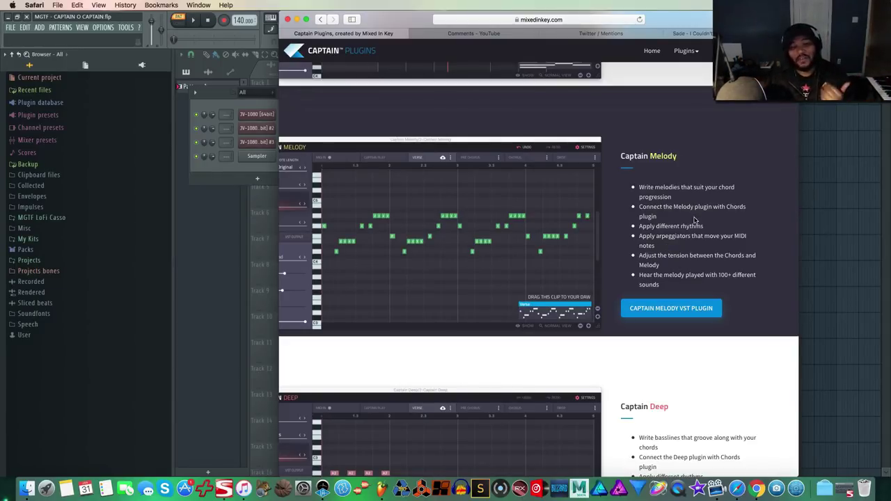
pyautogui.scroll(-1, 678, 216)
pyautogui.scroll(-5, 678, 216)
pyautogui.scroll(6, 677, 215)
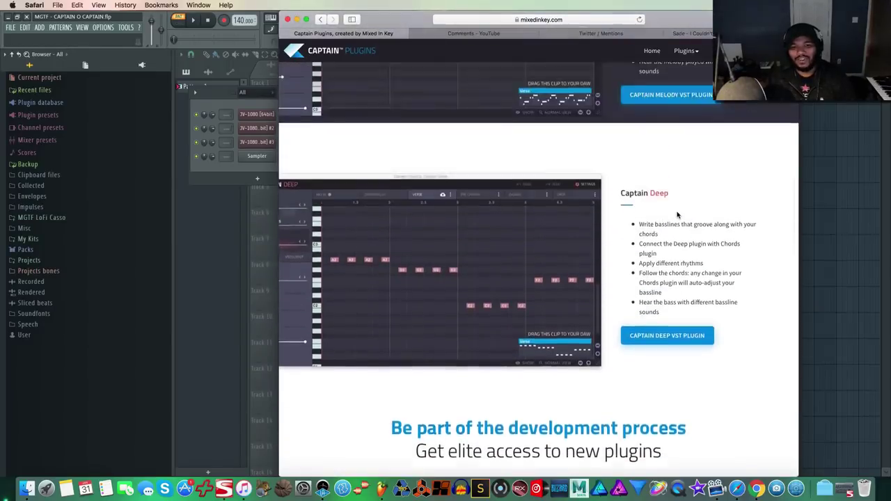
pyautogui.scroll(15, 678, 215)
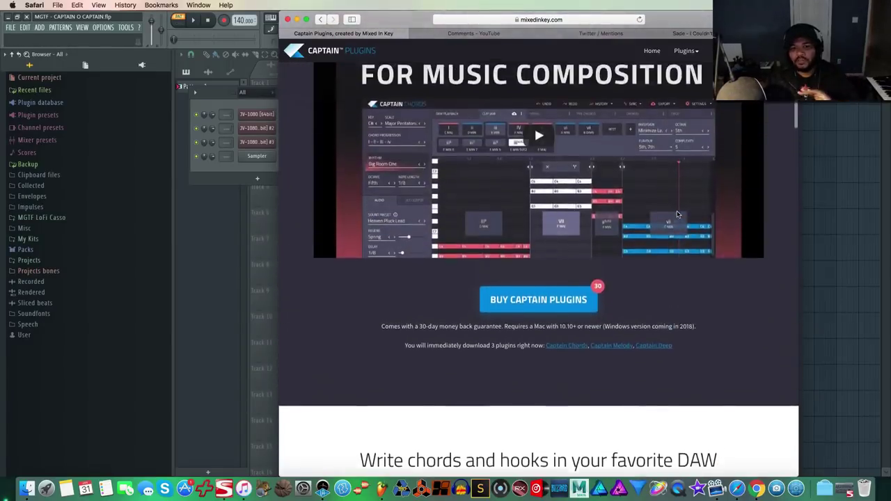
pyautogui.scroll(-20, 677, 214)
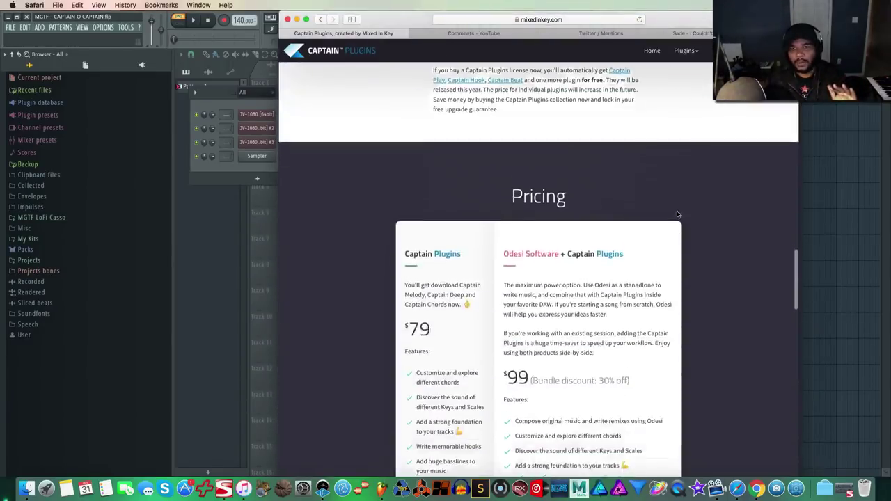
pyautogui.scroll(-1, 678, 215)
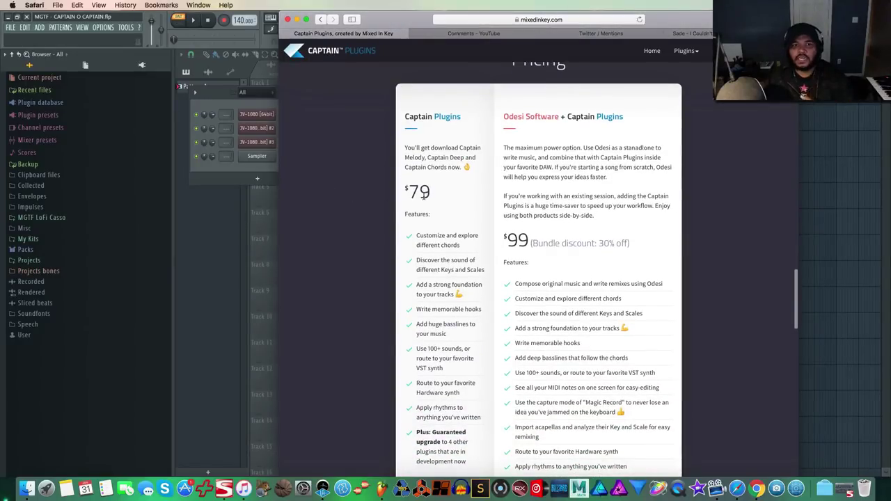
pyautogui.scroll(1, 428, 192)
pyautogui.scroll(20, 424, 167)
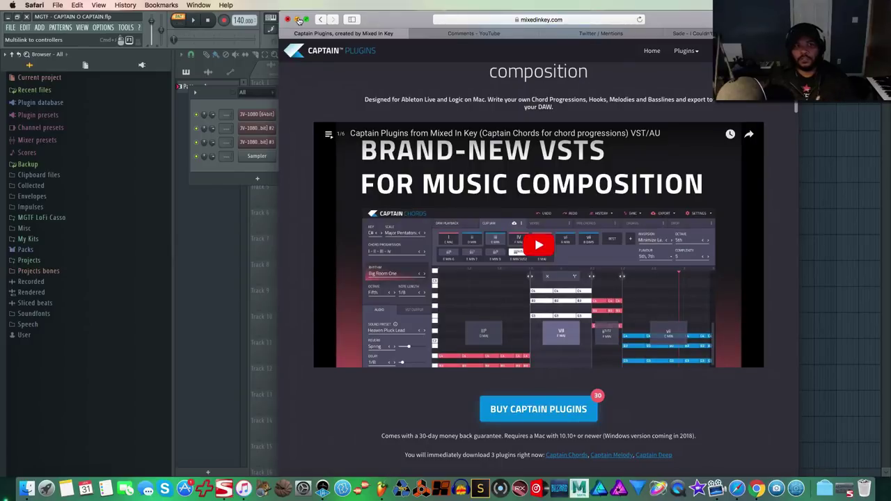
# - Switch to FL Studio and insert Captain Chords [64bit] as a new channel in the channel rack
pyautogui.click(297, 19)
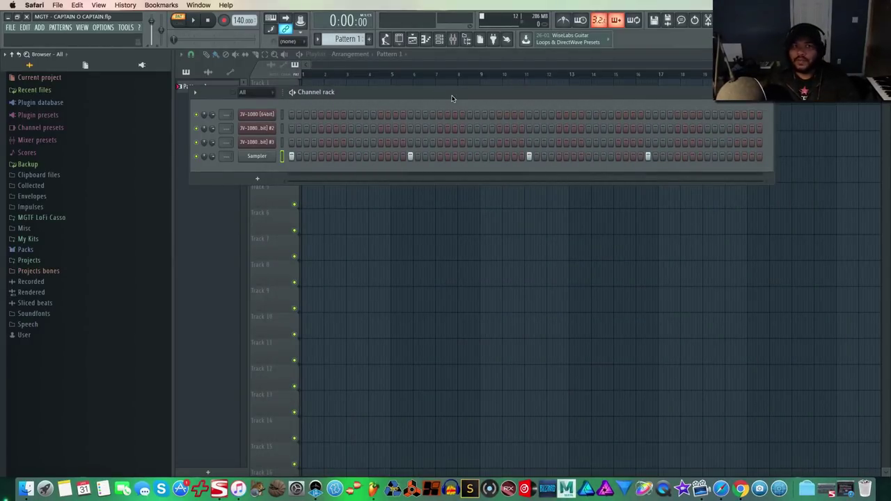
pyautogui.moveTo(451, 98); pyautogui.dragTo(507, 143)
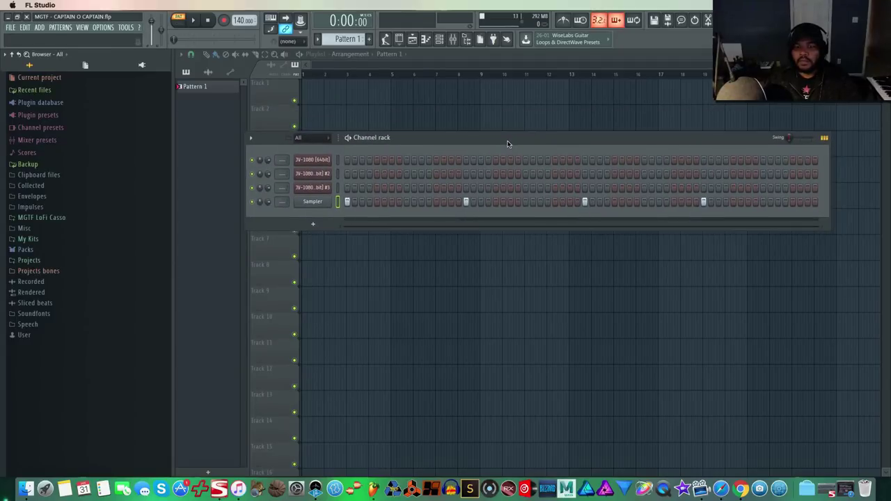
pyautogui.rightClick(322, 160)
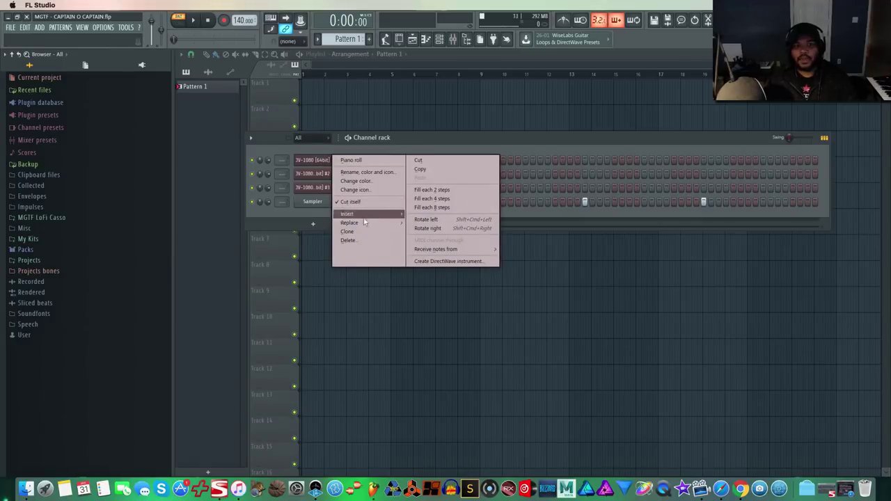
pyautogui.moveTo(374, 214)
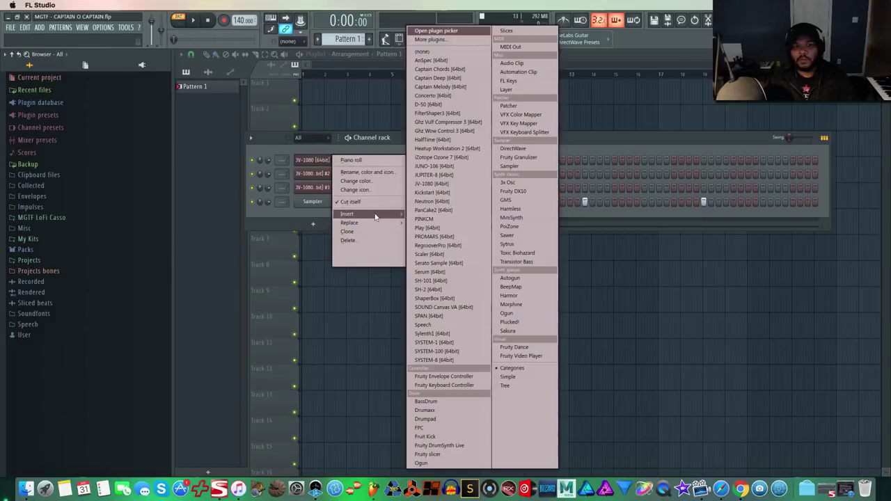
pyautogui.click(466, 70)
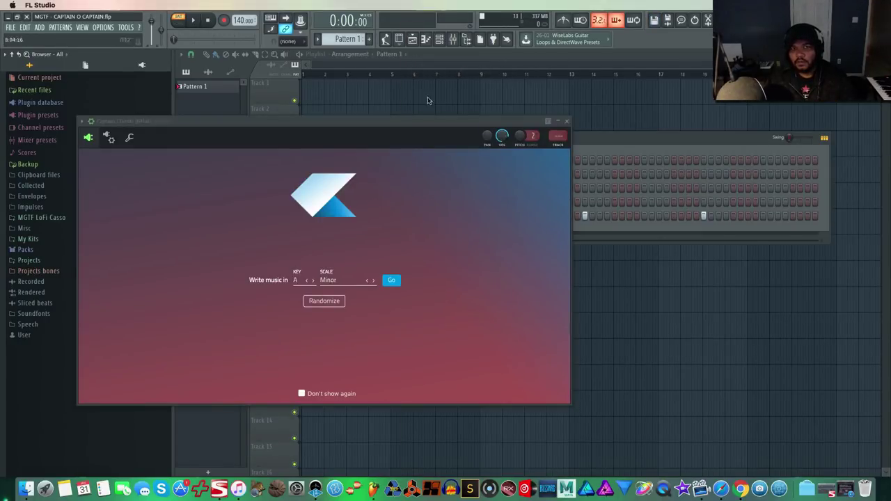
# - Set Captain Chords to write music in the key of G with the Minor scale and open its chord editor
pyautogui.moveTo(413, 124); pyautogui.dragTo(567, 118)
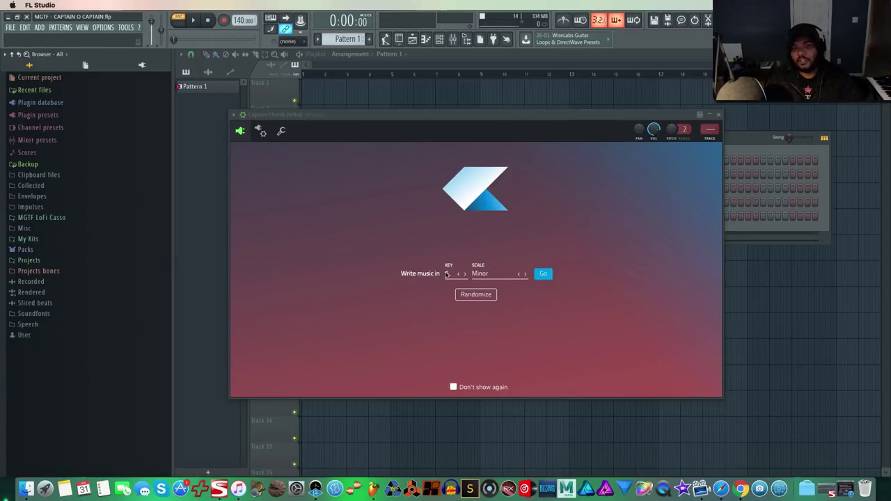
pyautogui.click(524, 276)
pyautogui.click(519, 276)
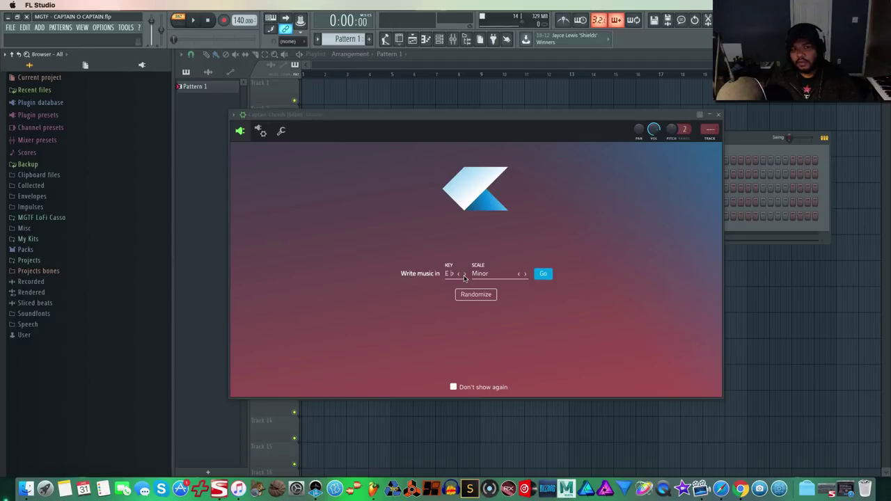
pyautogui.click(464, 274)
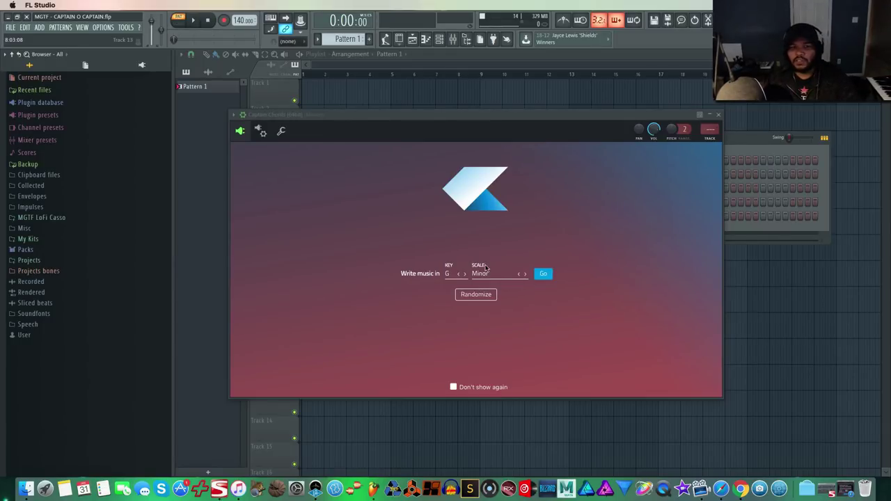
pyautogui.click(544, 275)
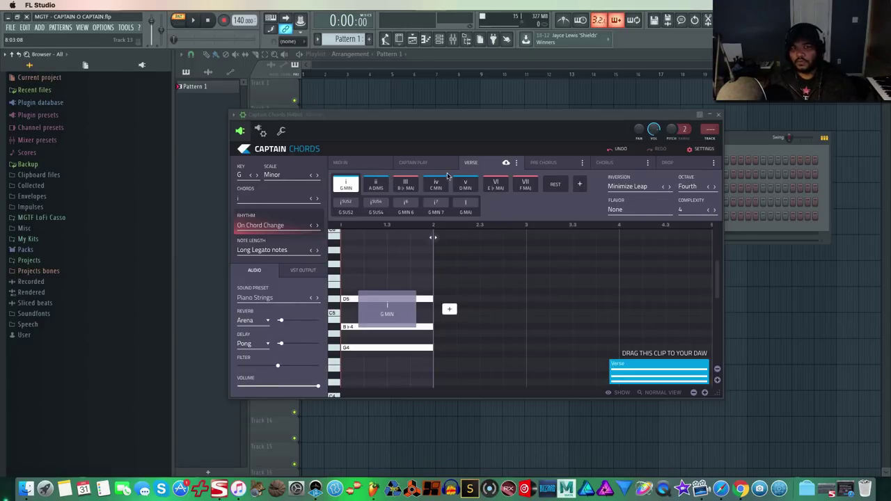
# - Audition the G minor scale chords III, VI, VII, iv, v and ii in the verse's first slot, ending on i
pyautogui.click(407, 184)
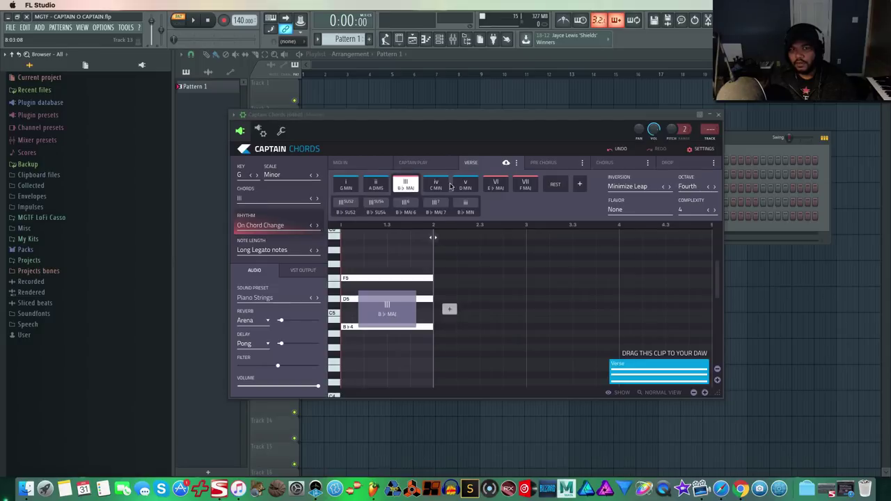
pyautogui.click(496, 185)
pyautogui.click(527, 186)
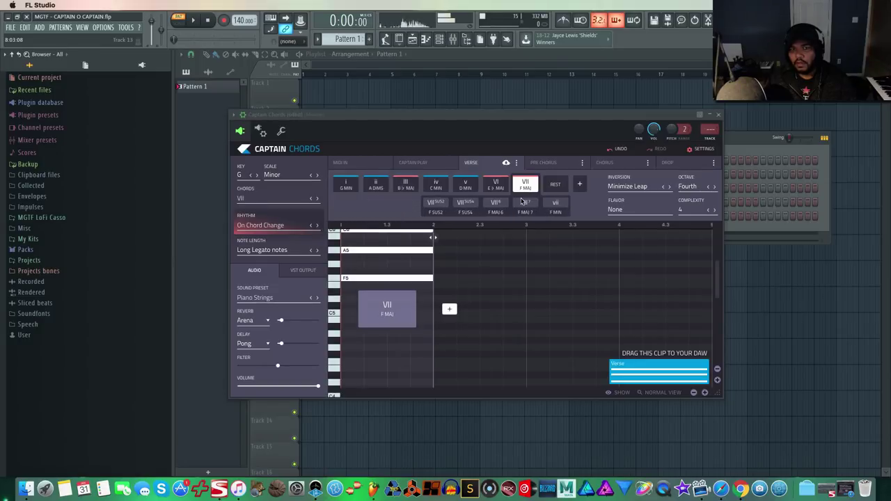
pyautogui.click(346, 186)
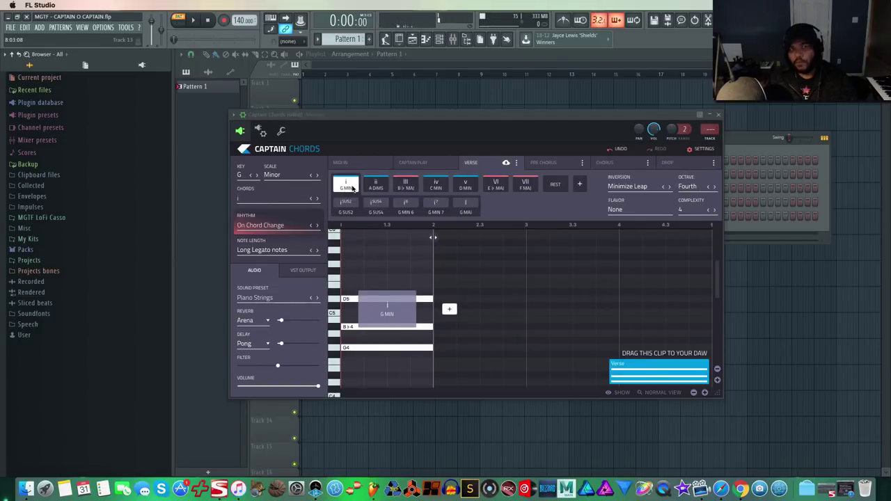
pyautogui.click(436, 184)
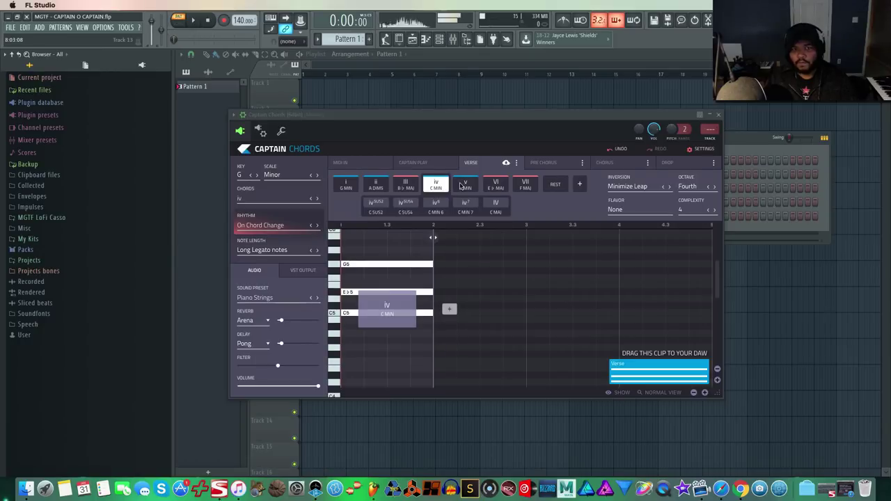
pyautogui.click(466, 185)
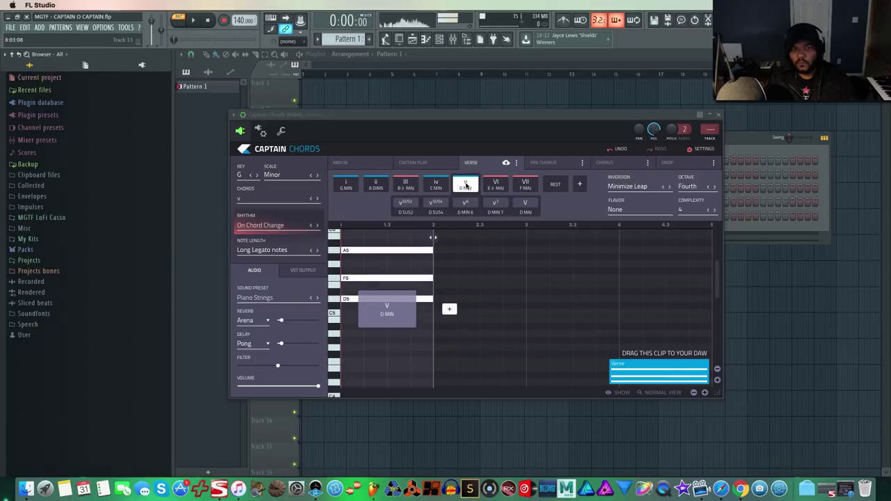
pyautogui.click(375, 186)
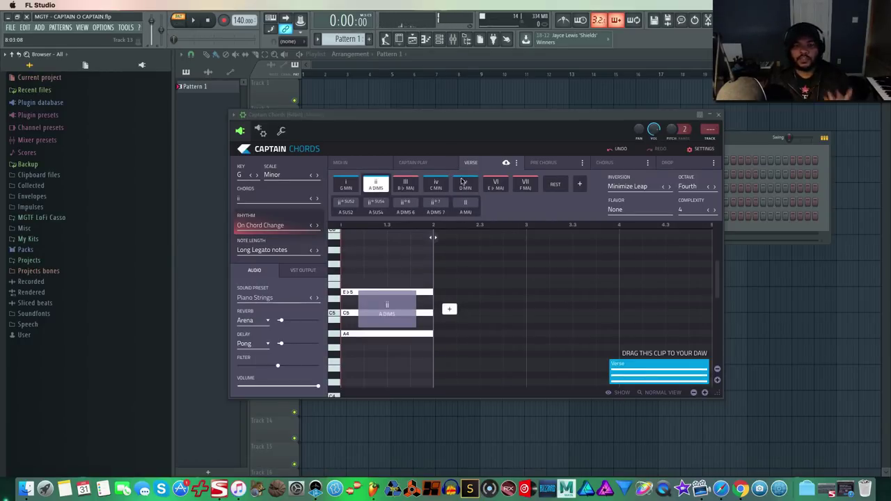
pyautogui.click(526, 184)
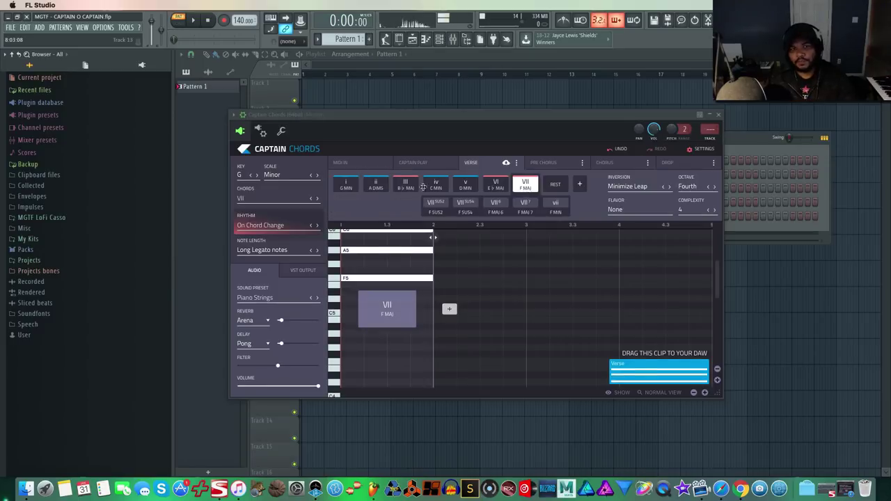
pyautogui.click(346, 184)
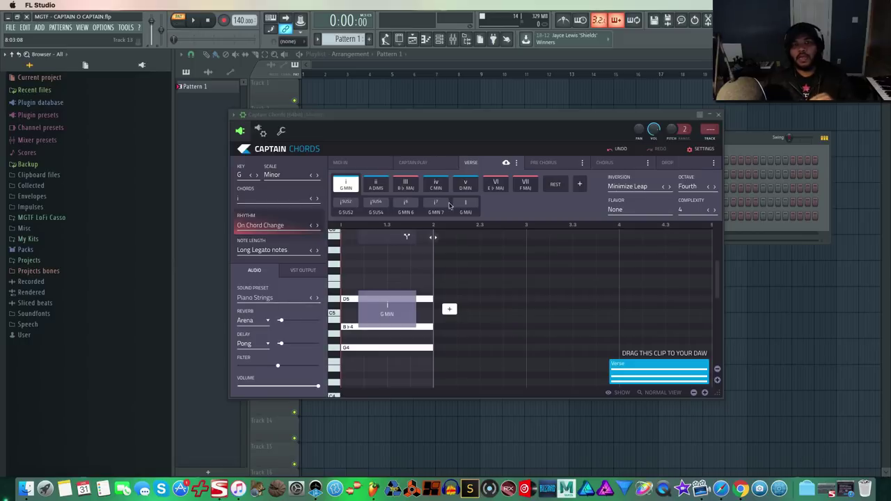
# - Choose the preset chord progression i - v - VII - i for the verse and apply it
pyautogui.click(268, 201)
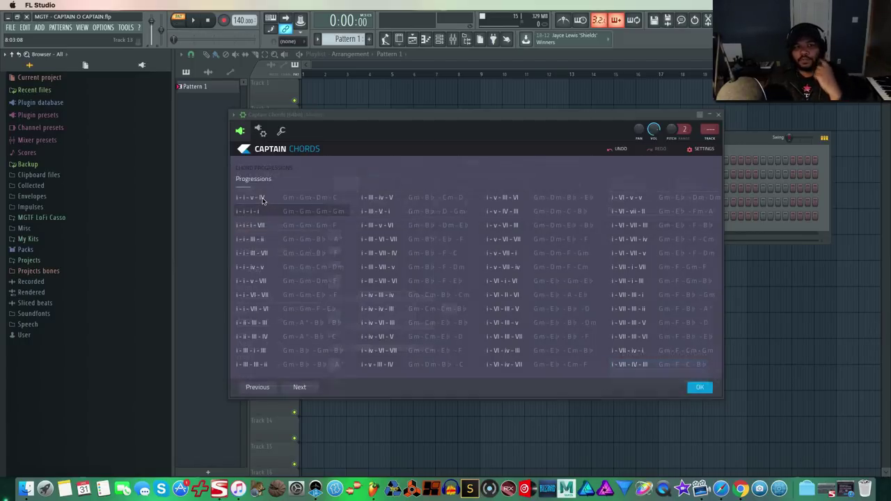
pyautogui.hscroll(2, 490, 295)
pyautogui.hscroll(-2, 527, 288)
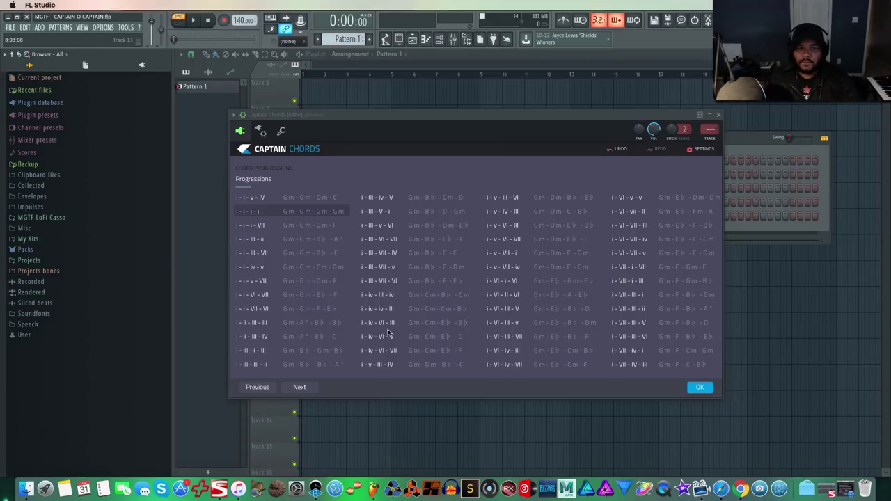
pyautogui.click(510, 255)
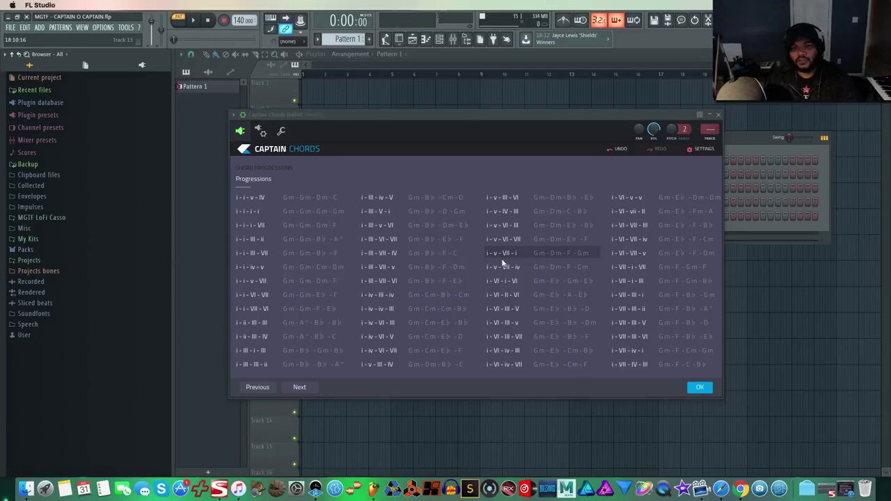
pyautogui.click(698, 389)
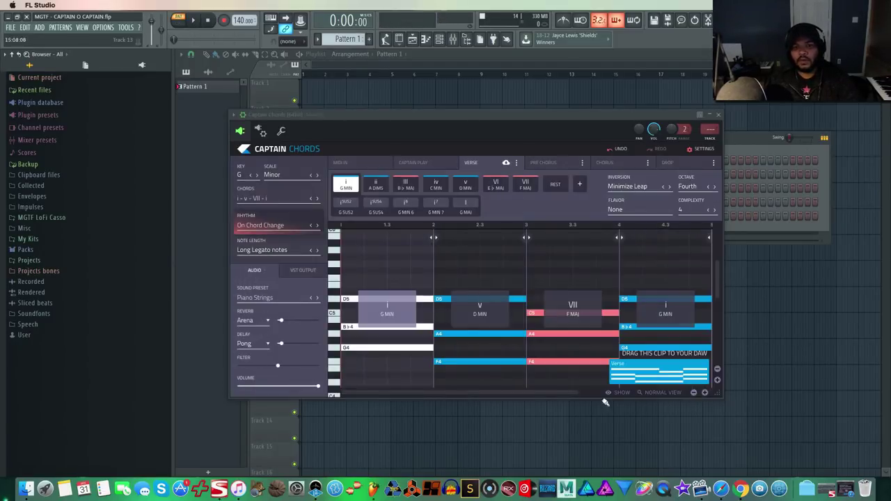
# - Rearrange the Captain Chords and channel rack windows, and play back the verse progression
pyautogui.moveTo(571, 115); pyautogui.dragTo(584, 228)
pyautogui.moveTo(554, 140); pyautogui.dragTo(535, 91)
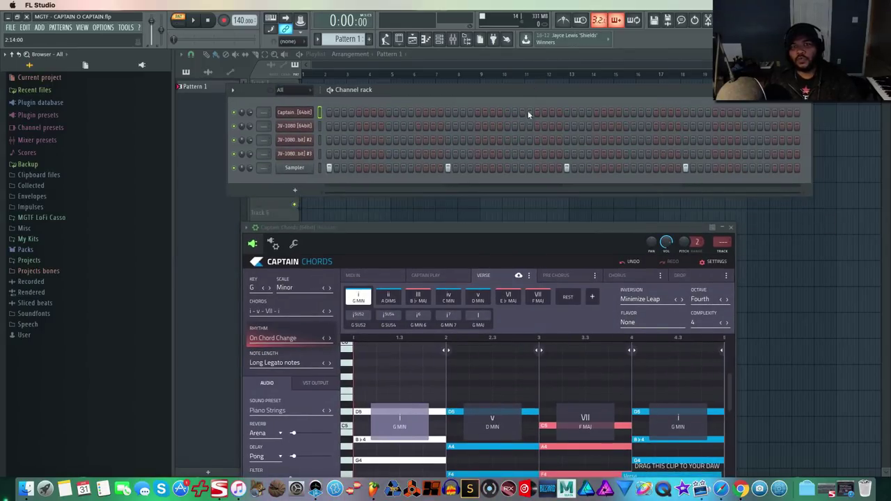
pyautogui.click(194, 20)
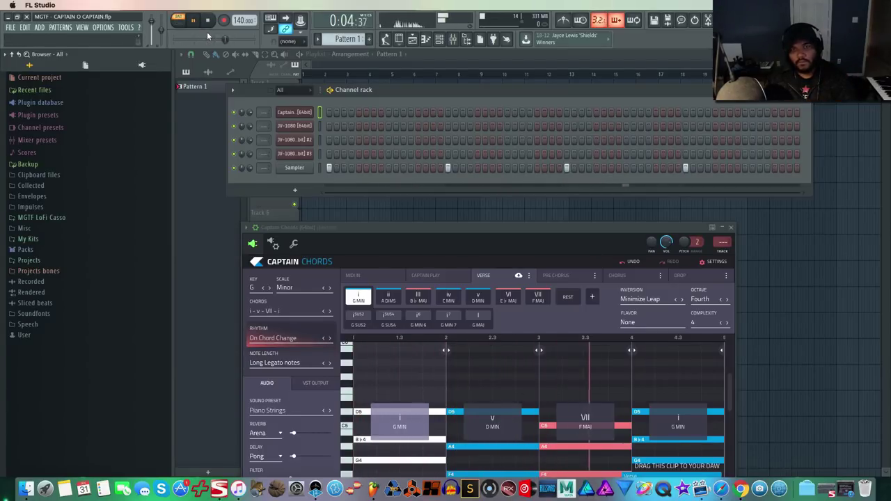
pyautogui.press('space')
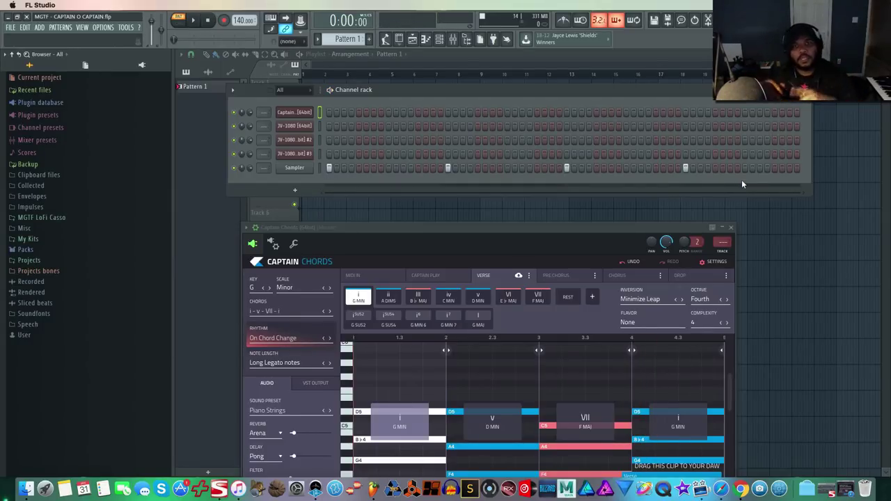
pyautogui.moveTo(612, 232); pyautogui.dragTo(621, 151)
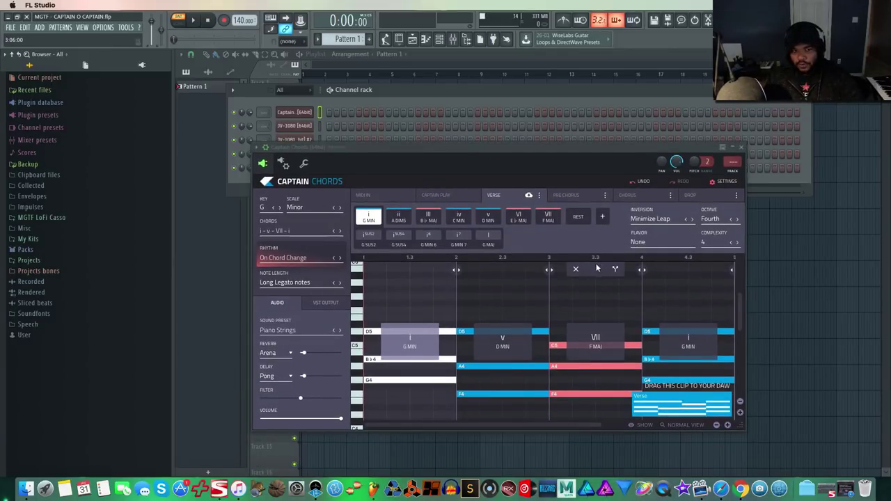
pyautogui.moveTo(612, 345)
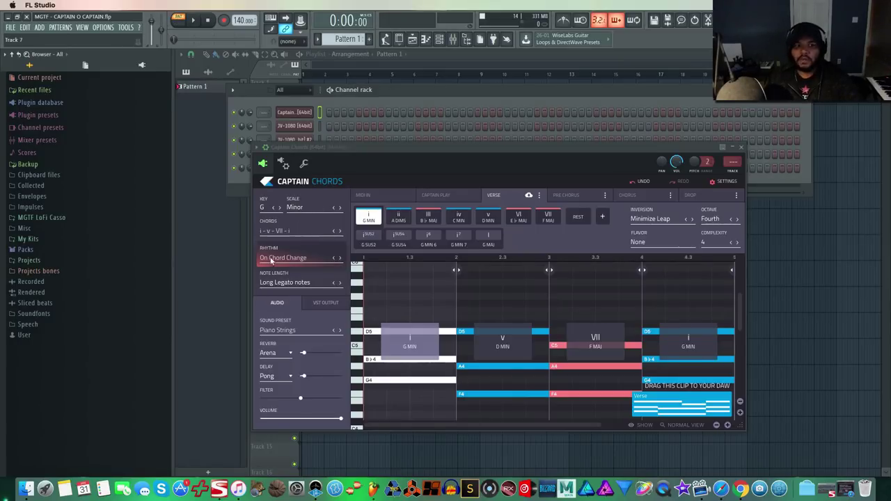
# - Audition the Ibiza and Egypt rhythms during playback and set the verse rhythm to On Every Beat
pyautogui.click(340, 258)
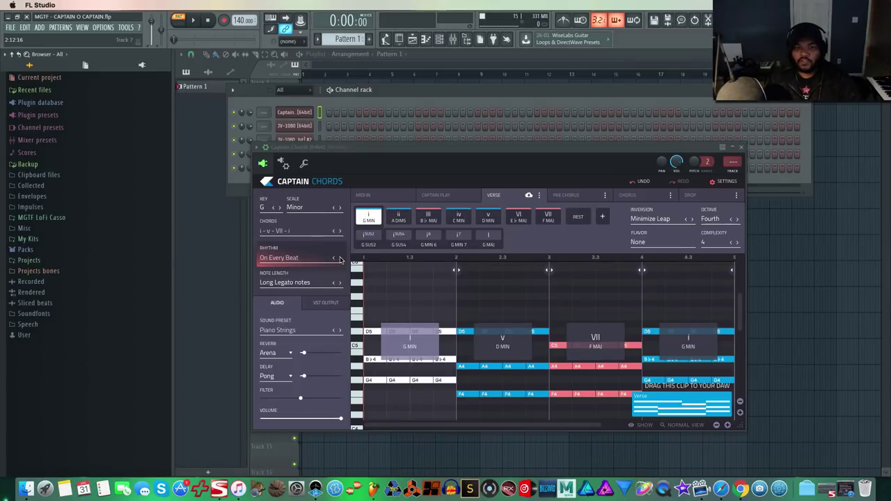
pyautogui.press('space')
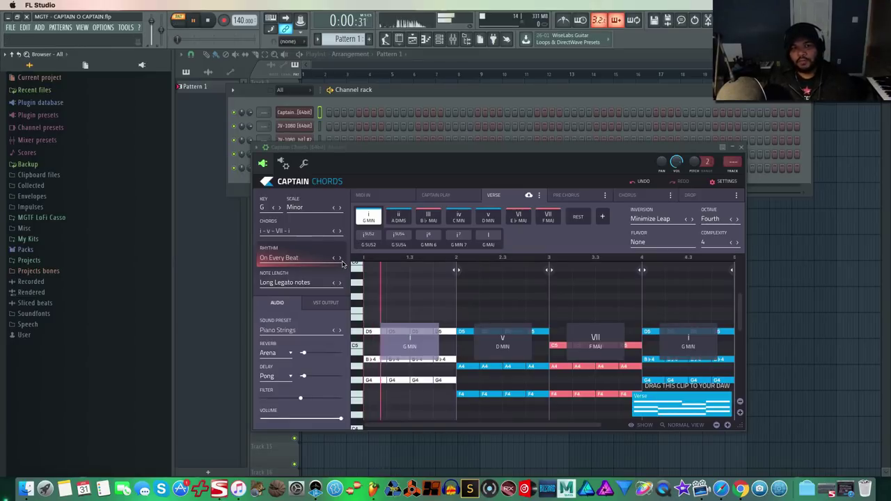
pyautogui.click(307, 260)
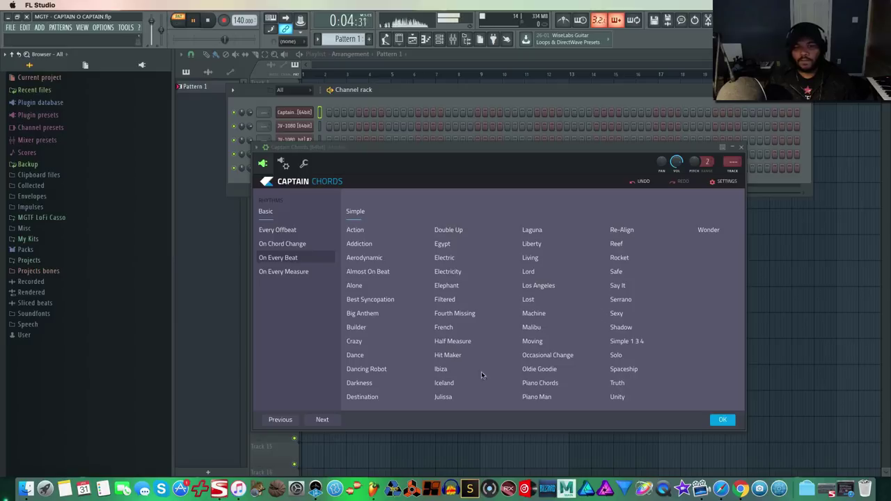
pyautogui.click(442, 369)
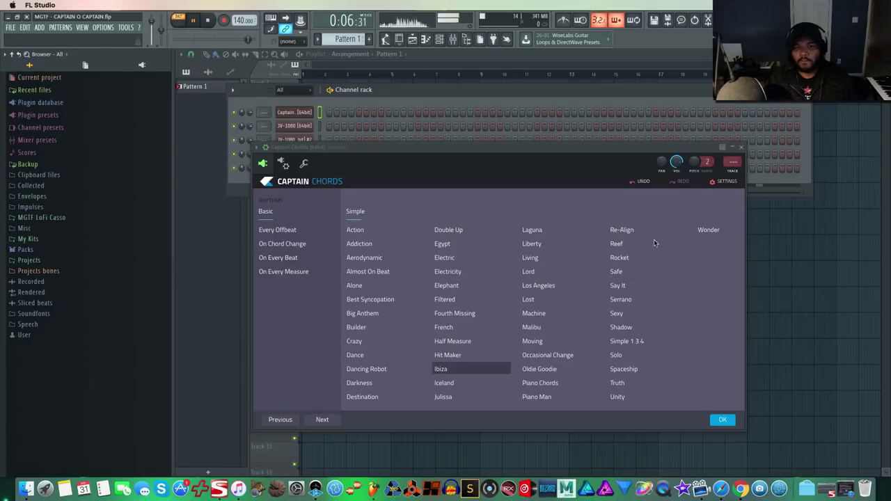
pyautogui.click(444, 245)
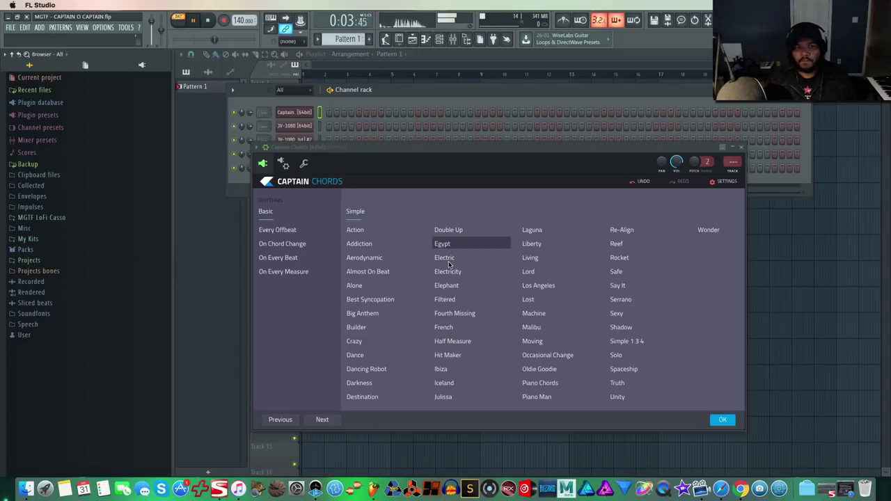
pyautogui.click(270, 259)
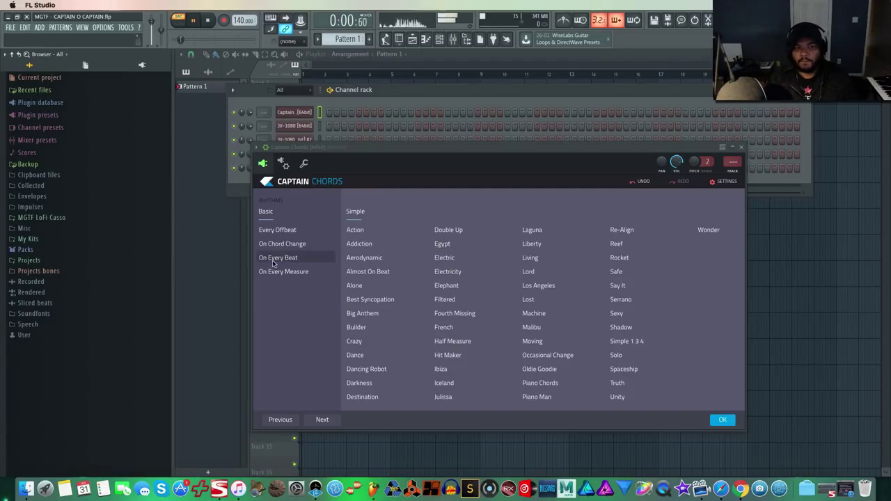
pyautogui.click(723, 420)
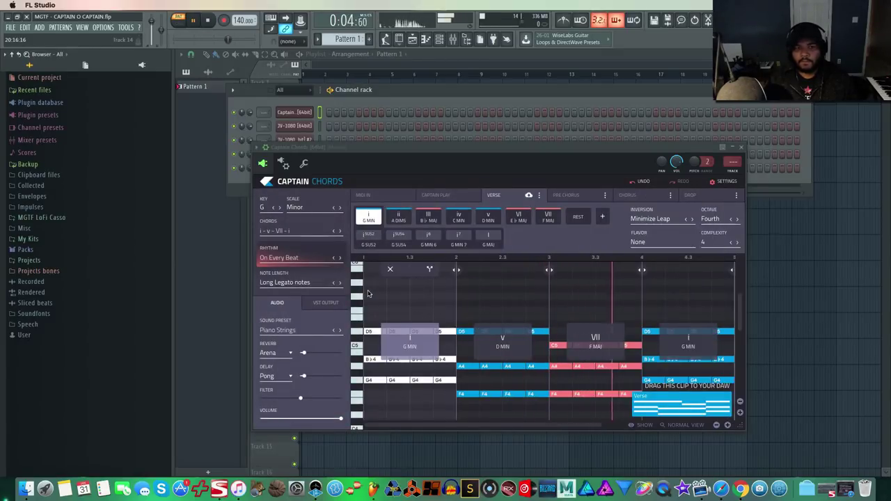
pyautogui.press('space')
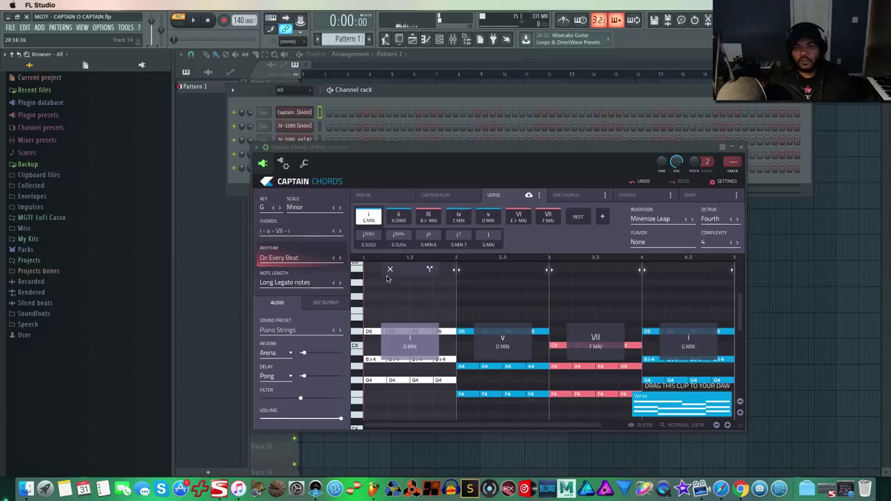
# - Try Long 1/4 notes as the note length, settle on Dotted 1/8 notes, and play back the verse progression
pyautogui.moveTo(624, 258)
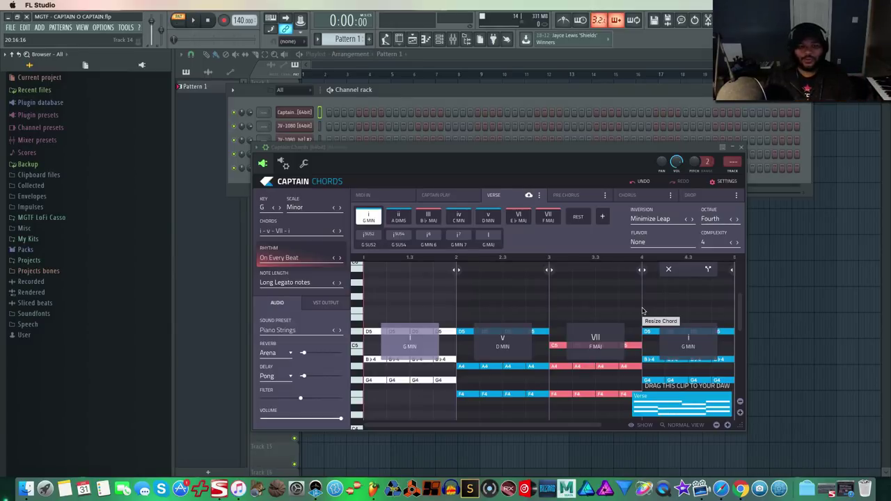
pyautogui.click(299, 283)
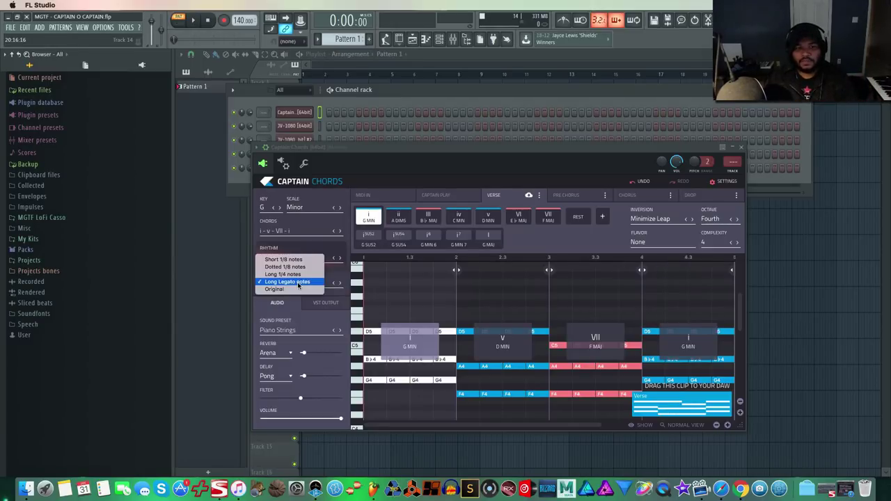
pyautogui.click(300, 274)
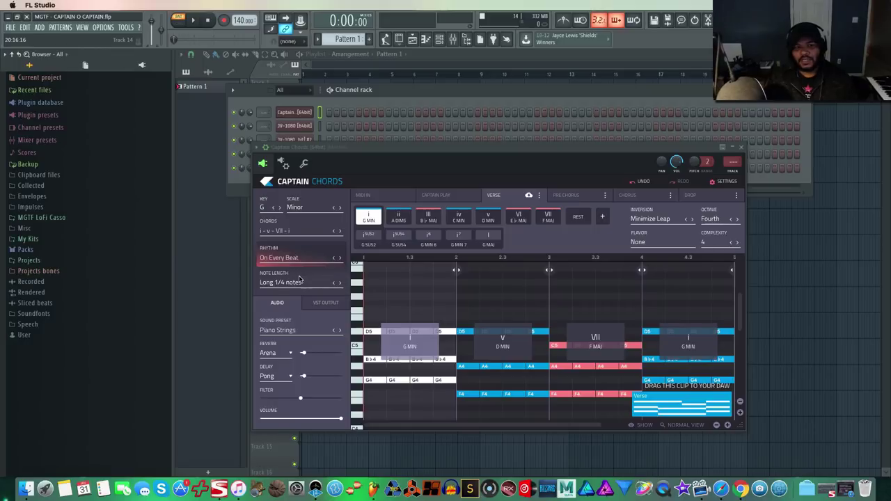
pyautogui.click(297, 283)
pyautogui.click(295, 274)
pyautogui.press('space')
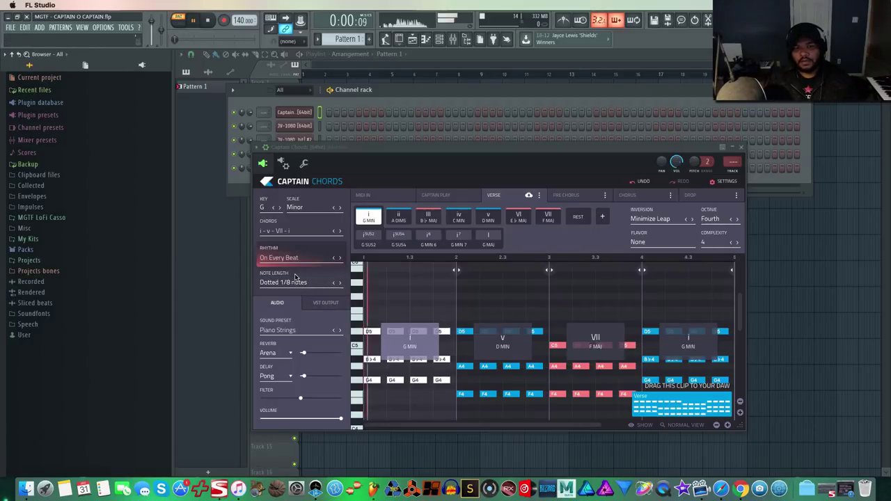
pyautogui.press('space')
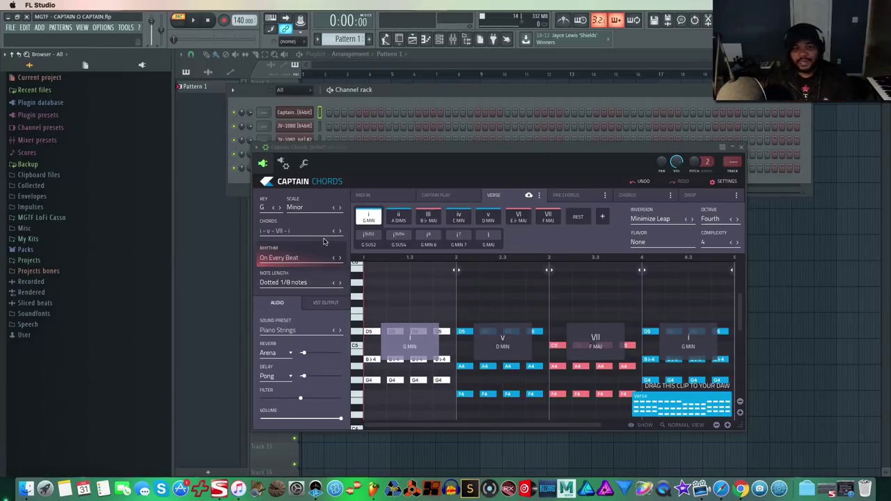
# - Change the sound preset to Marz Keys from the Keys instruments and play back the progression
pyautogui.click(290, 333)
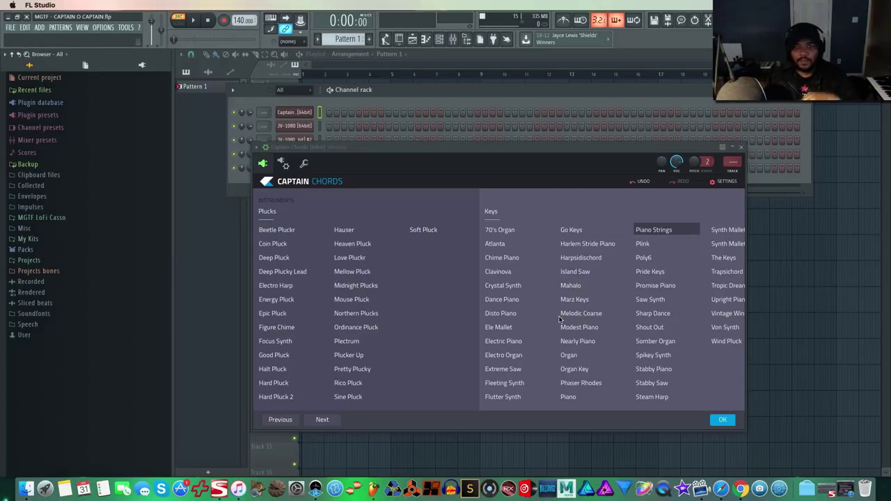
pyautogui.click(578, 300)
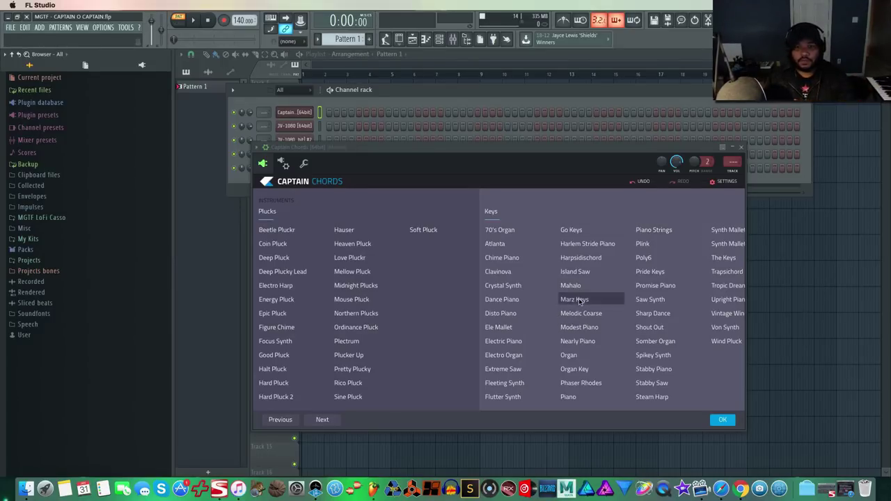
pyautogui.click(723, 419)
pyautogui.press('space')
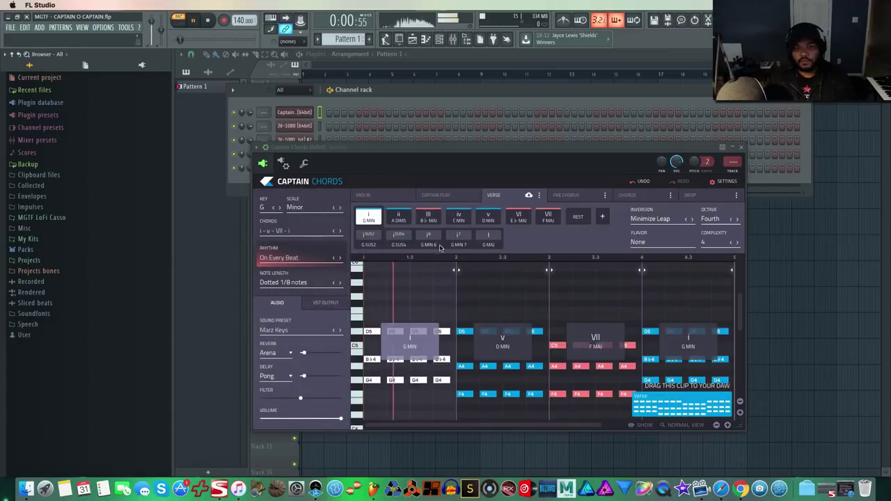
pyautogui.moveTo(508, 281)
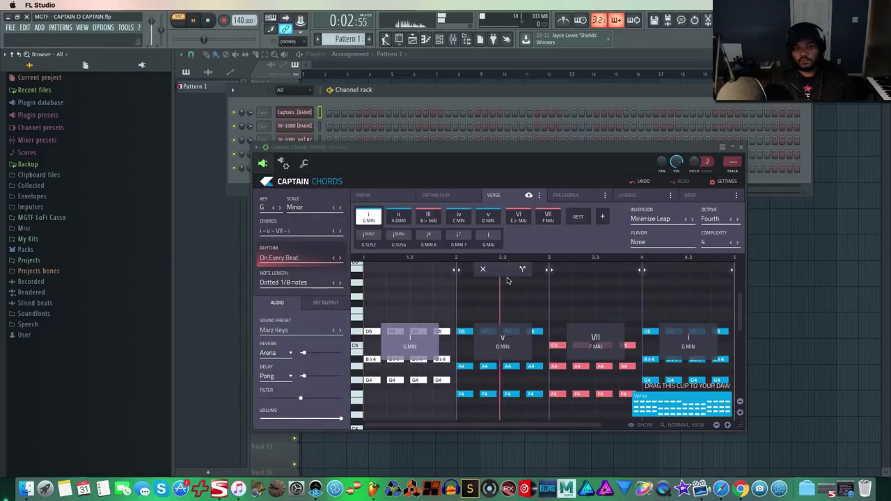
pyautogui.press('space')
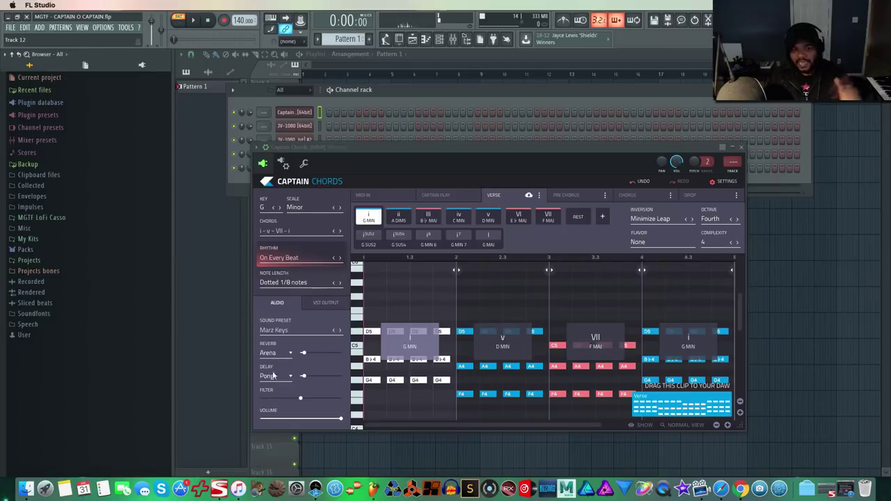
# - View the VST output information for routing MIDI notes and return to the audio settings
pyautogui.moveTo(392, 317)
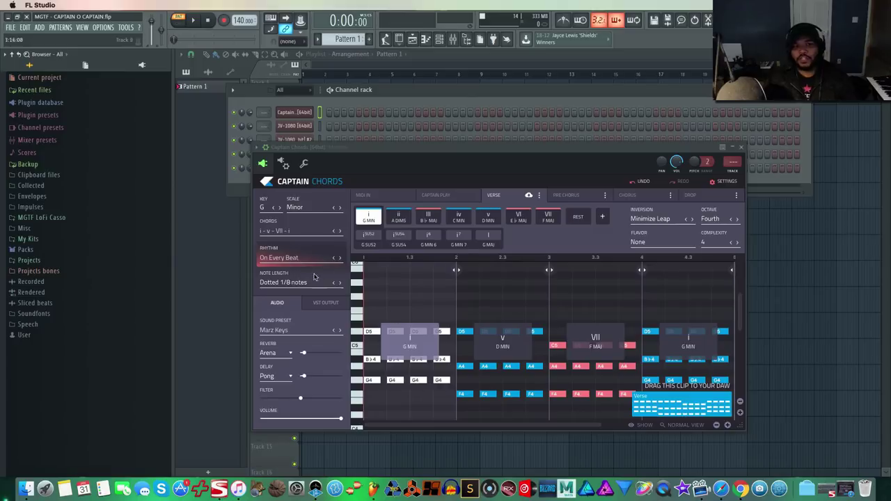
pyautogui.click(307, 305)
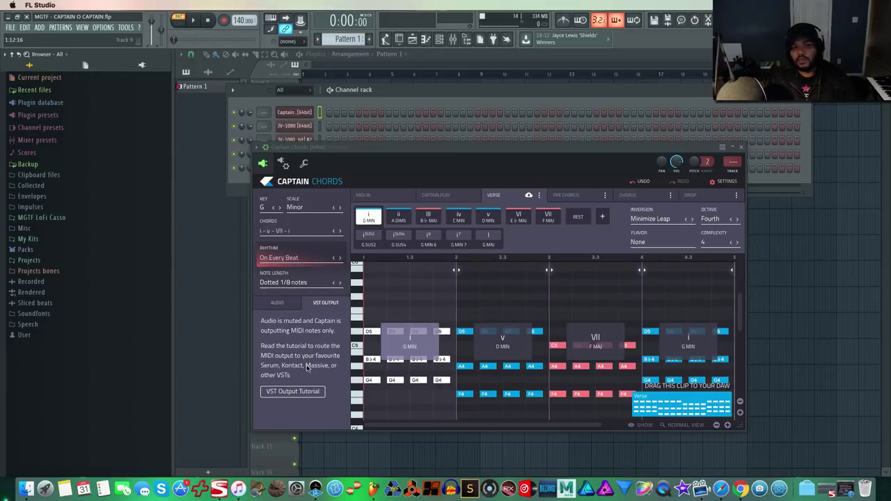
pyautogui.click(277, 304)
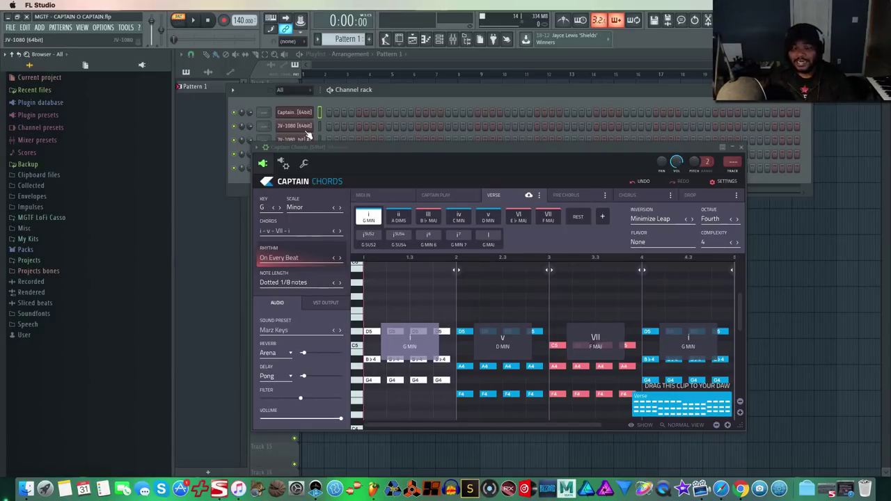
# - Select the verse's last chord, try its i7 variation, change it to i6 (G MIN 6), and play back the progression
pyautogui.moveTo(511, 344)
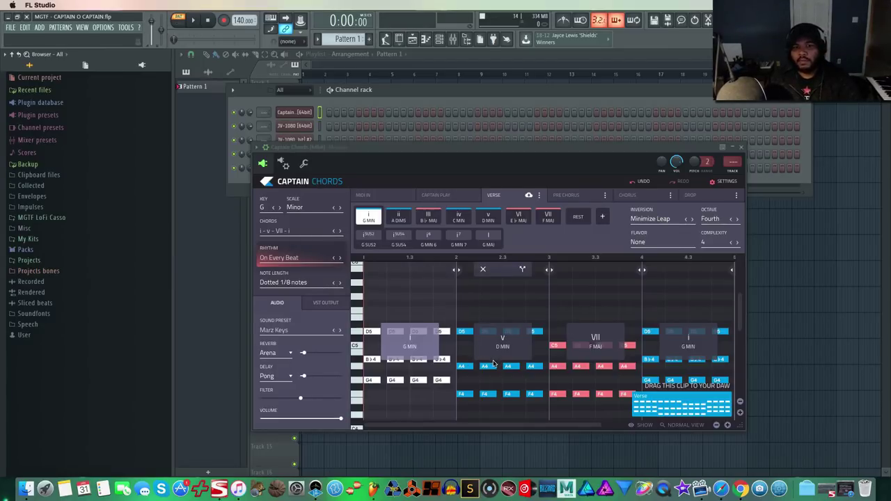
pyautogui.moveTo(676, 346)
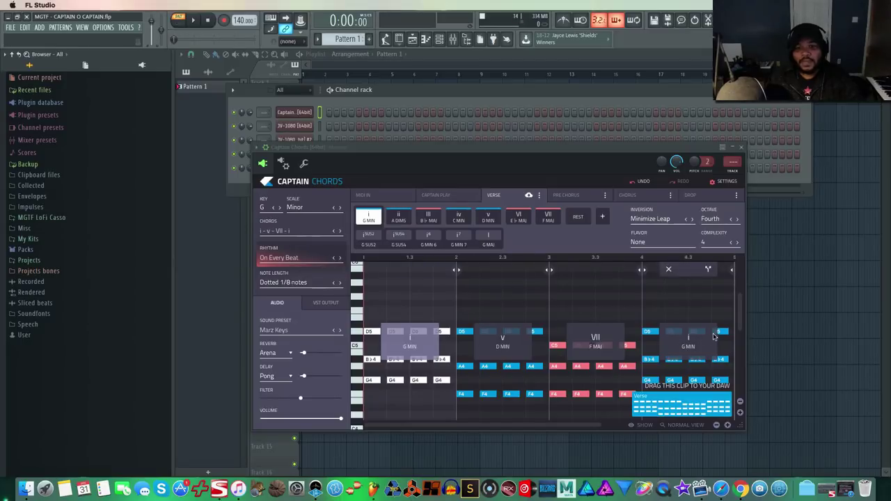
pyautogui.click(699, 346)
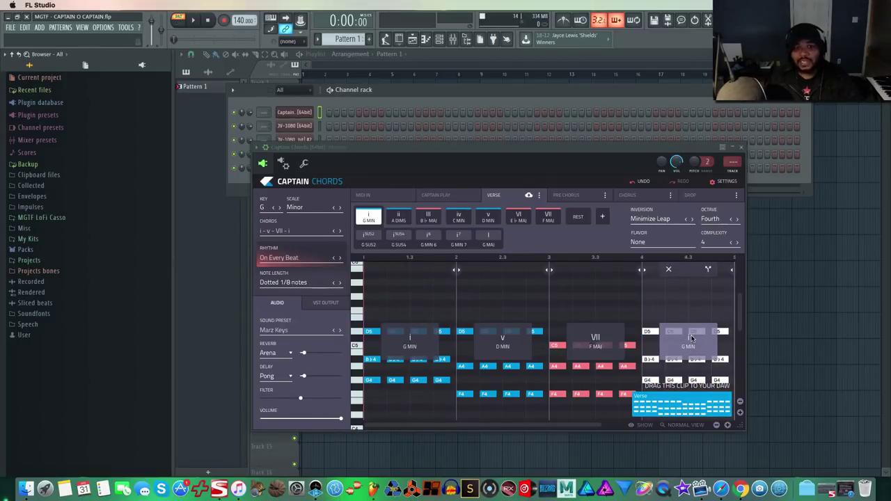
pyautogui.click(368, 220)
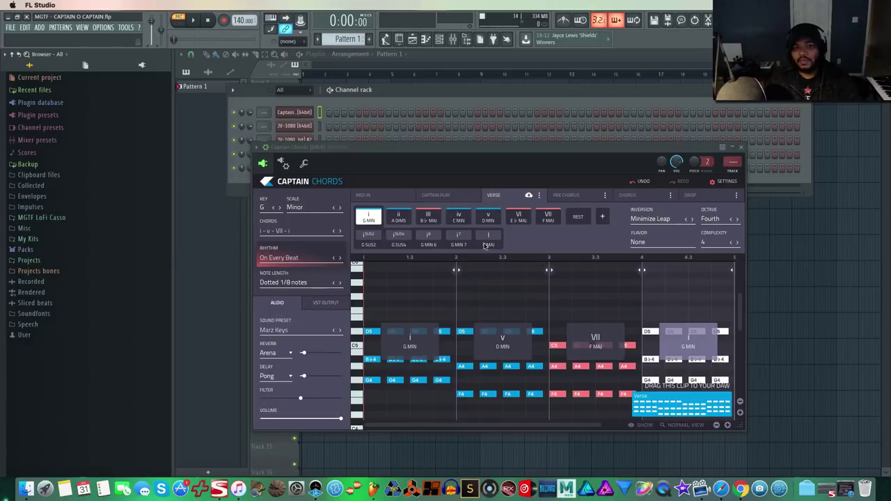
pyautogui.click(458, 239)
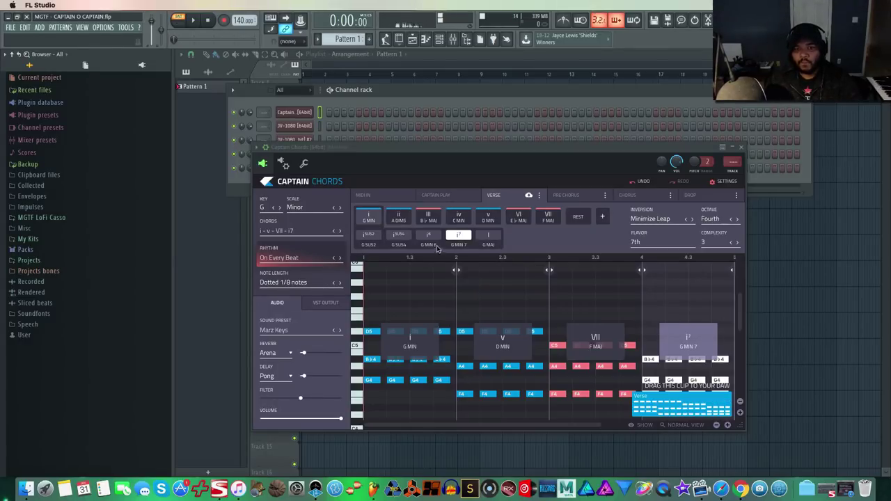
pyautogui.click(427, 239)
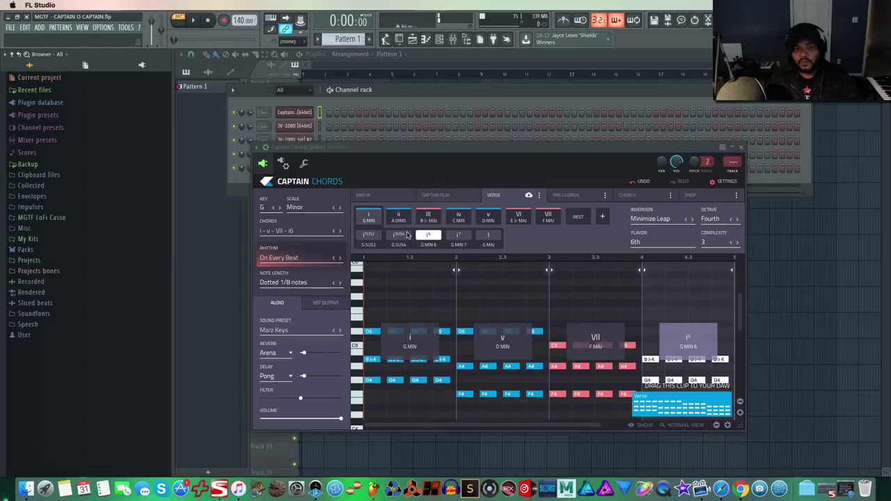
pyautogui.press('space')
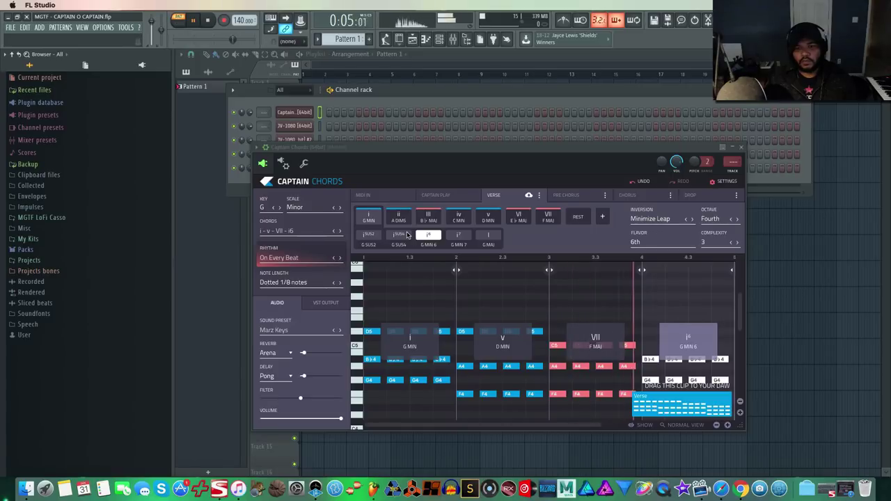
pyautogui.press('space')
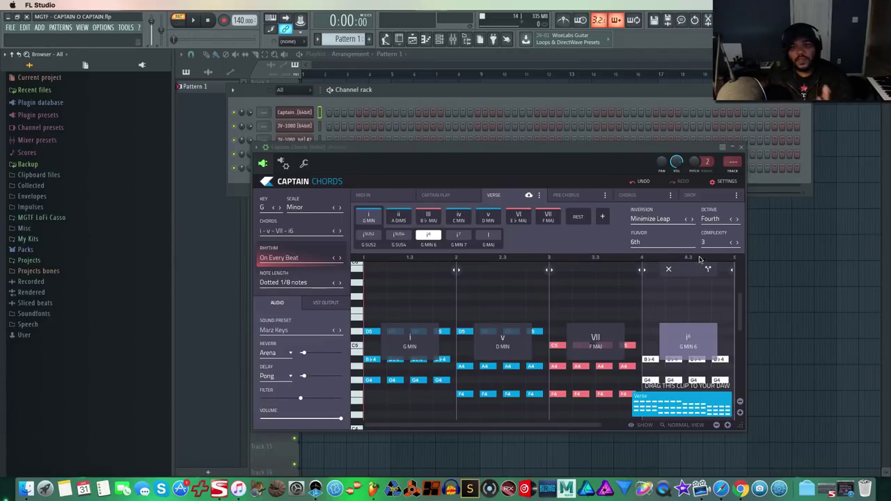
# - Add the 9th flavor to the last chord with complexity 4, play it back, and replace the chord with i7 (G MIN 7)
pyautogui.click(645, 244)
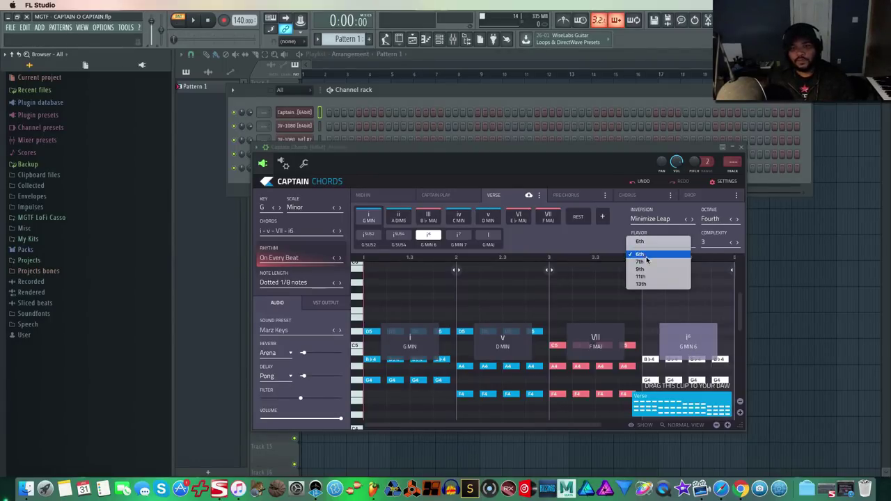
pyautogui.click(651, 270)
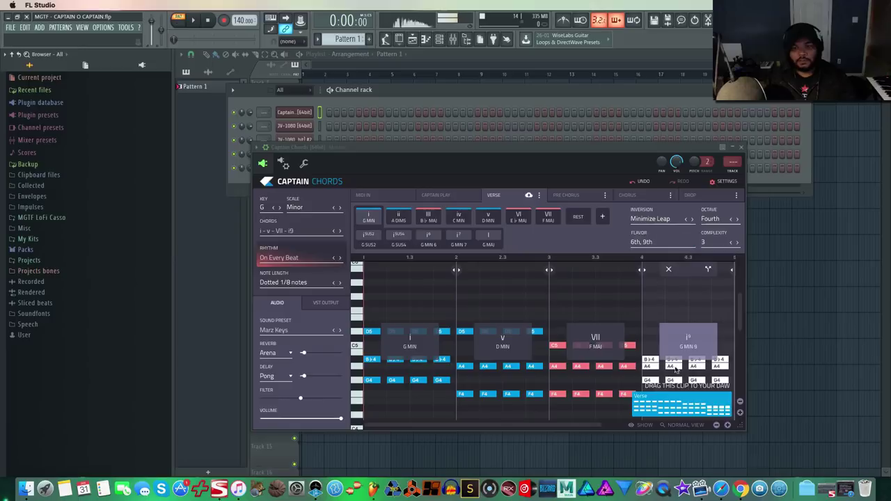
pyautogui.click(737, 243)
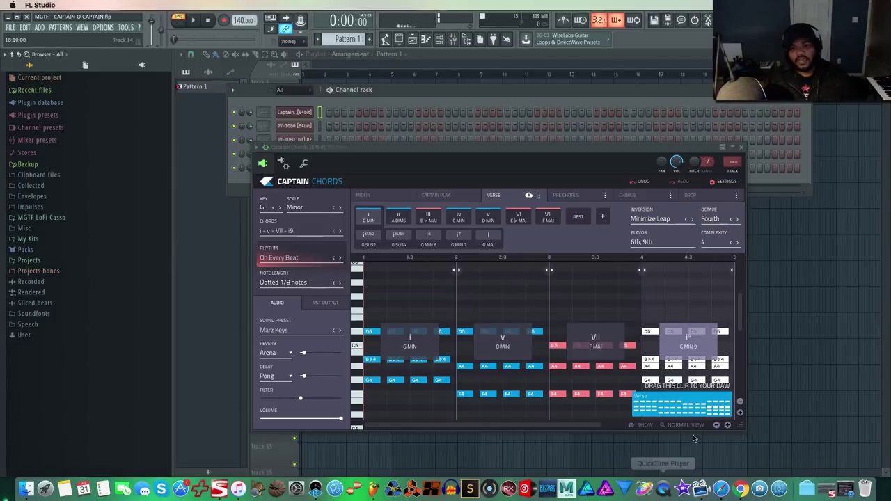
pyautogui.press('space')
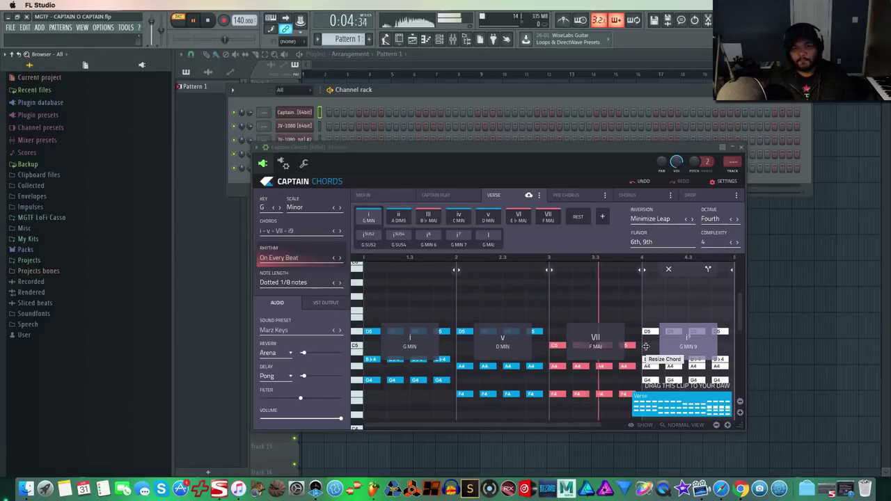
pyautogui.press('space')
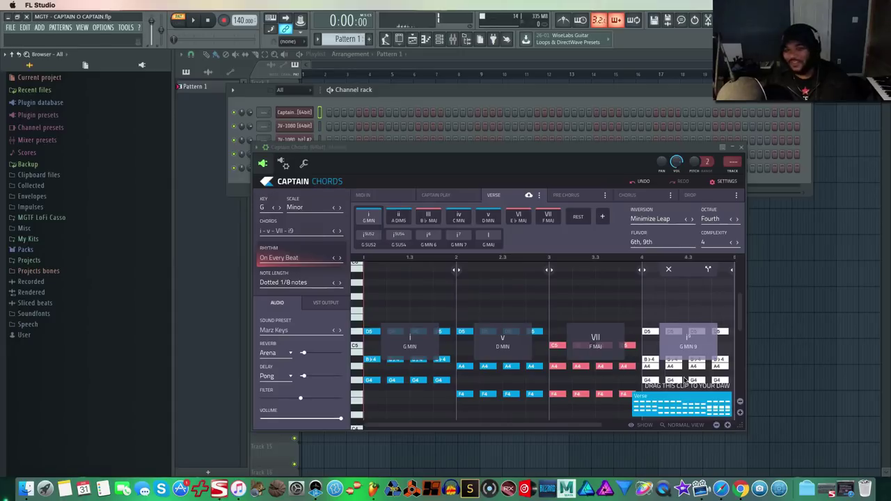
pyautogui.click(461, 238)
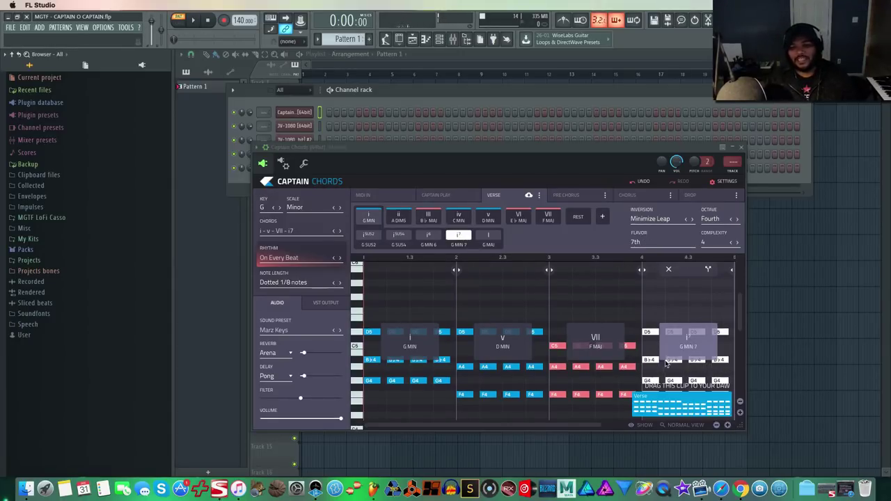
# - Play back the progression, try complexity 5 on the last chord, and return its complexity to 4
pyautogui.press('space')
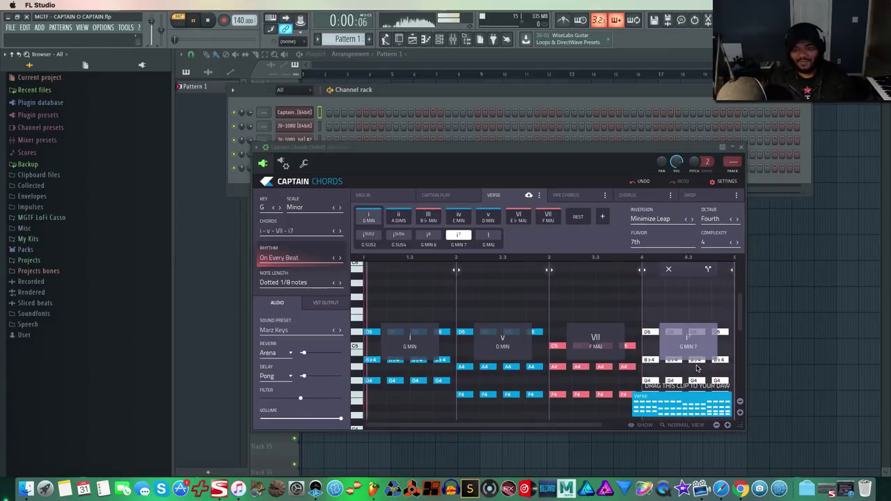
pyautogui.press('space')
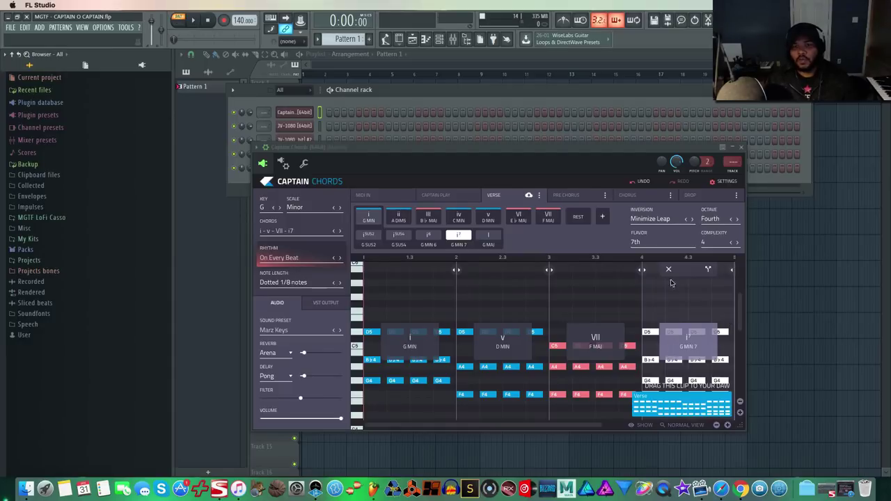
pyautogui.click(738, 241)
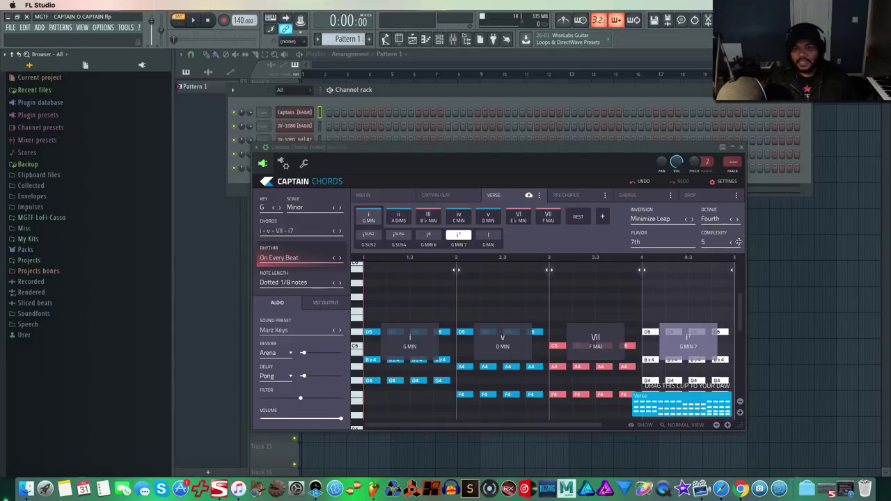
pyautogui.click(732, 242)
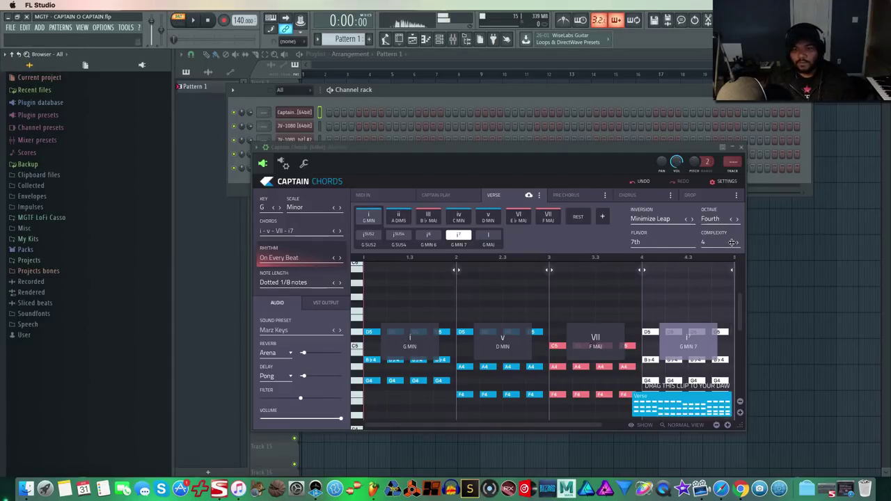
# - Try the Default Triad and First Inversion options on the last chord and return its inversion to Minimize Leap
pyautogui.click(695, 220)
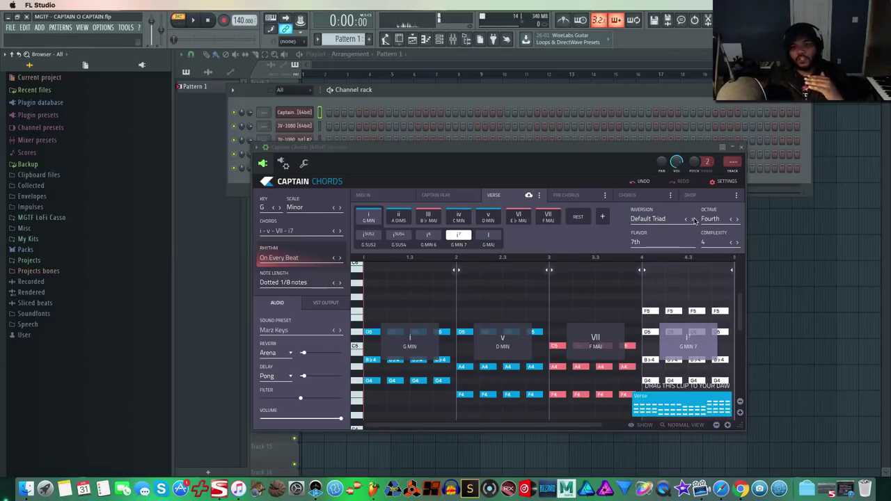
pyautogui.click(695, 220)
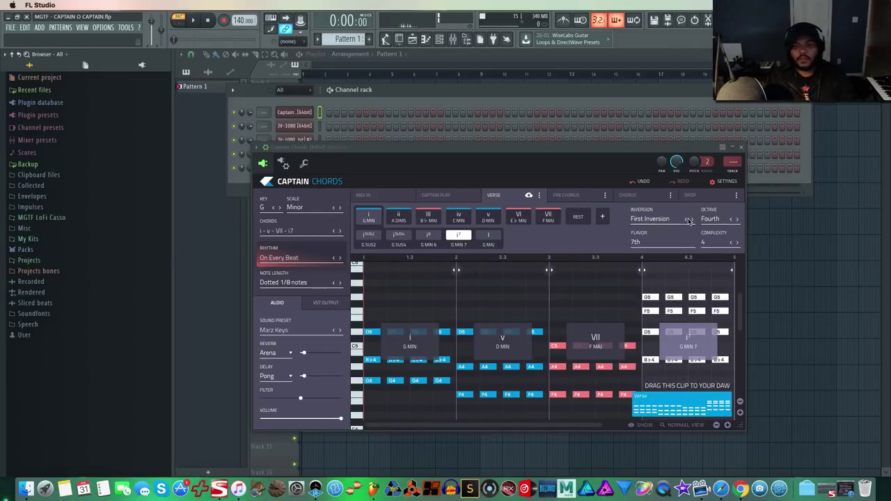
pyautogui.click(689, 220)
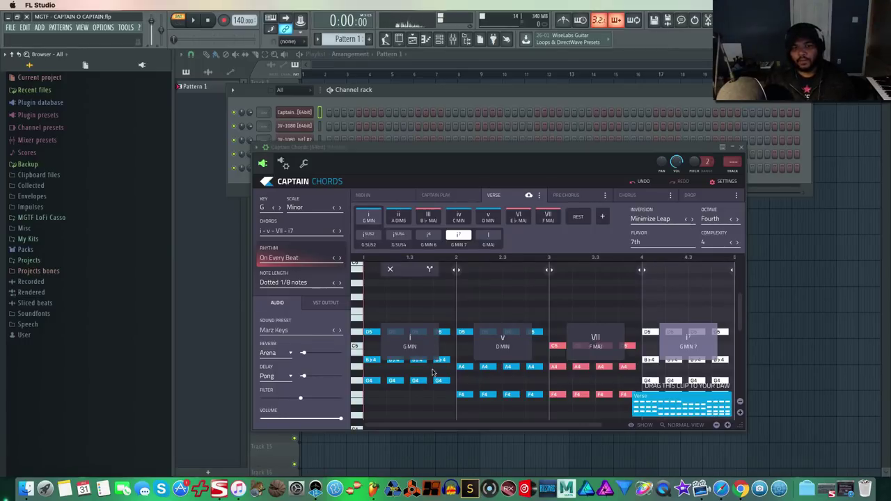
# - Try First Inversion and Second Inversion on the first chord, restore Minimize Leap, and play back the progression
pyautogui.click(410, 373)
pyautogui.click(693, 221)
pyautogui.click(692, 220)
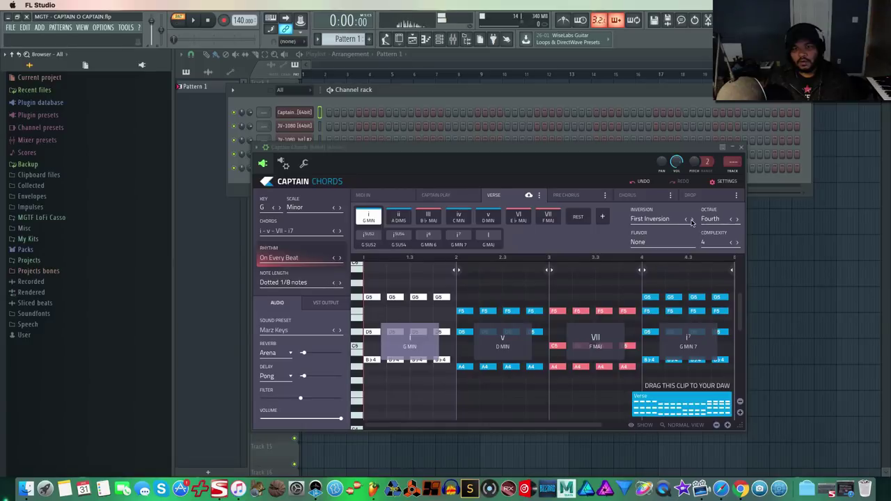
pyautogui.click(691, 220)
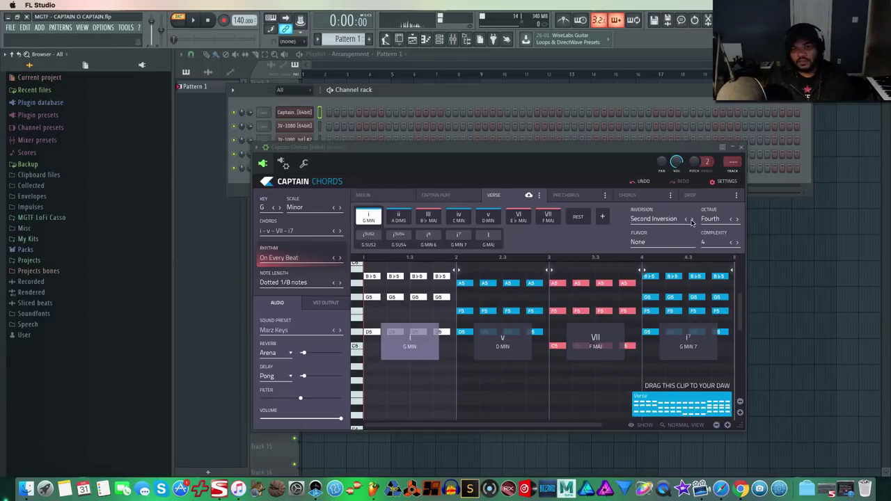
pyautogui.click(693, 220)
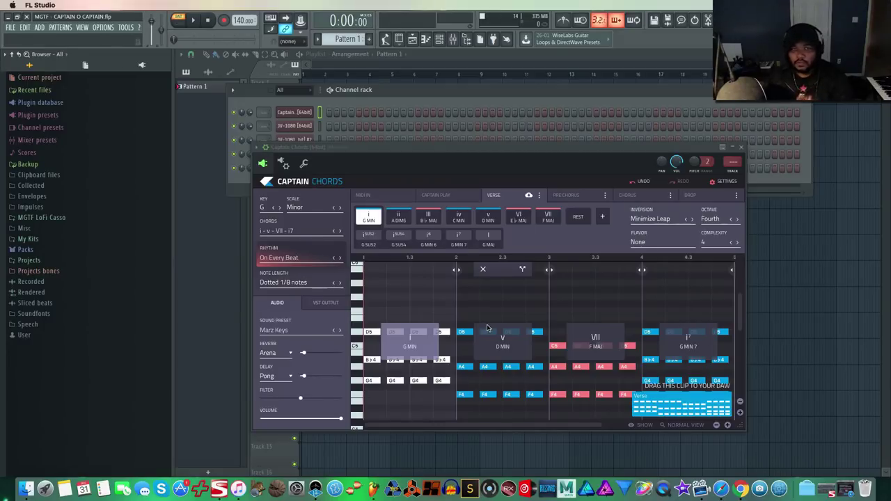
pyautogui.press('space')
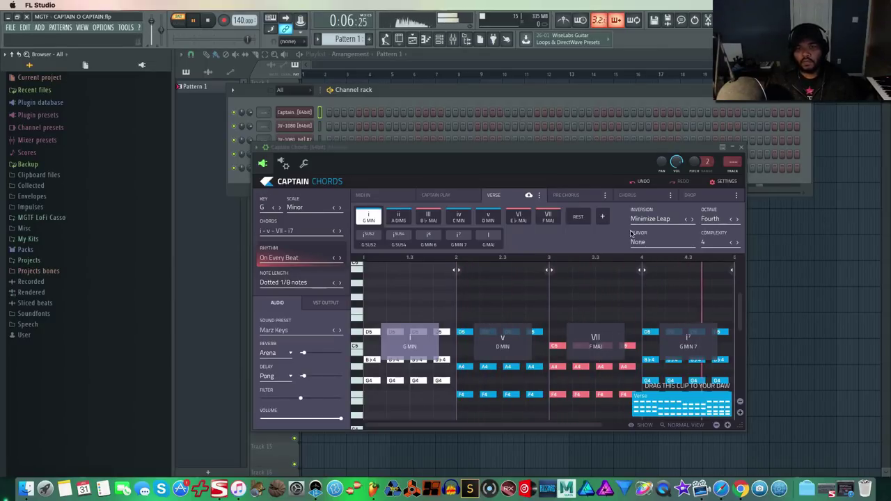
pyautogui.click(672, 372)
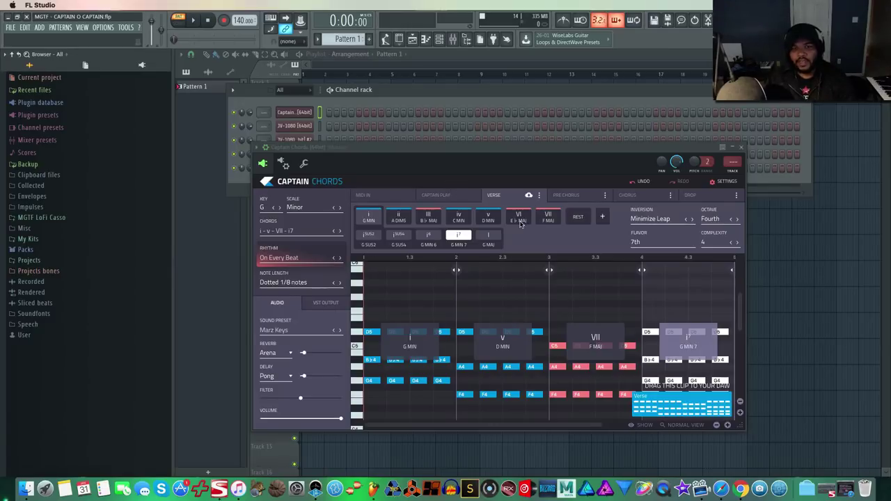
# - View the Pre Chorus, Chorus, Drop and Captain Play sections, return to the Verse, and look through its available rhythms
pyautogui.click(567, 195)
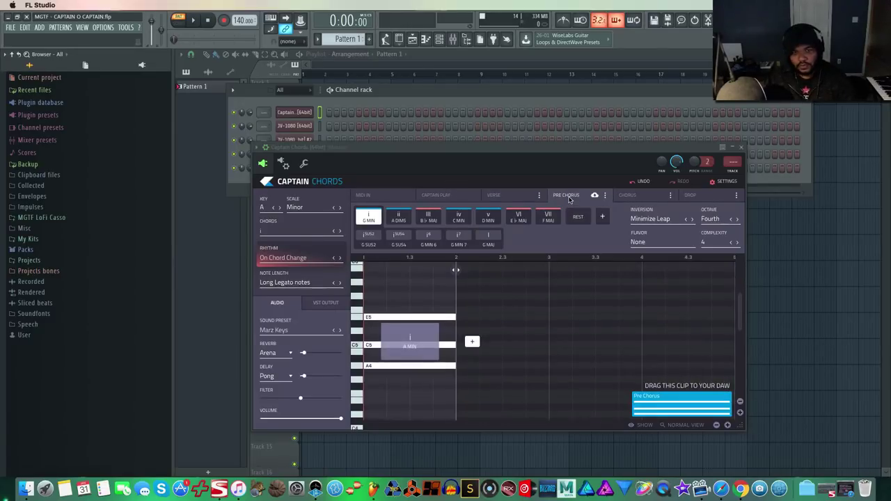
pyautogui.click(638, 196)
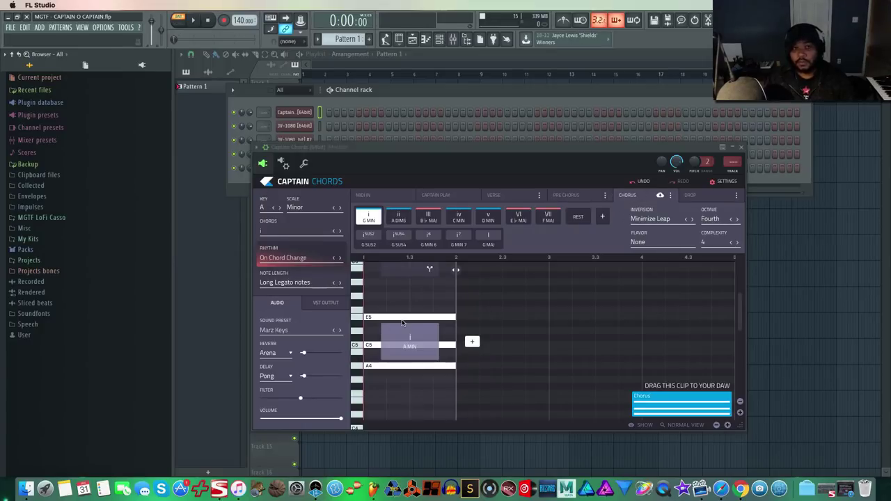
pyautogui.click(696, 201)
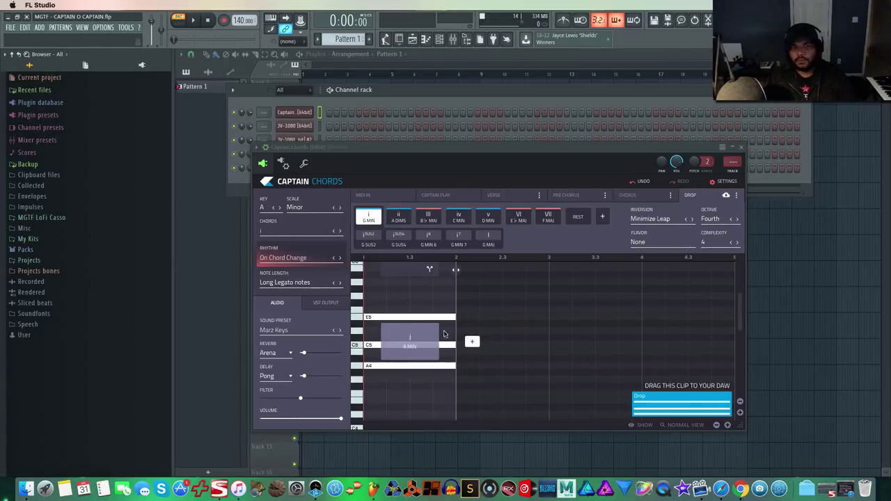
pyautogui.click(439, 197)
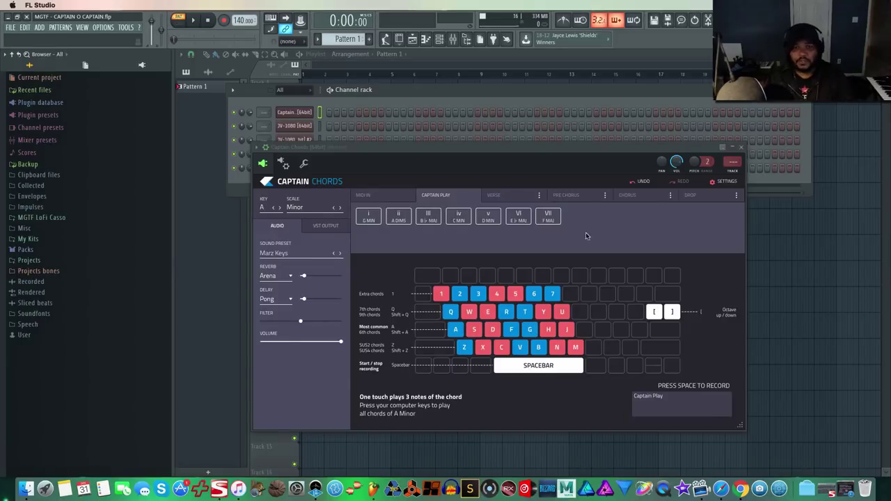
pyautogui.click(511, 197)
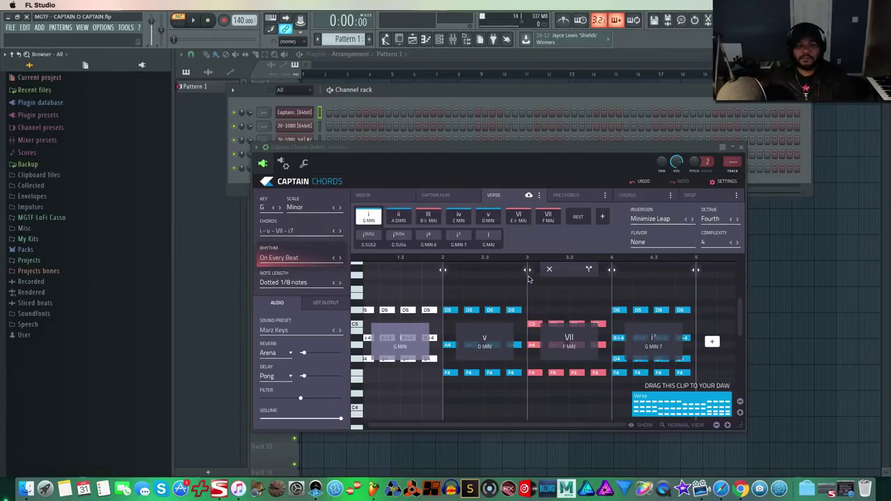
pyautogui.click(289, 258)
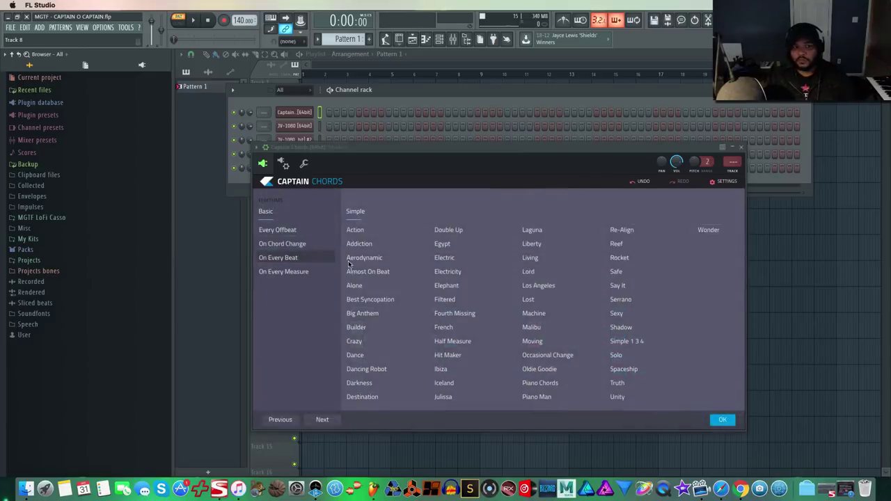
pyautogui.click(722, 420)
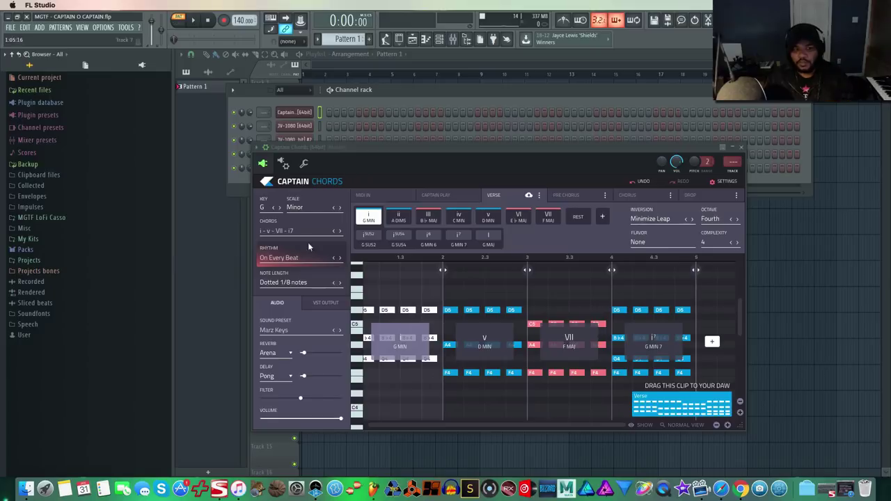
# - Set the complexity of the verse's i, v, VII and i7 chords to 5 and play back the progression
pyautogui.click(724, 247)
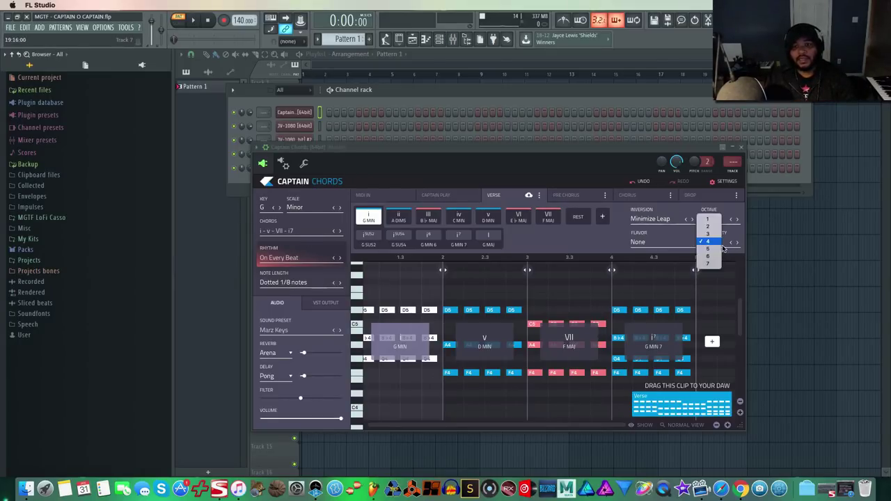
pyautogui.click(711, 249)
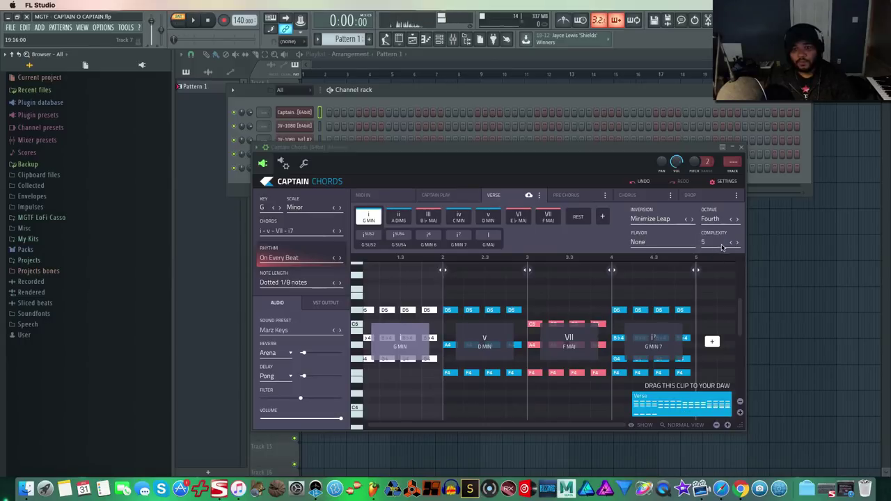
pyautogui.click(717, 243)
pyautogui.click(717, 254)
pyautogui.click(598, 317)
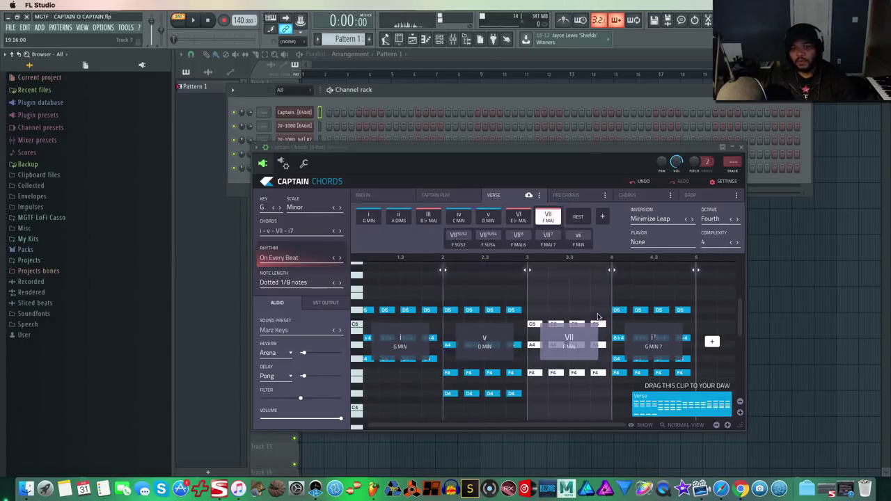
pyautogui.click(717, 242)
pyautogui.click(717, 254)
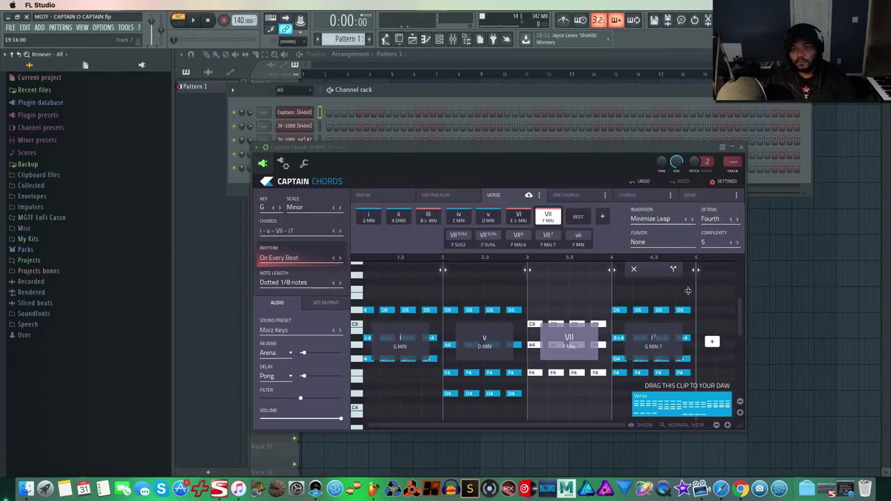
pyautogui.click(675, 309)
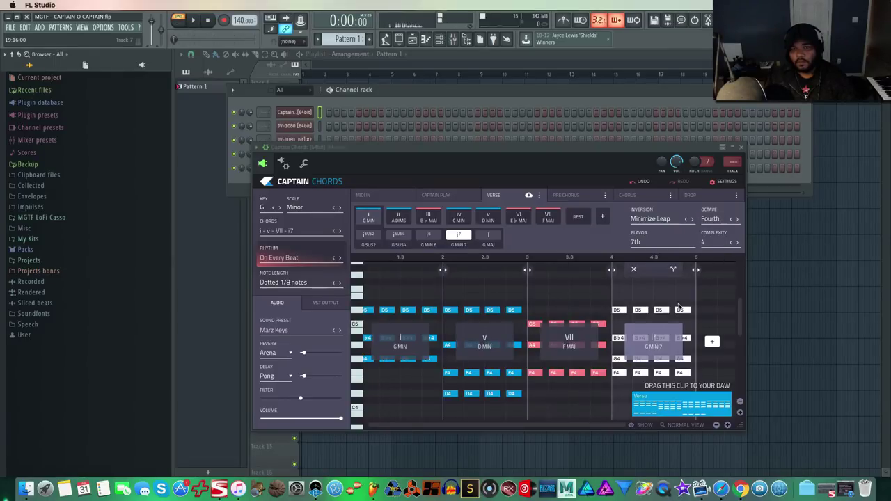
pyautogui.click(716, 243)
pyautogui.click(709, 257)
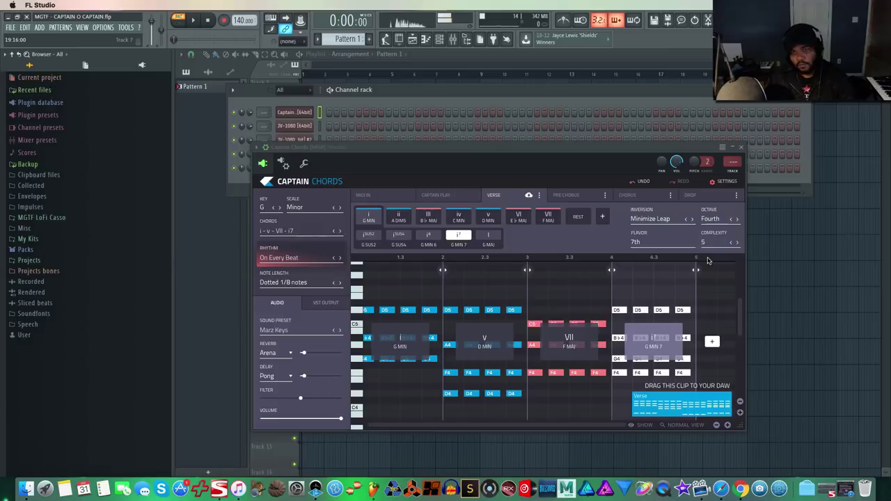
pyautogui.press('space')
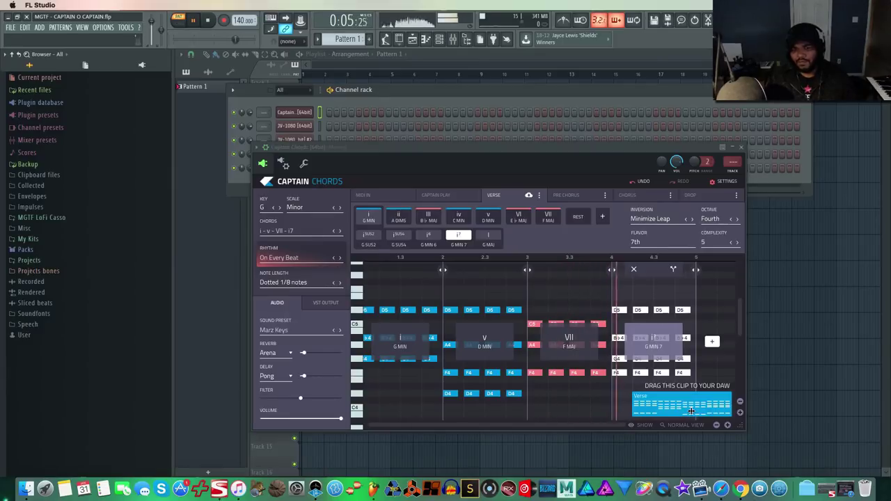
pyautogui.press('space')
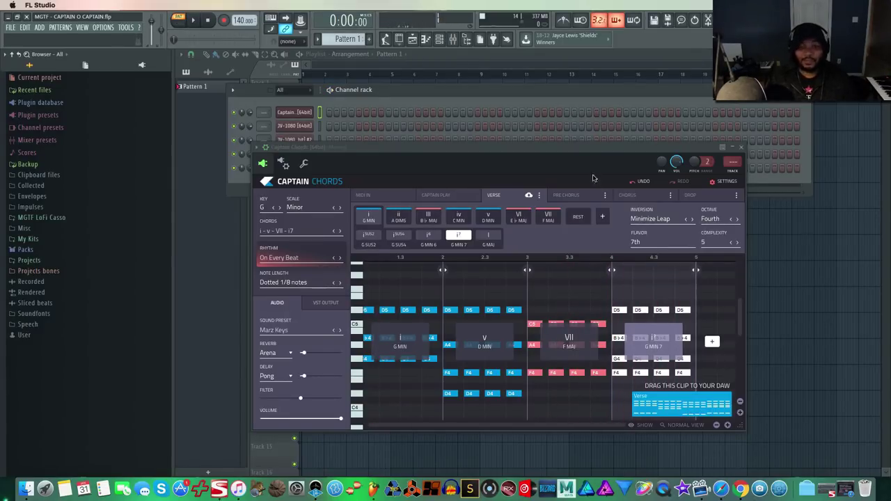
# - Transfer the Verse chord clip onto the JV-1080 #3 channel in the Channel rack
pyautogui.moveTo(594, 149); pyautogui.dragTo(701, 92)
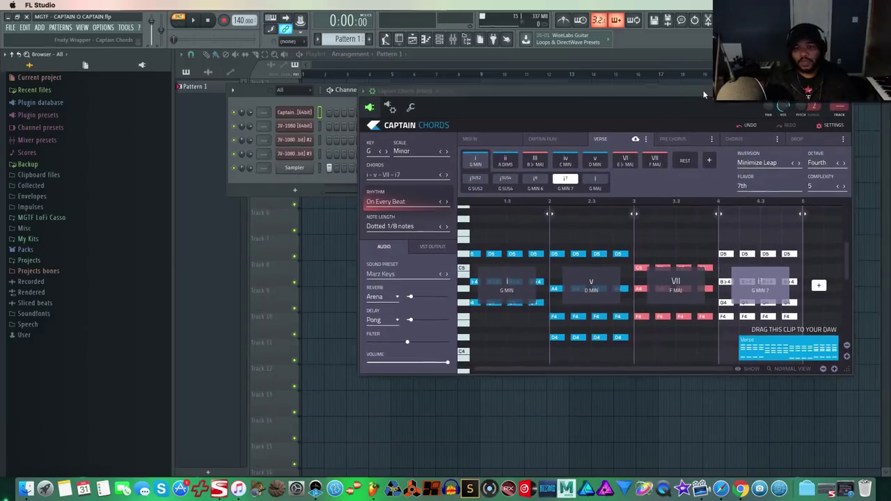
pyautogui.moveTo(796, 354); pyautogui.dragTo(295, 154)
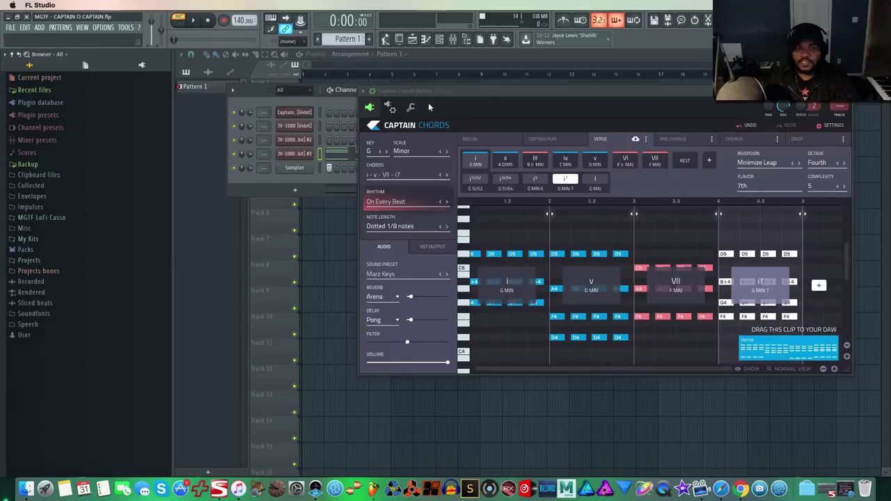
pyautogui.moveTo(491, 91); pyautogui.dragTo(354, 204)
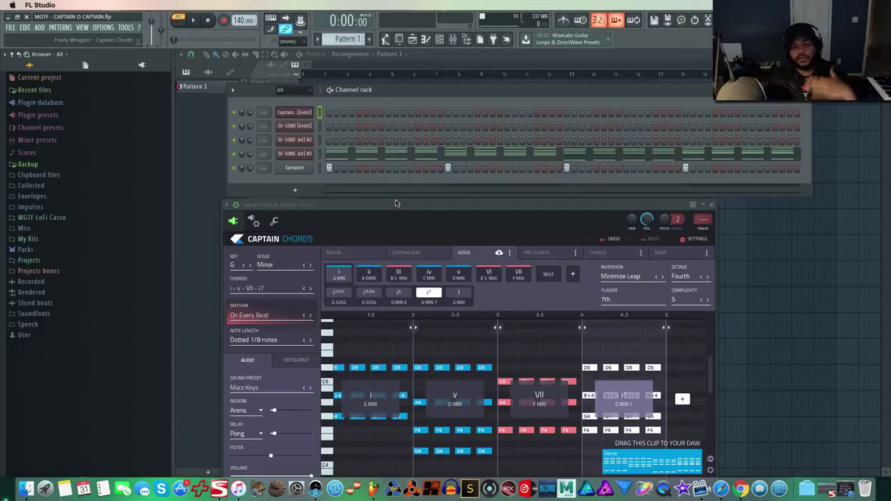
# - Save the project and close the Captain Chords window
pyautogui.click(11, 27)
pyautogui.click(28, 70)
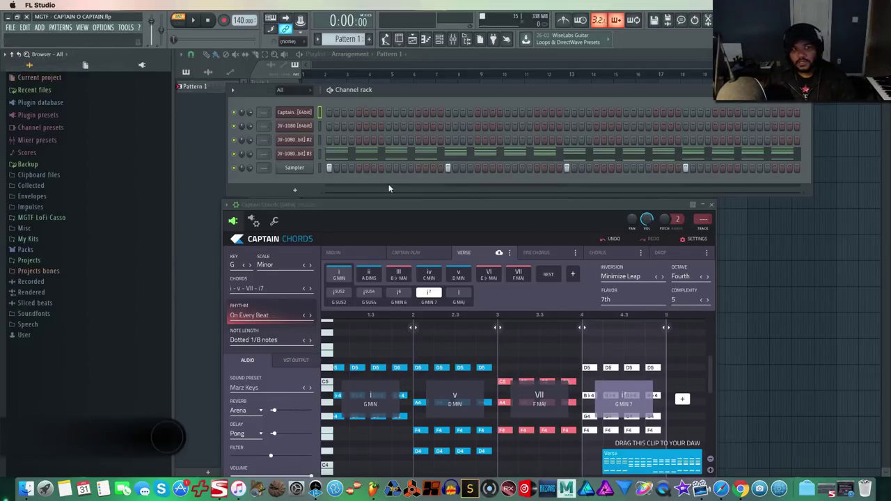
pyautogui.moveTo(430, 206); pyautogui.dragTo(514, 194)
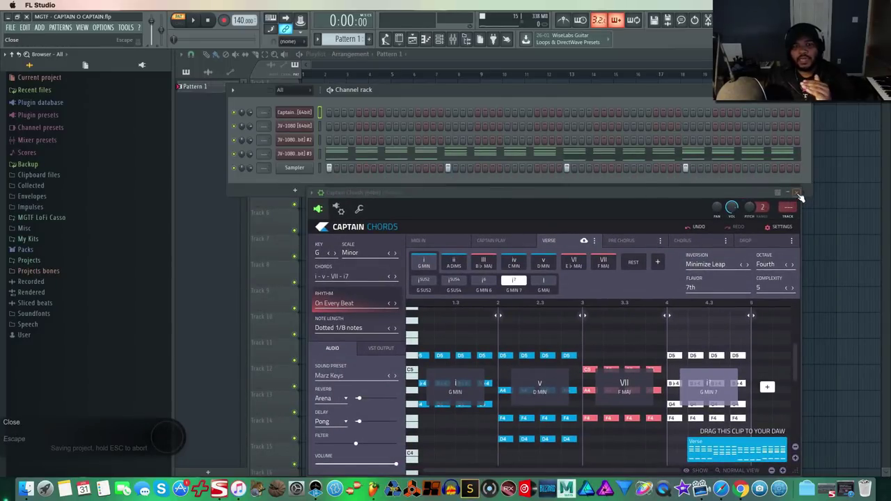
pyautogui.click(799, 194)
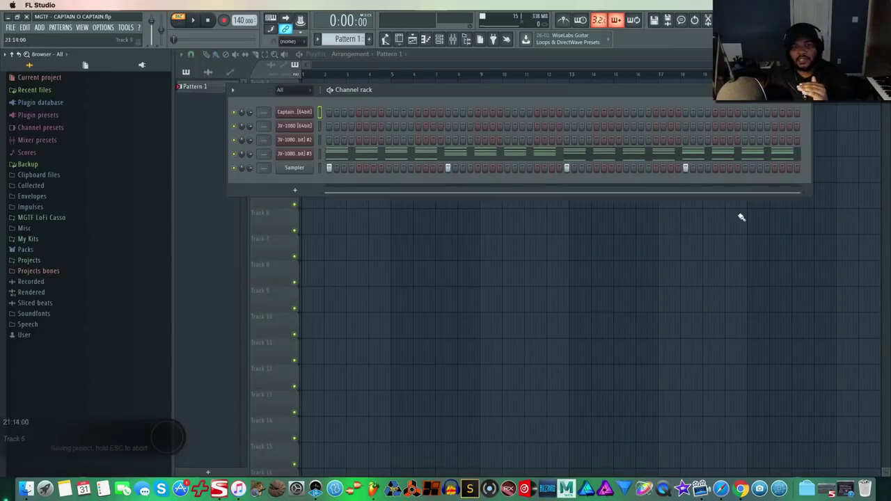
# - Play back the pattern and load the PR-B 003 R&R Chunk patch on the JV-1080 #3 channel
pyautogui.click(195, 23)
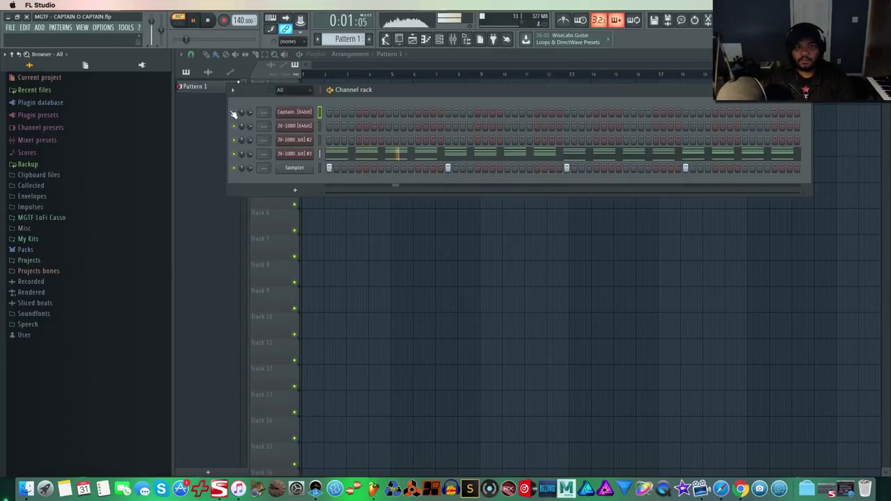
pyautogui.press('space')
pyautogui.click(295, 153)
pyautogui.click(257, 171)
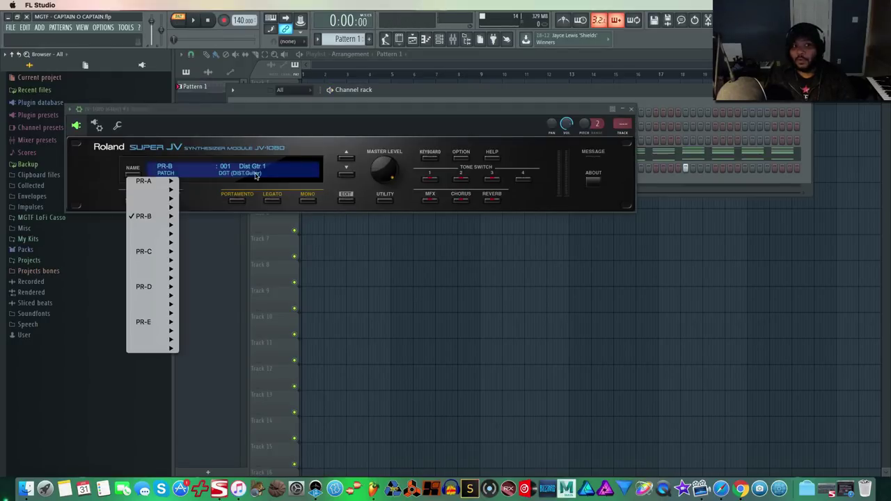
pyautogui.moveTo(167, 217)
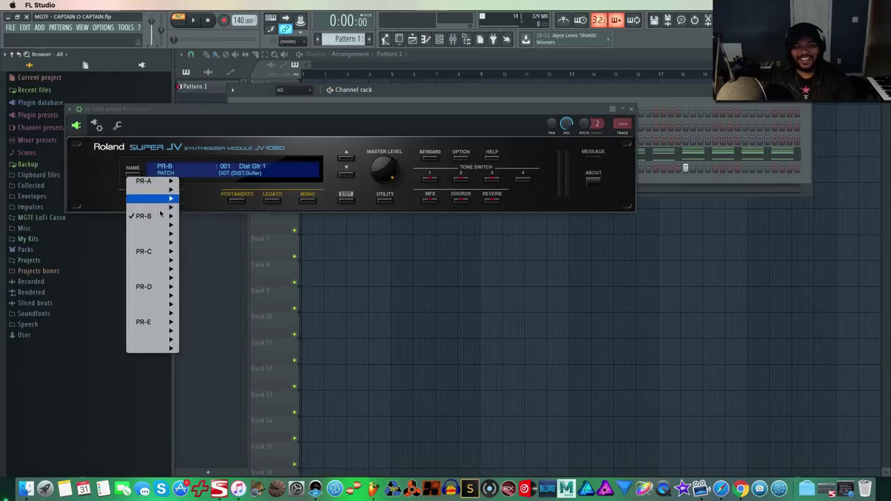
pyautogui.click(213, 214)
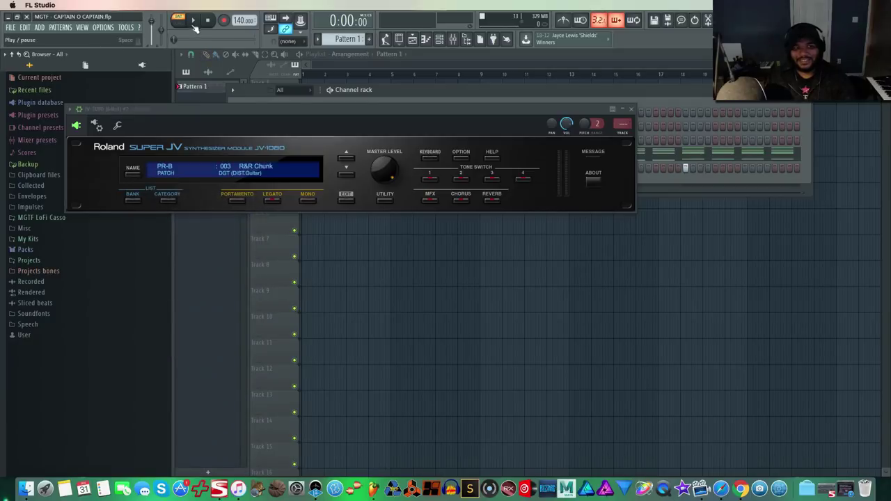
# - Browse the Keyboards, AC.Piano and Bright Pad patch categories, load 065 Dual Profs from SYN (Other Synth), and start playback
pyautogui.click(171, 200)
pyautogui.click(351, 180)
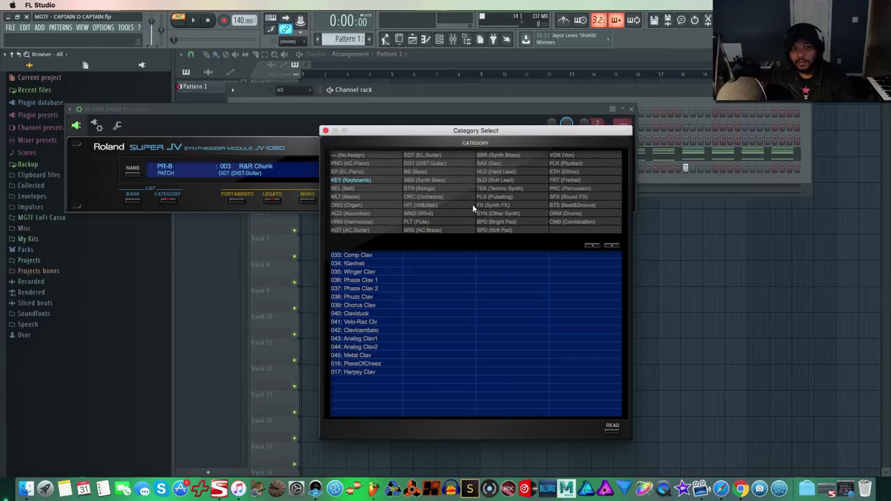
pyautogui.click(351, 162)
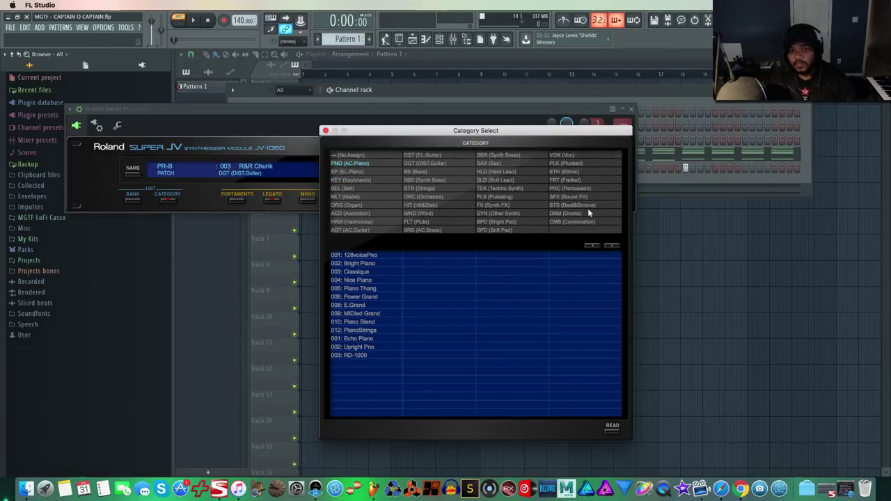
pyautogui.click(511, 222)
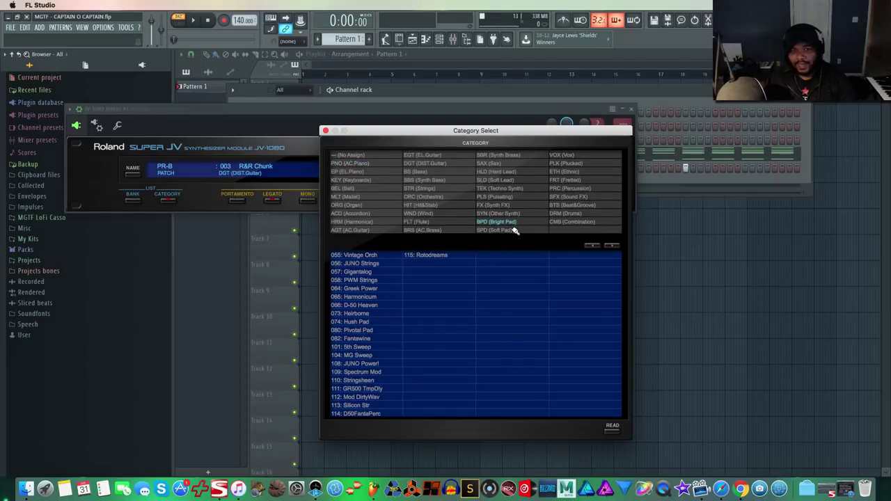
pyautogui.click(516, 214)
pyautogui.click(363, 280)
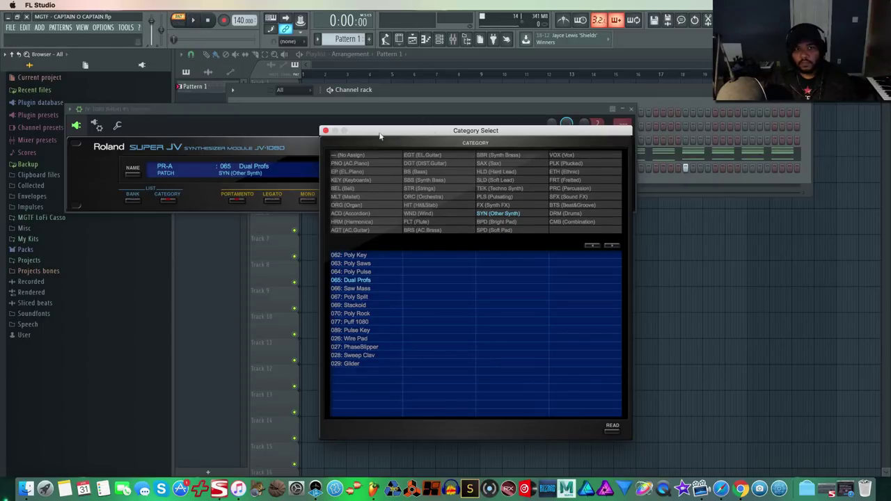
pyautogui.click(325, 131)
pyautogui.press('space')
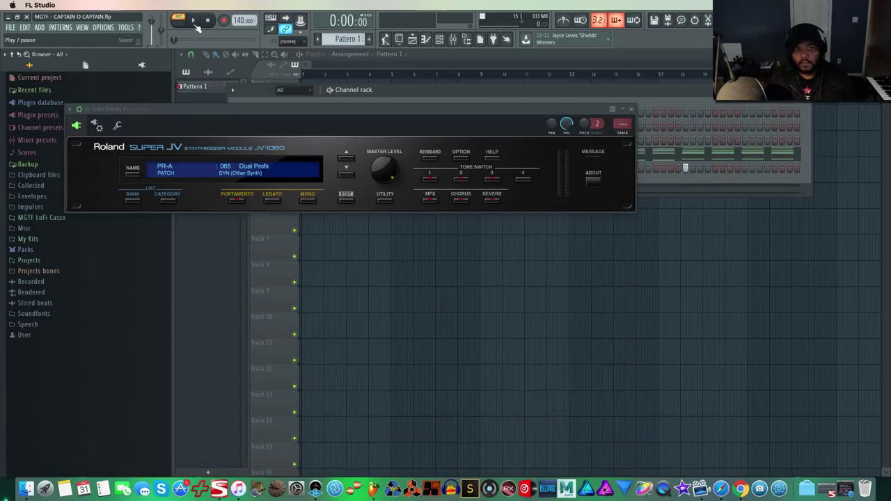
# - Load the 063 Poly Saws patch from SYN (Other Synth) on JV-1080 #3, close the synth window and stop playback
pyautogui.click(237, 173)
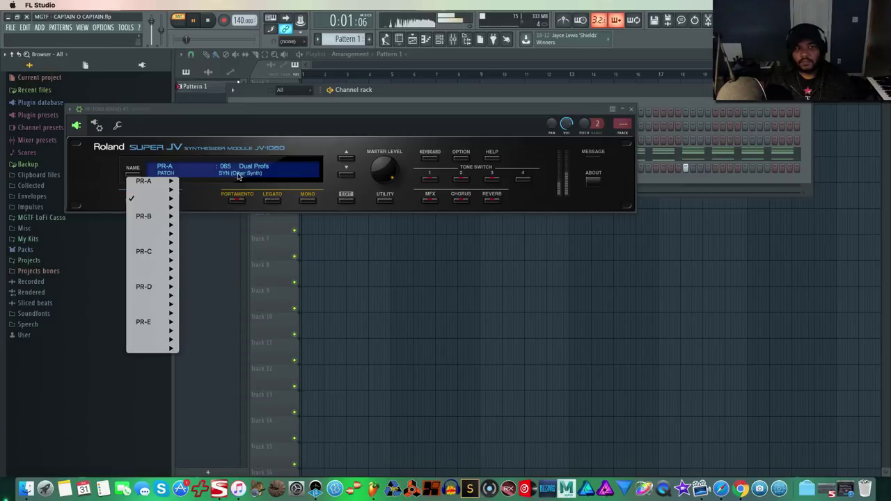
pyautogui.press('Escape')
pyautogui.click(167, 200)
pyautogui.click(357, 264)
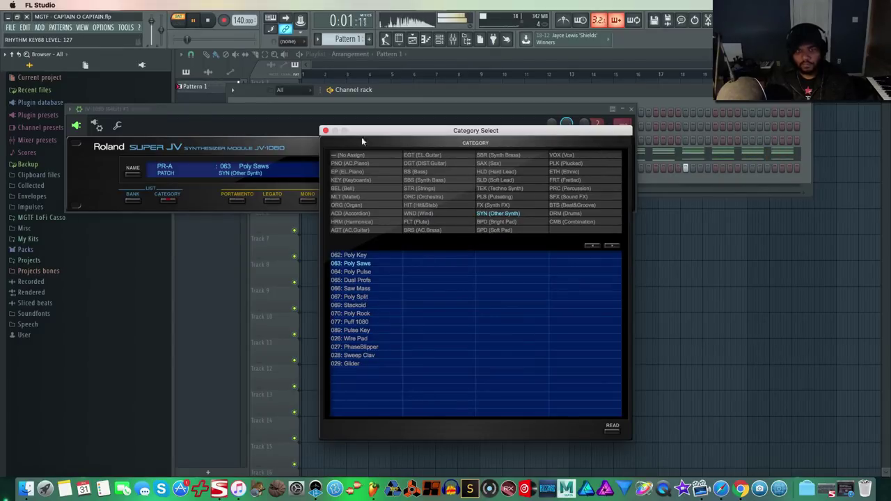
pyautogui.click(325, 130)
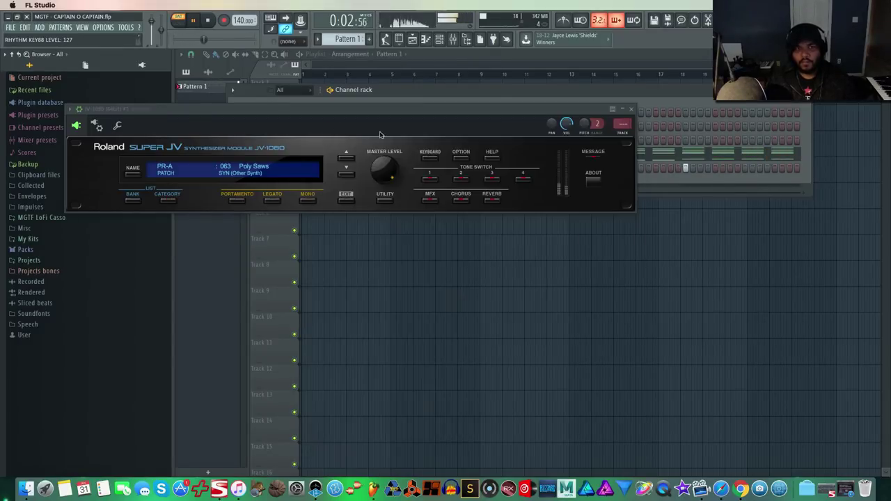
pyautogui.click(633, 110)
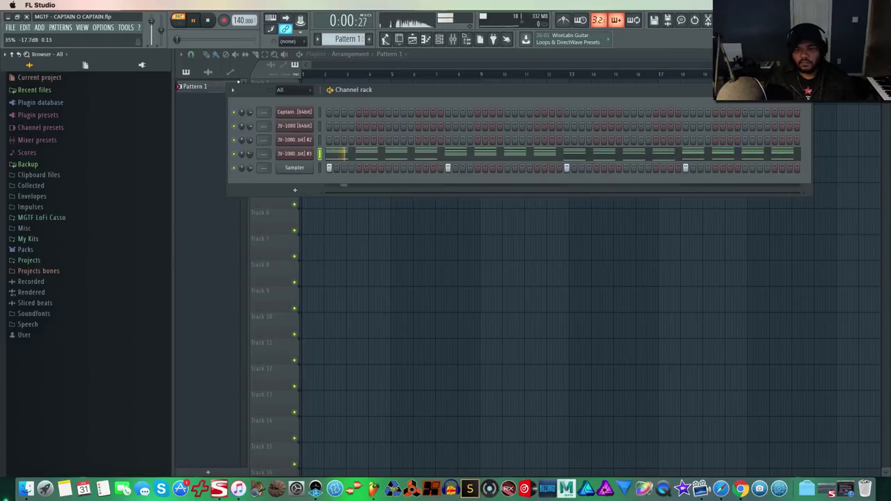
pyautogui.press('space')
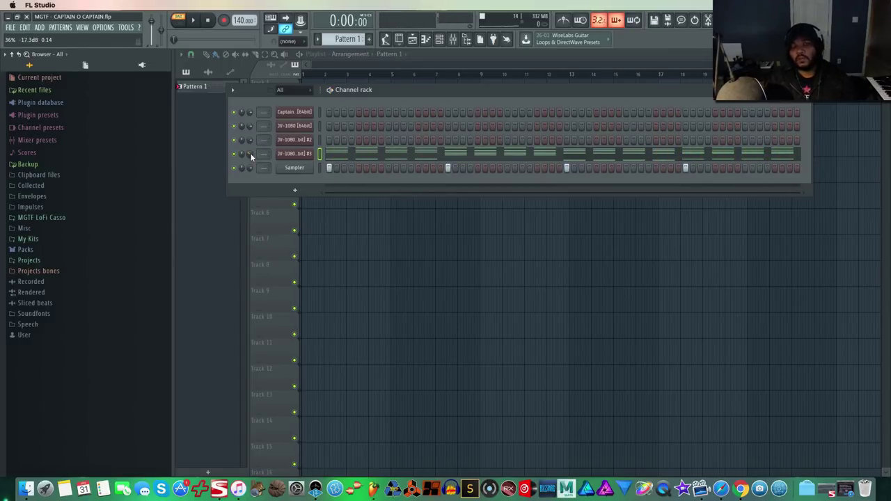
# - Delete the 4/2 time signature marker in the JV-1080 #3 piano roll and close the piano roll
pyautogui.click(394, 154)
pyautogui.scroll(2, 404, 237)
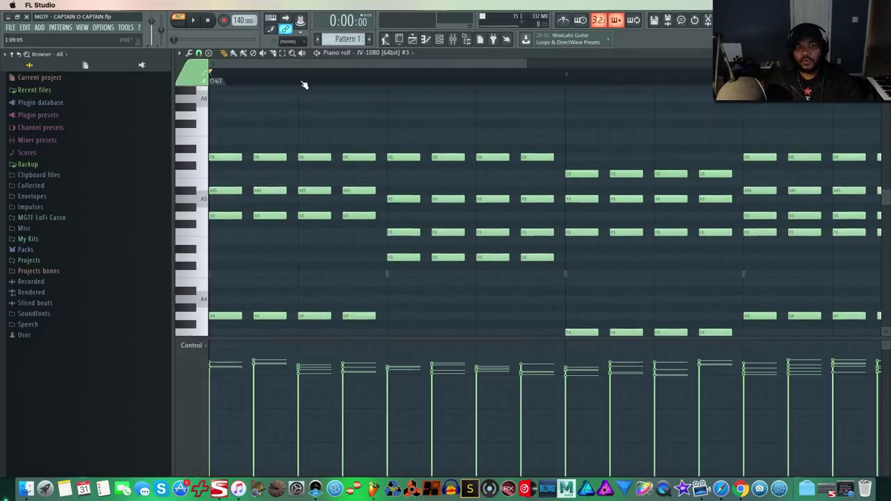
pyautogui.scroll(-3, 530, 66)
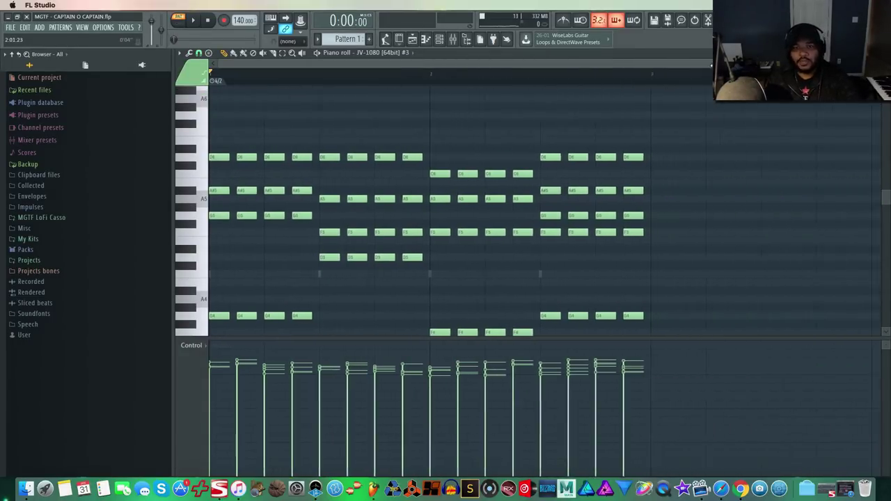
pyautogui.scroll(-2, 390, 139)
pyautogui.scroll(1, 251, 101)
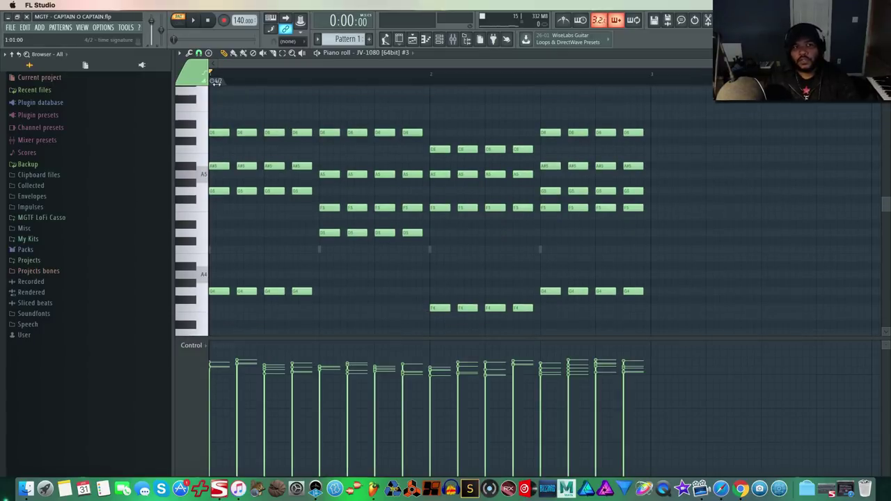
pyautogui.rightClick(217, 81)
pyautogui.click(258, 114)
pyautogui.scroll(2, 493, 174)
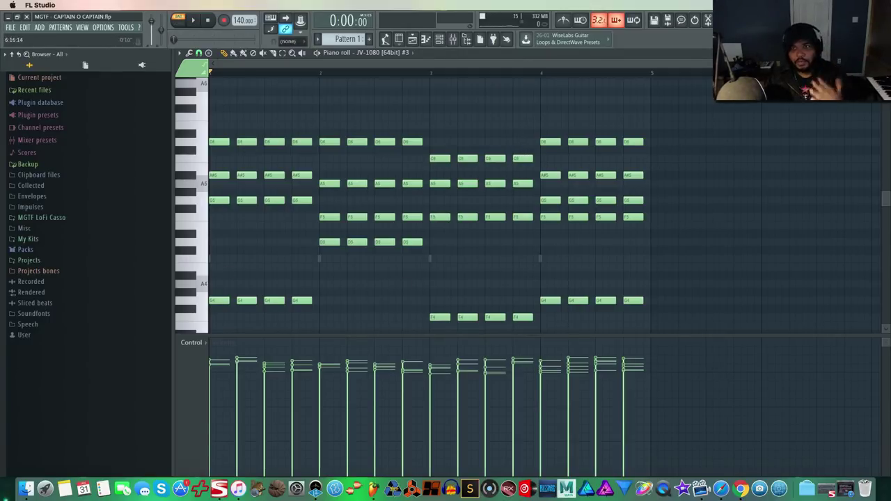
pyautogui.press('Escape')
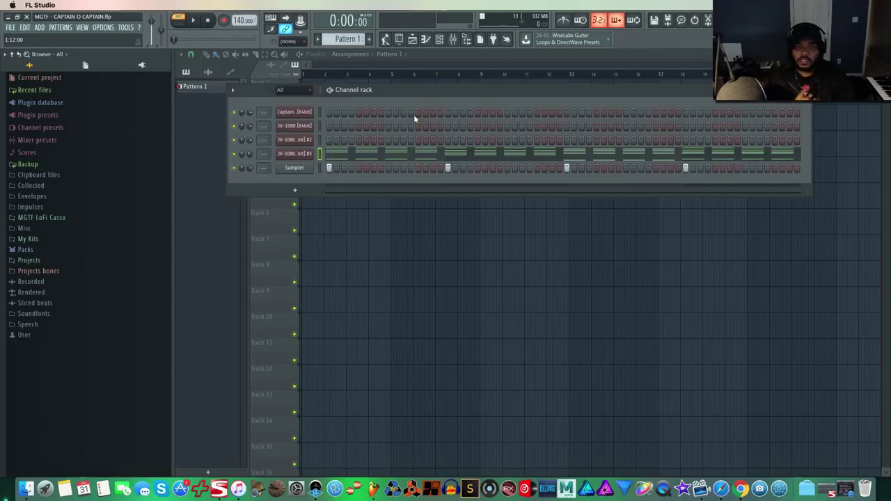
# - Insert a Captain Melody channel in the Channel rack and connect it to Captain Chords
pyautogui.rightClick(300, 114)
pyautogui.moveTo(353, 169)
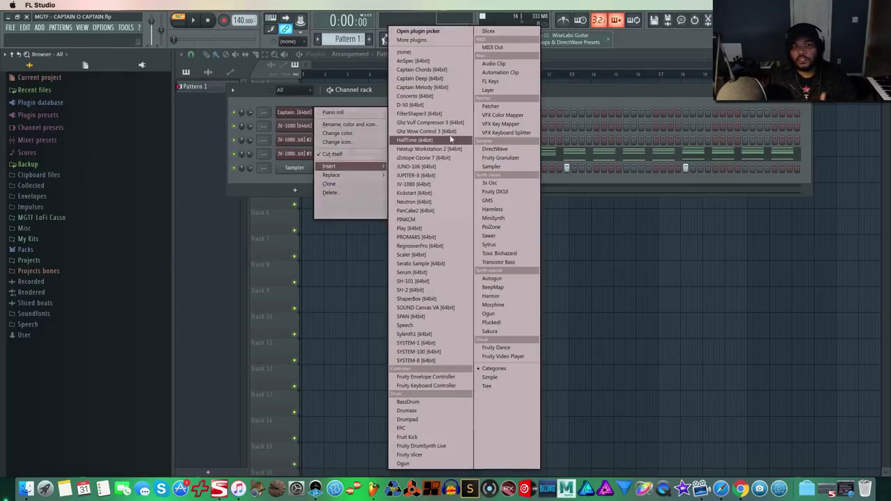
pyautogui.click(446, 89)
pyautogui.moveTo(457, 135); pyautogui.dragTo(595, 145)
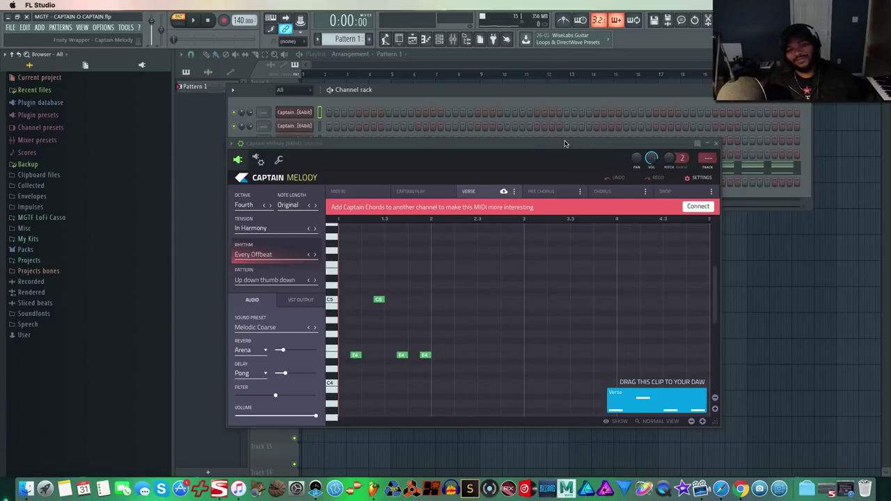
pyautogui.moveTo(565, 144); pyautogui.dragTo(572, 131)
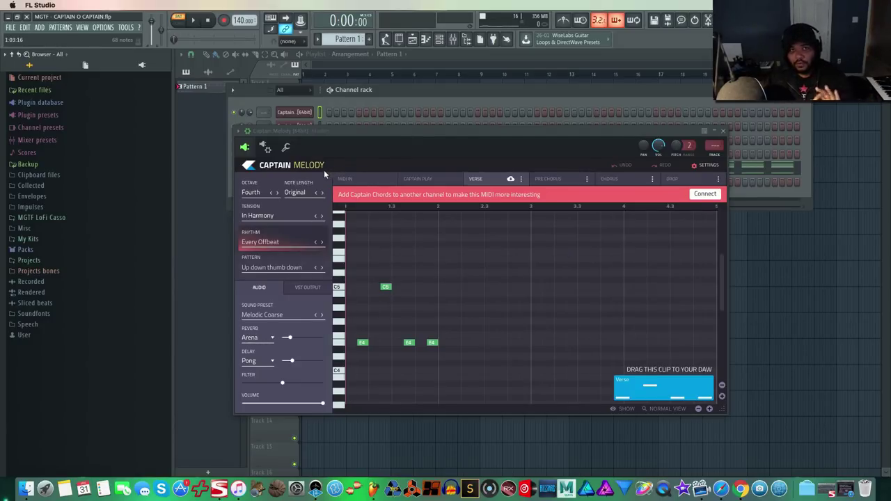
pyautogui.click(706, 193)
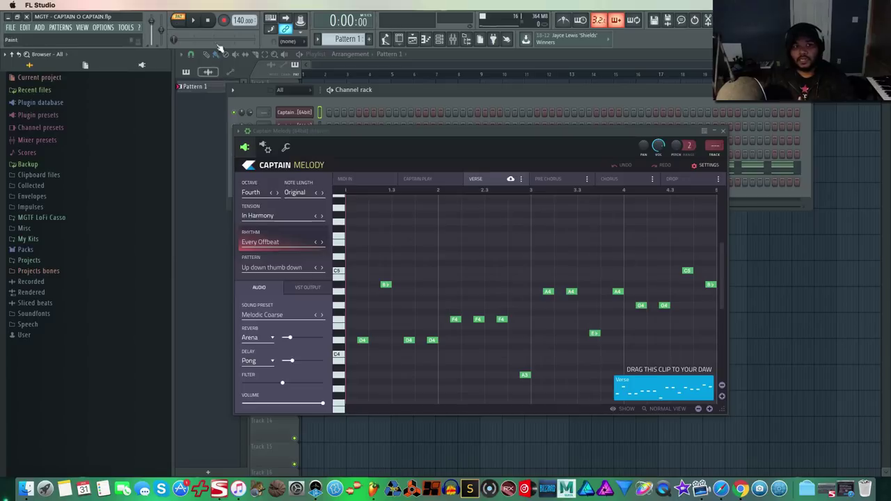
# - Play back the Verse melody, set its note length to Long 1/4 notes, and play it again
pyautogui.click(199, 22)
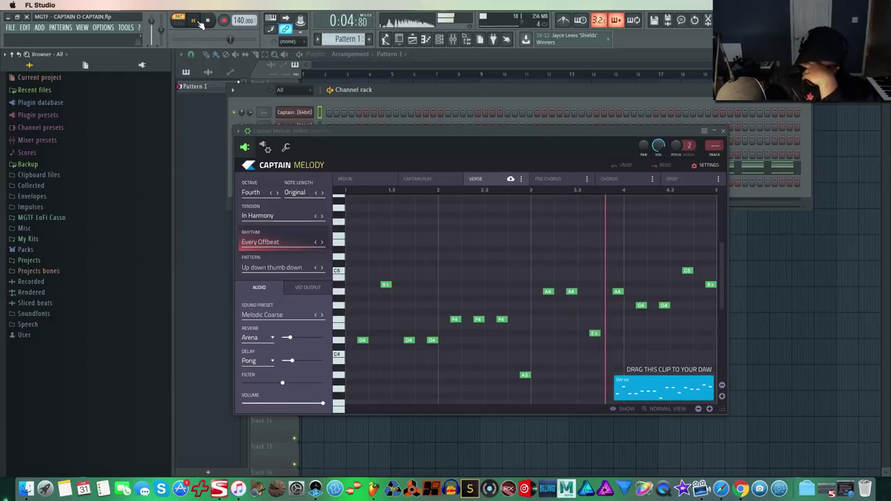
pyautogui.click(207, 21)
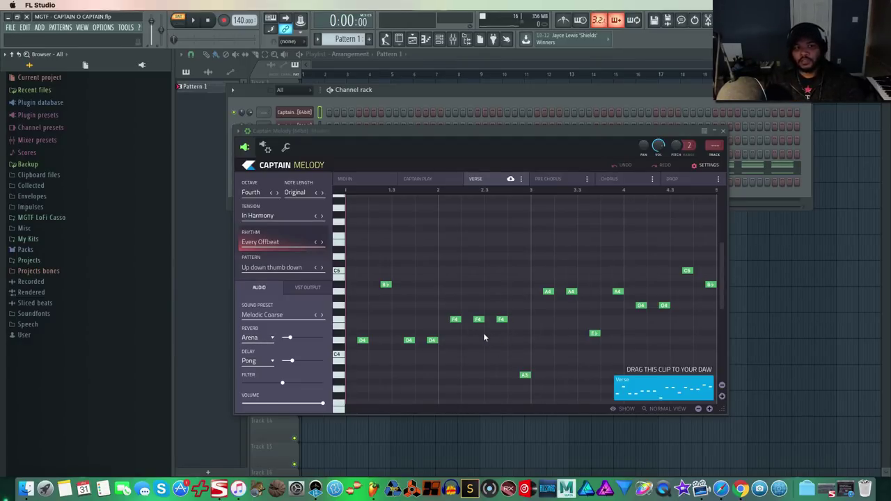
pyautogui.click(304, 193)
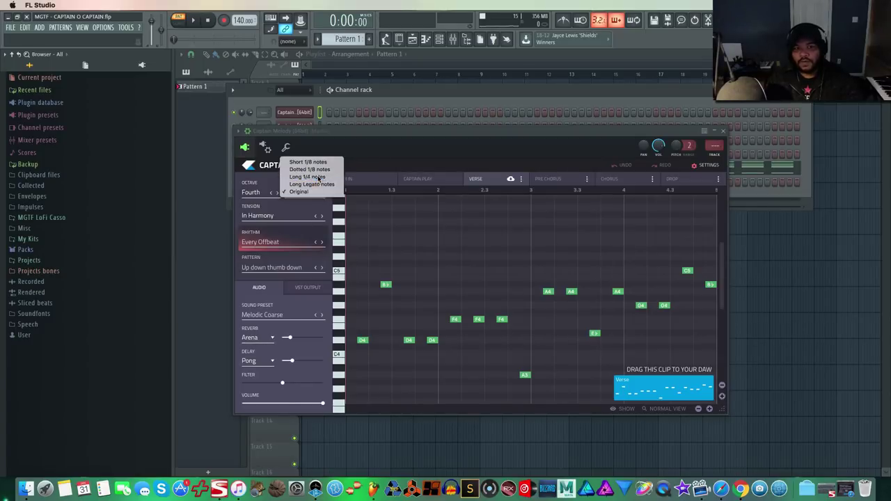
pyautogui.click(310, 177)
pyautogui.click(194, 21)
pyautogui.click(207, 21)
# - Try the Coin Pluck sound for the melody and set the sound preset to Island Saw
pyautogui.click(269, 314)
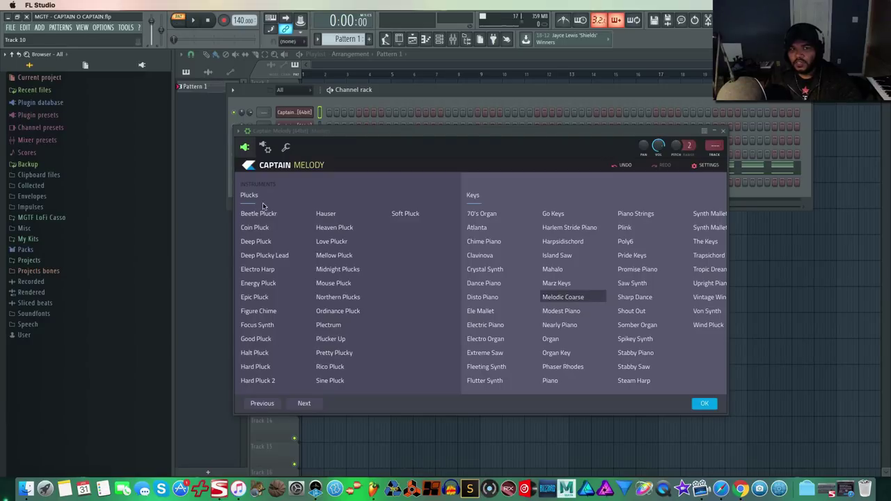
pyautogui.click(262, 227)
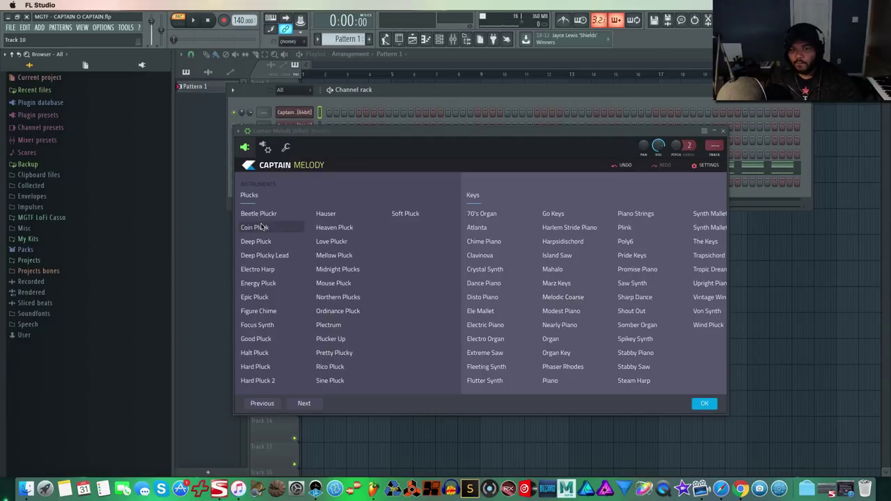
pyautogui.click(553, 256)
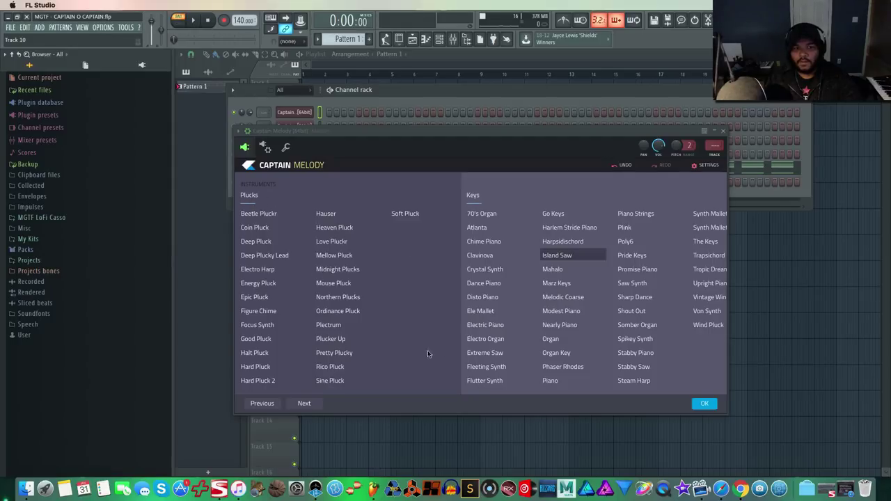
pyautogui.click(704, 404)
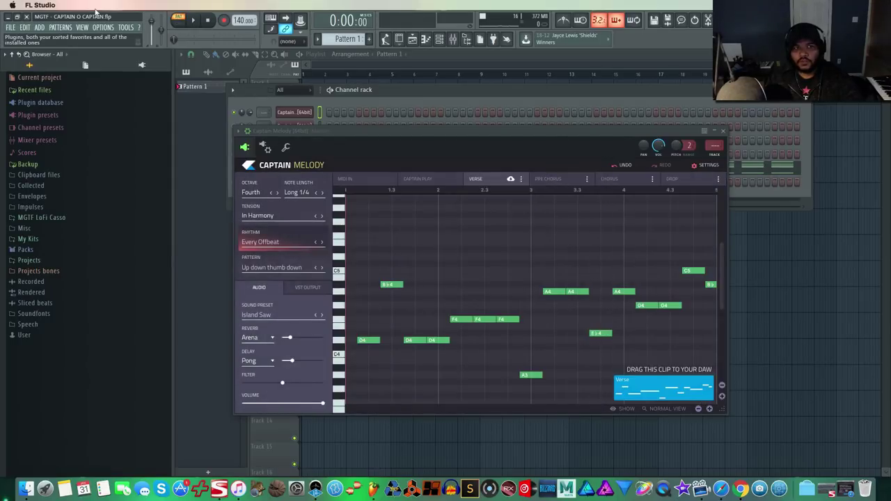
# - During playback, set the melody's note length to Dotted 1/8 notes and lower its volume to about 0.58
pyautogui.click(199, 21)
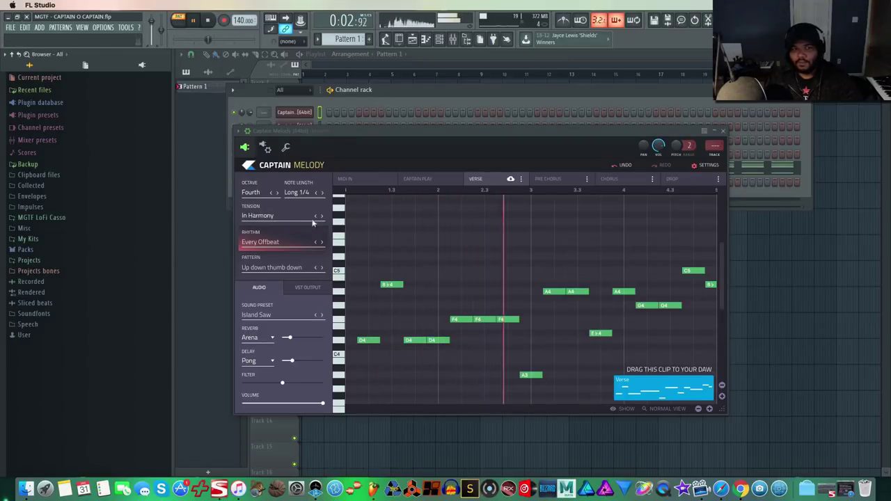
pyautogui.click(321, 193)
pyautogui.moveTo(392, 131); pyautogui.dragTo(387, 171)
pyautogui.moveTo(319, 444); pyautogui.dragTo(284, 445)
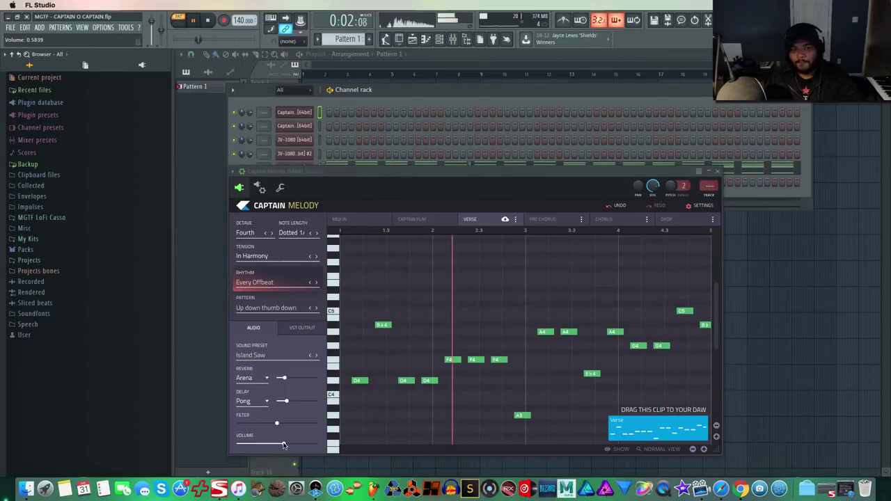
pyautogui.click(208, 21)
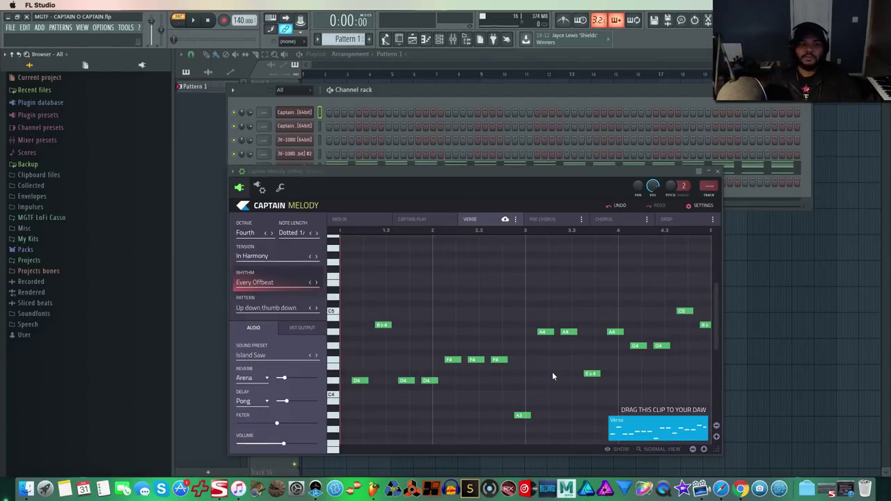
# - Set the melody's tension to In Scale and play it back
pyautogui.click(266, 257)
pyautogui.click(263, 262)
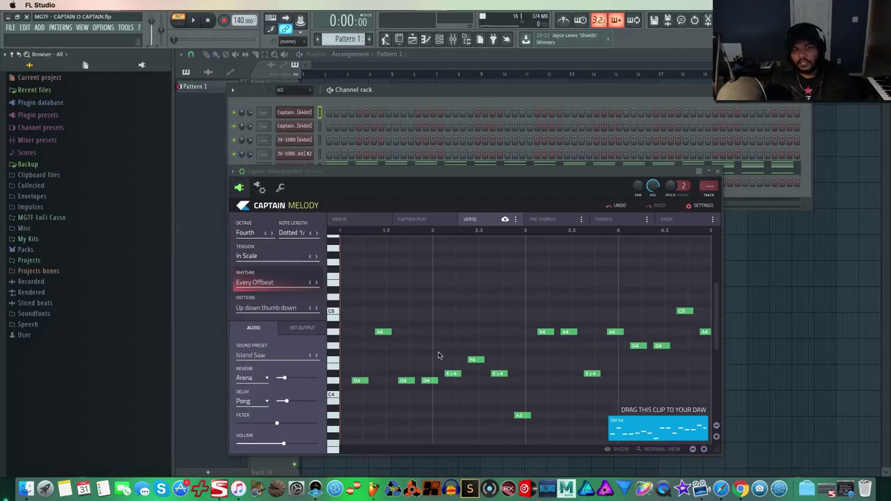
pyautogui.press('space')
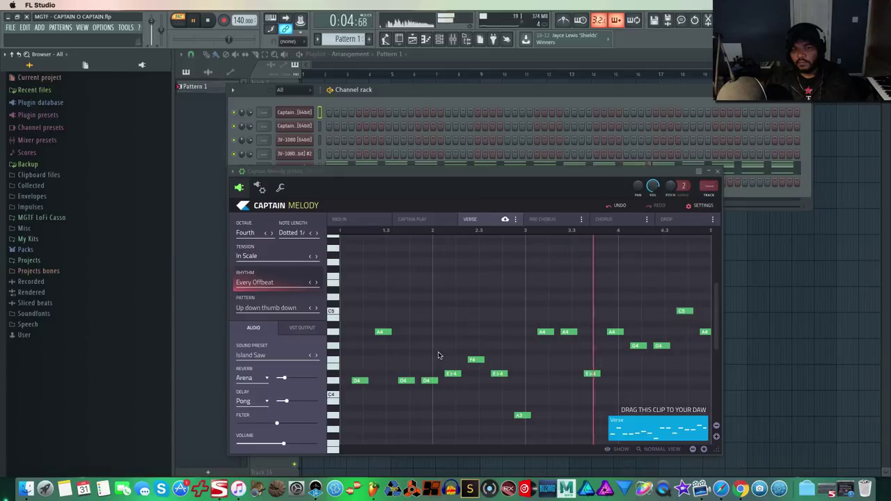
# - Stop the playback, set the melody's tension to Chords Notes Only, and play the result back
pyautogui.press('space')
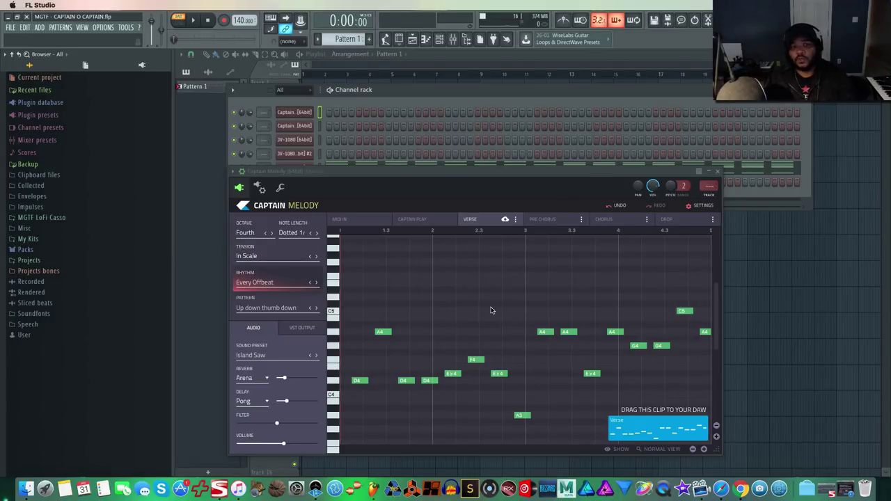
pyautogui.click(258, 259)
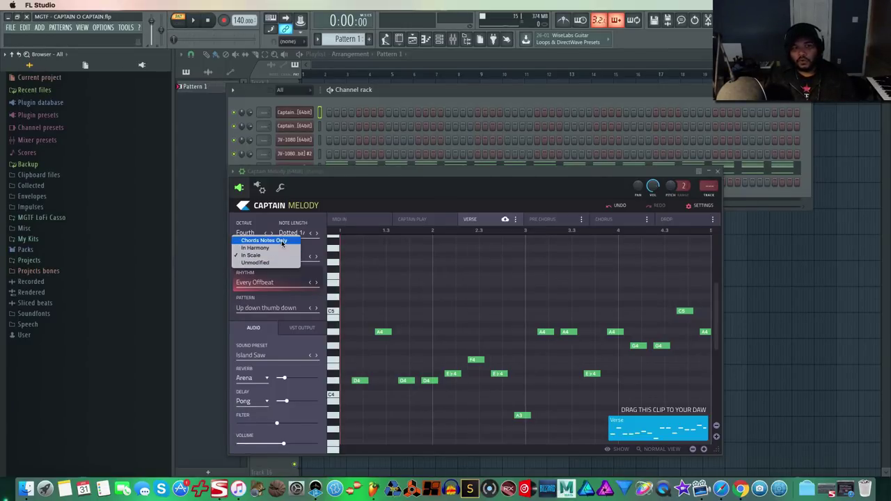
pyautogui.click(281, 240)
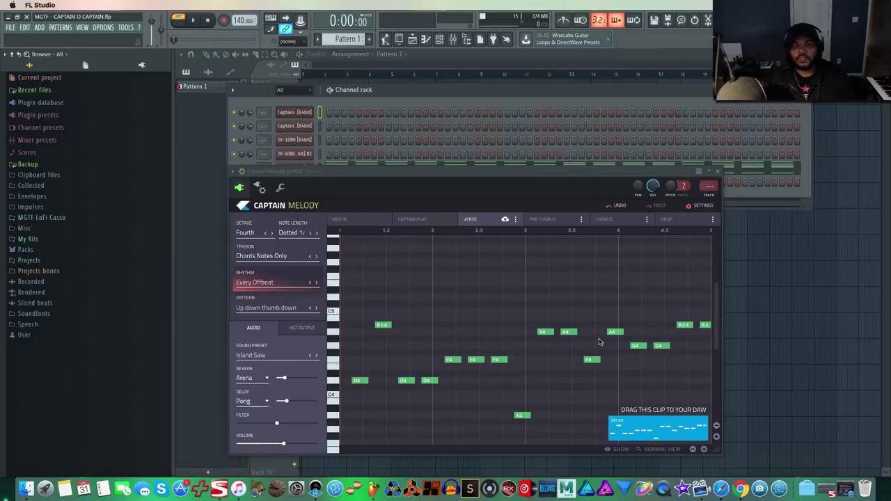
pyautogui.press('space')
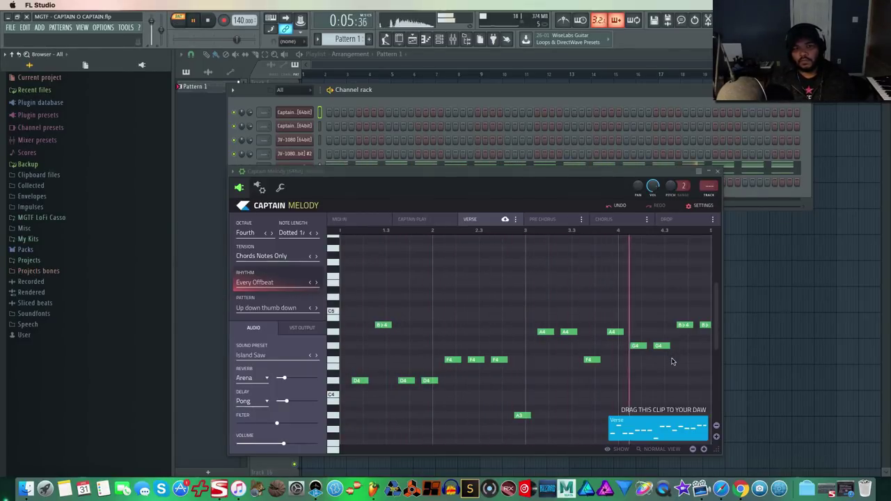
pyautogui.press('space')
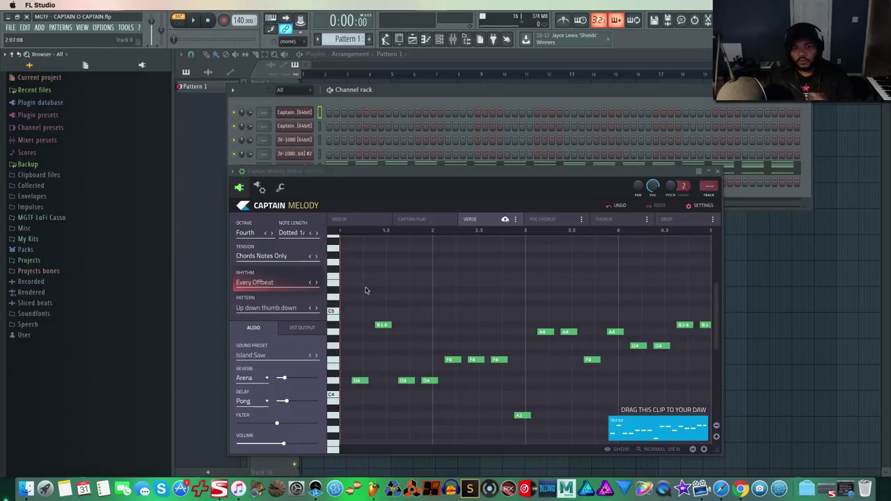
# - Change the melody's rhythm to On Every Beat and play it back
pyautogui.click(315, 285)
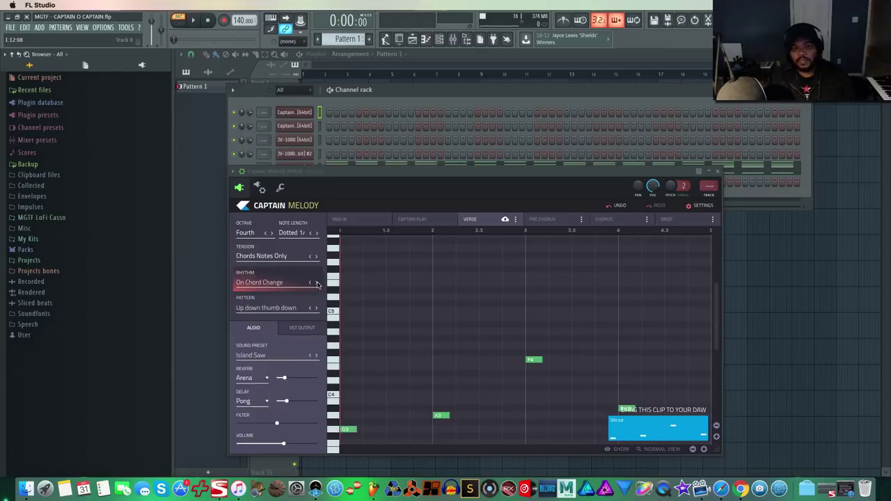
pyautogui.press('space')
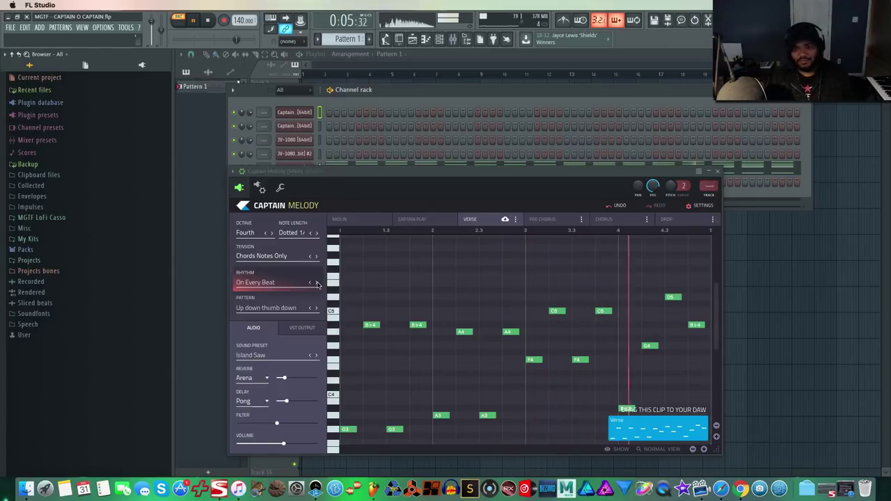
pyautogui.press('space')
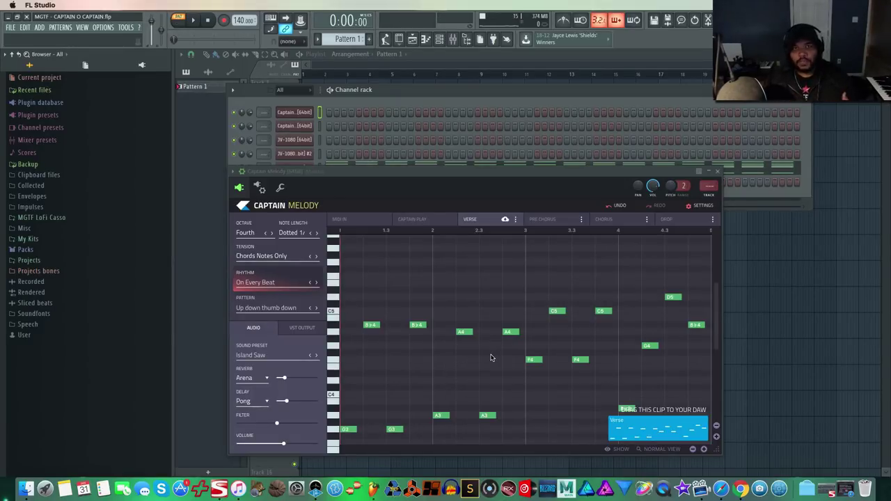
# - Set the melody's tension to In Harmony and start playback
pyautogui.click(265, 256)
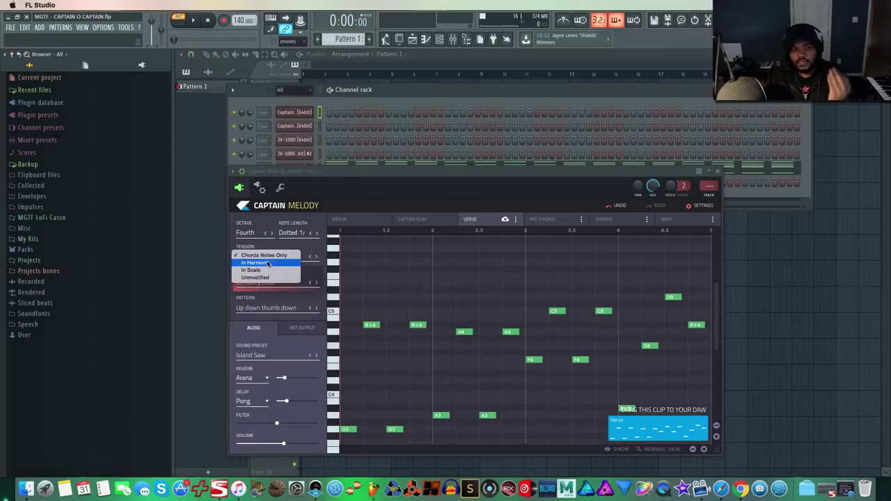
pyautogui.click(267, 263)
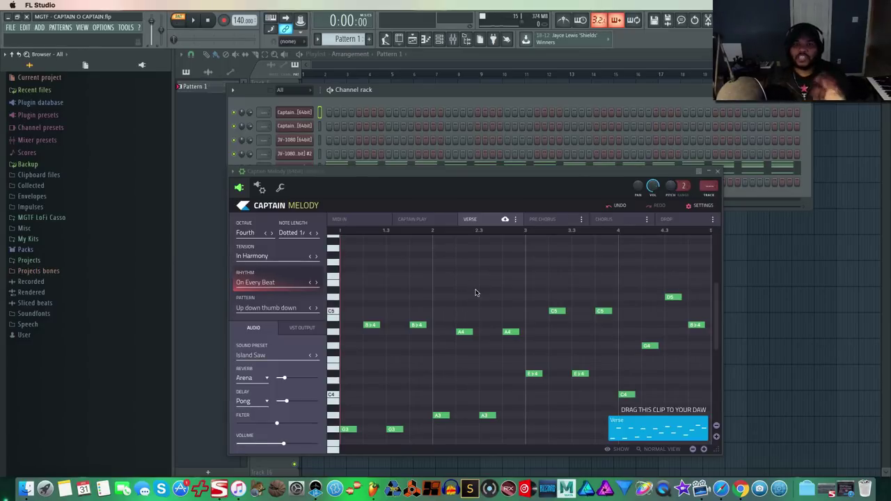
pyautogui.click(286, 257)
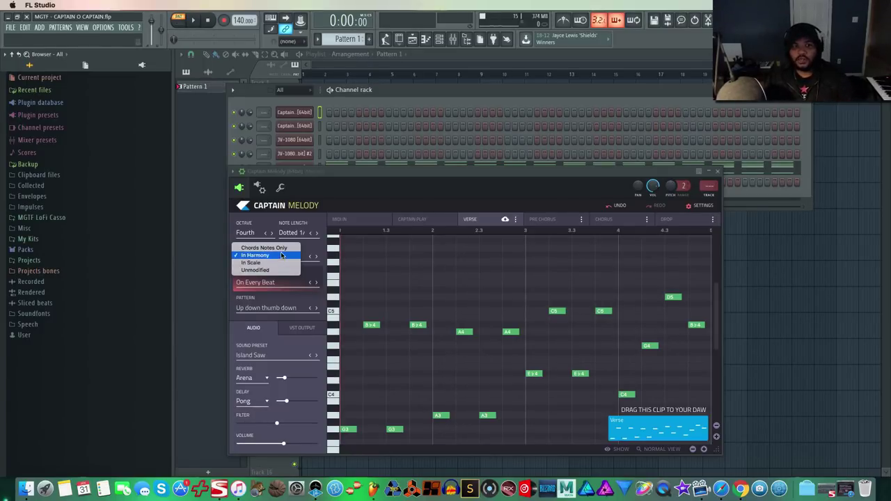
pyautogui.click(280, 257)
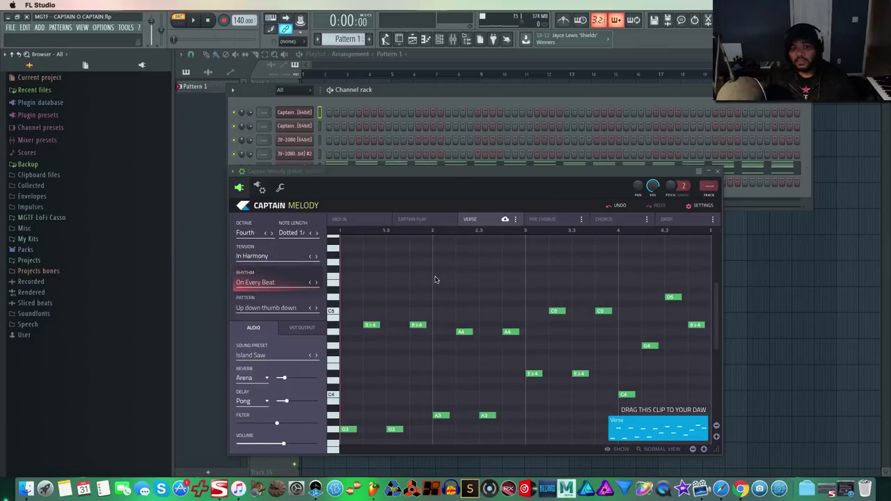
pyautogui.press('space')
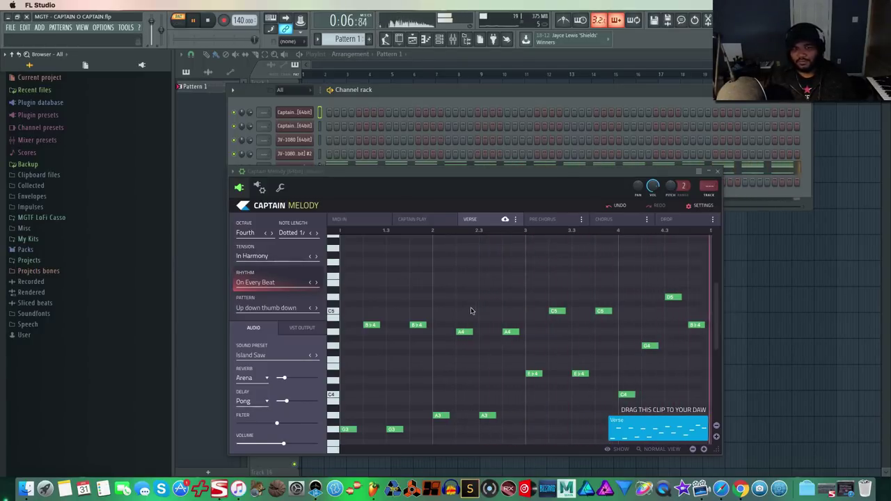
# - During playback, audition the On Every Measure and Action rhythms, choose Addiction, and stop the playback
pyautogui.click(317, 283)
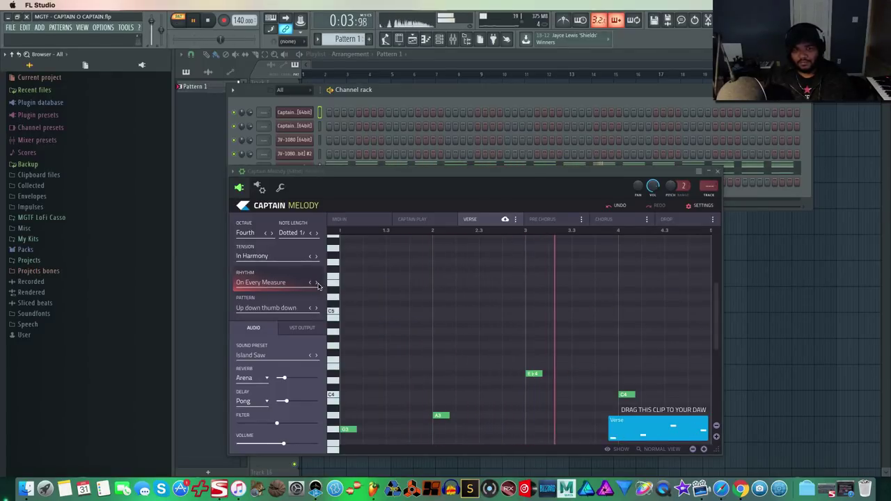
pyautogui.click(317, 283)
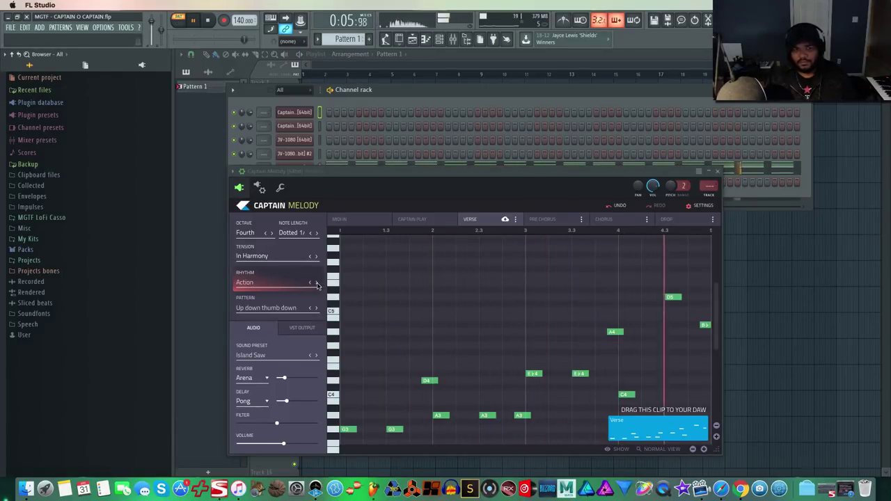
pyautogui.click(317, 283)
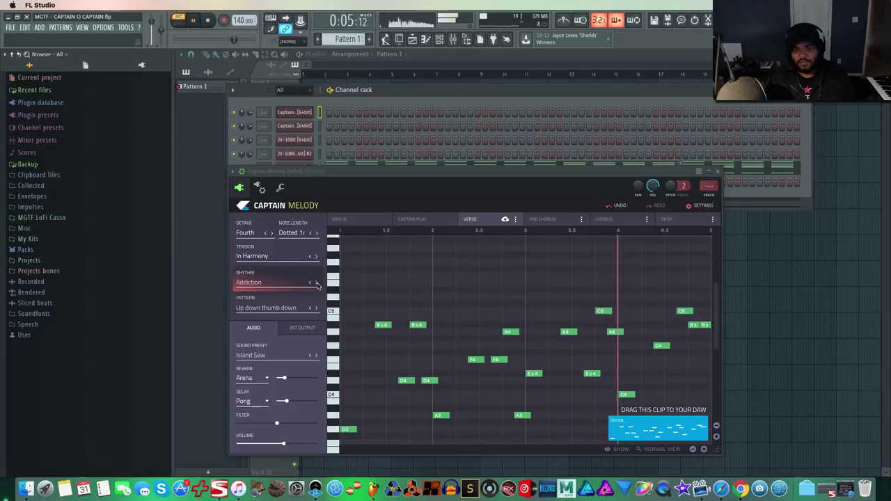
pyautogui.press('space')
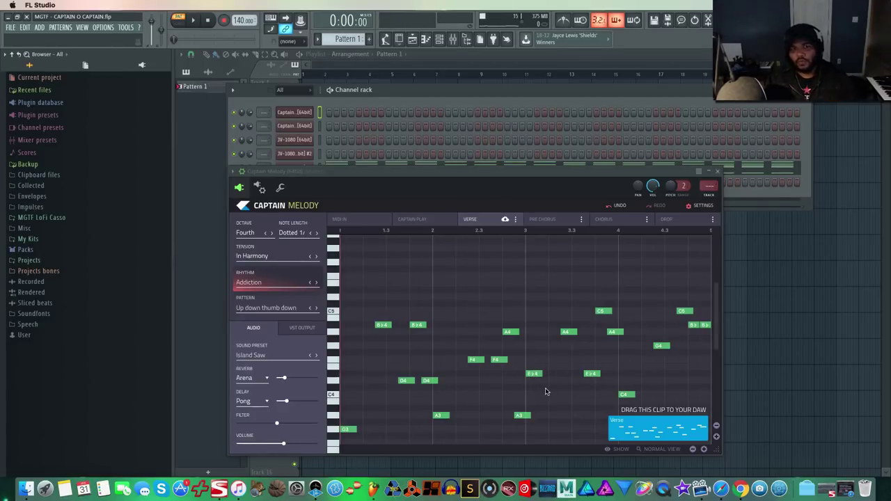
# - Choose the Malibu rhythm for the melody and play it briefly
pyautogui.click(257, 282)
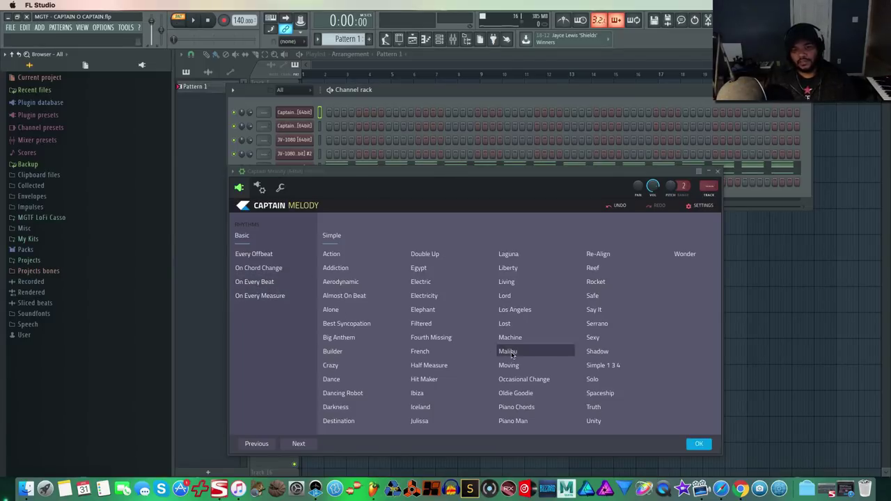
pyautogui.click(699, 445)
pyautogui.press('space')
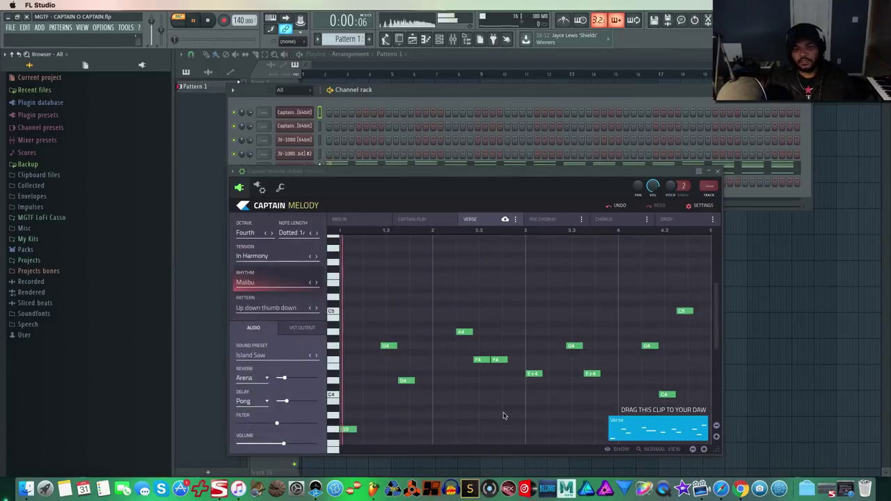
pyautogui.press('space')
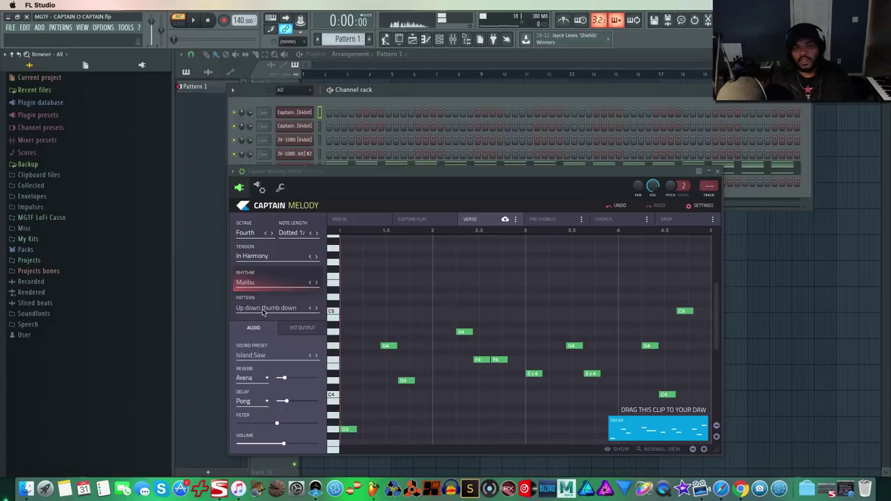
# - Try the Root pitch pattern, switch the pattern to 8th down and up, and start playback
pyautogui.click(317, 309)
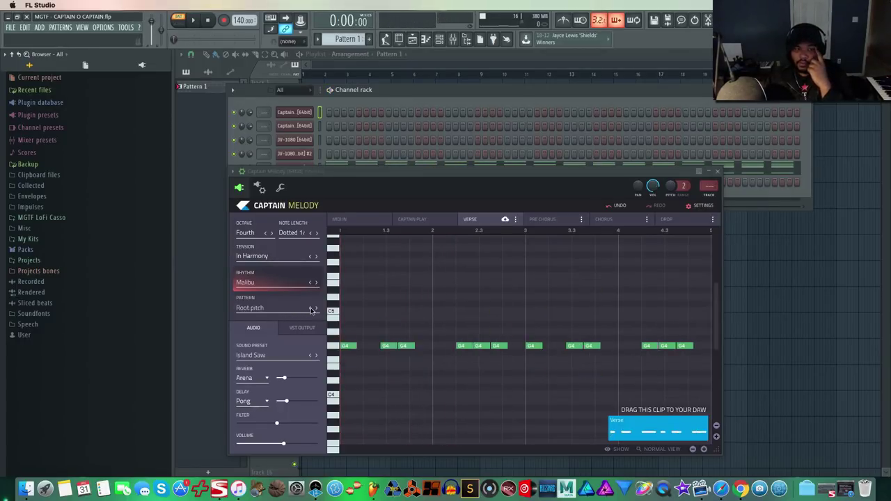
pyautogui.click(317, 309)
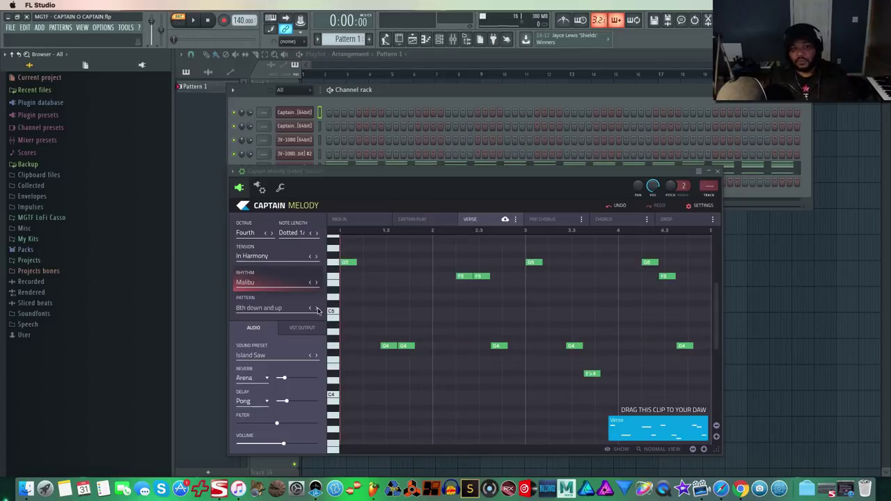
pyautogui.press('space')
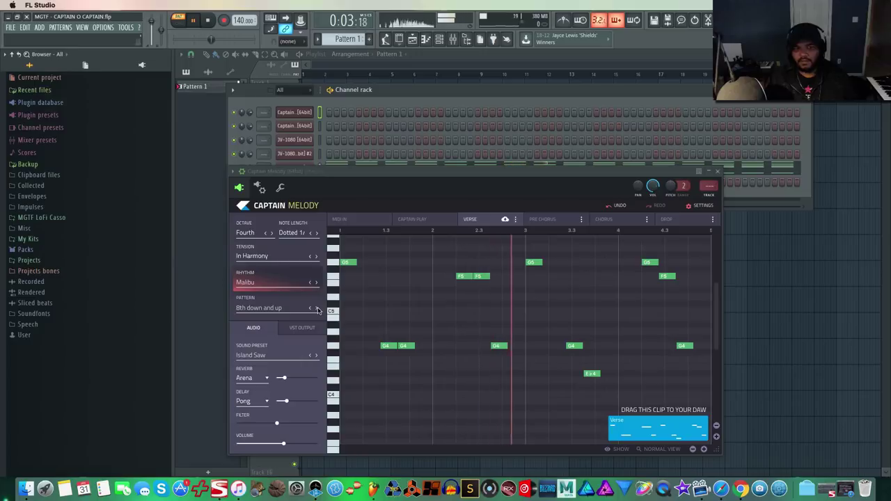
# - Set the melody's rhythm to Aerodynamic during playback and stop after listening
pyautogui.click(273, 288)
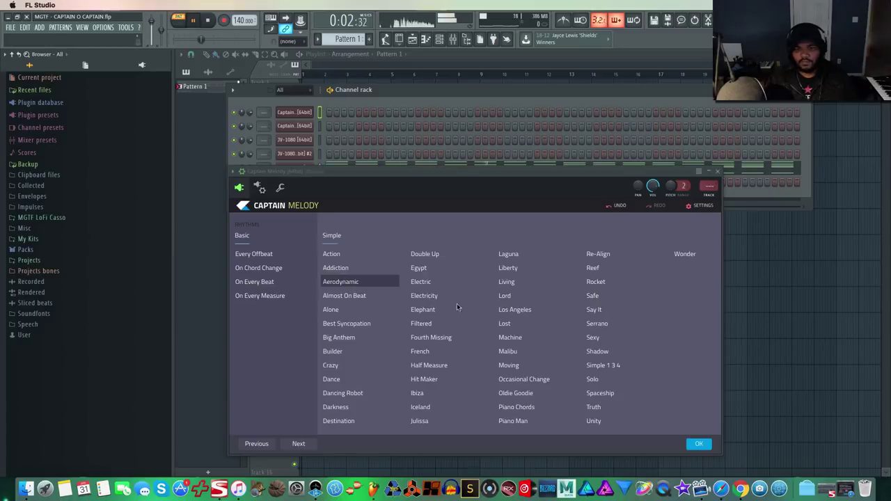
pyautogui.click(398, 286)
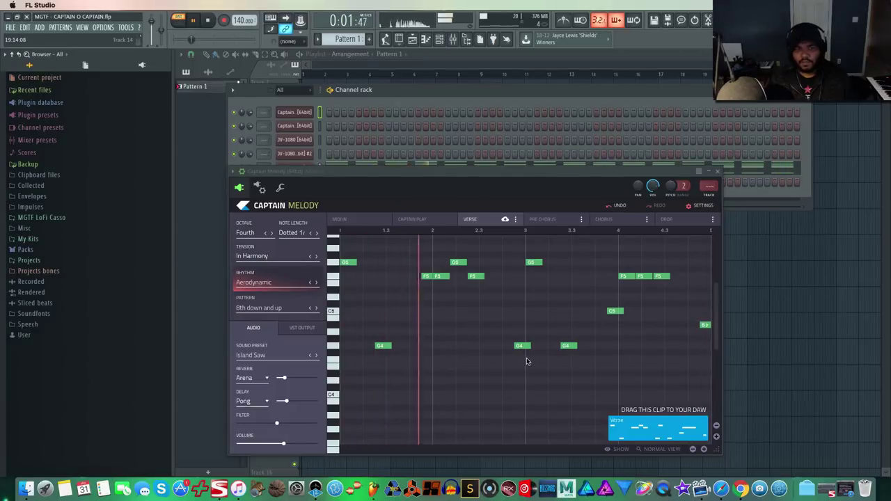
pyautogui.press('space')
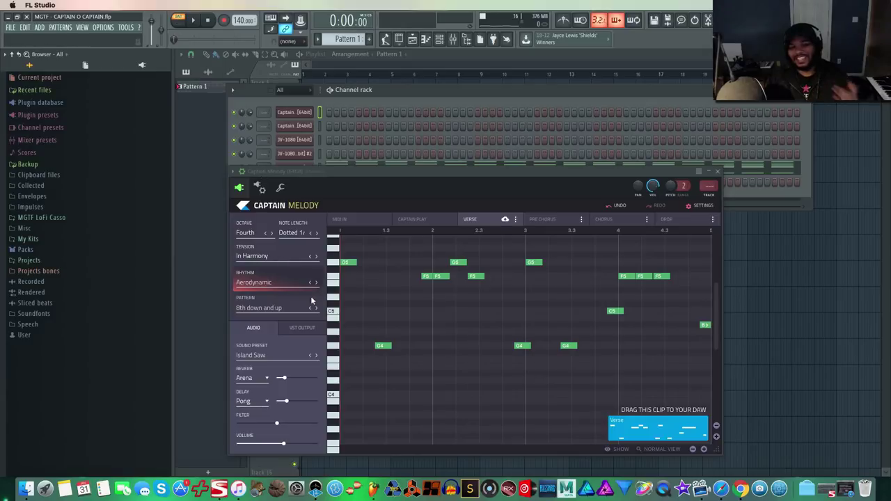
# - Set the melody's tension to Chords Notes Only and its pattern to Arp 29, and listen to the result
pyautogui.click(282, 258)
pyautogui.click(279, 249)
pyautogui.click(282, 310)
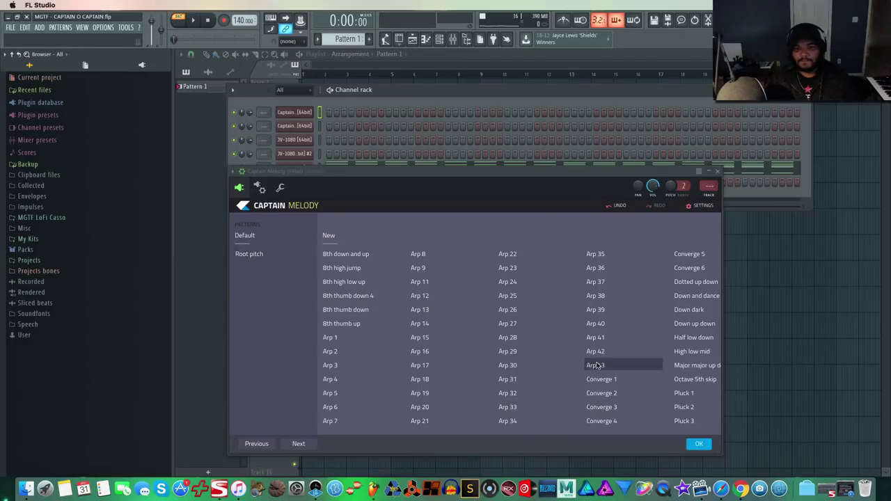
pyautogui.hscroll(5, 596, 368)
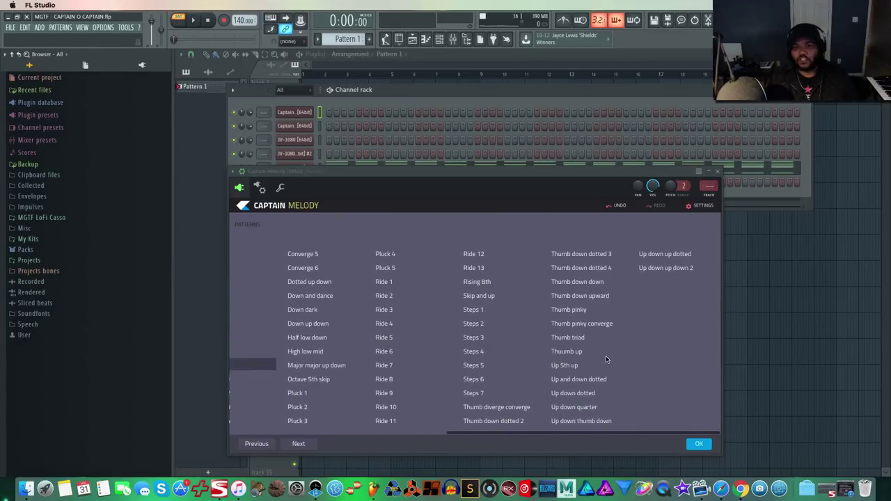
pyautogui.hscroll(-6, 603, 358)
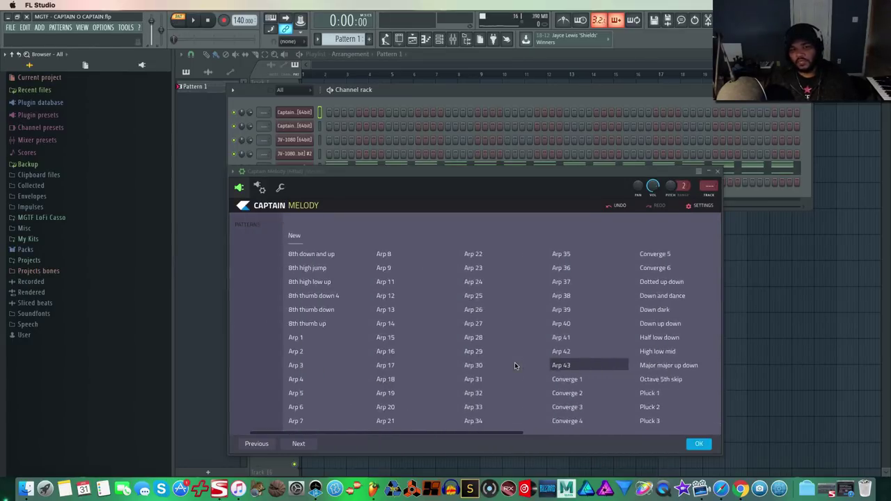
pyautogui.click(477, 352)
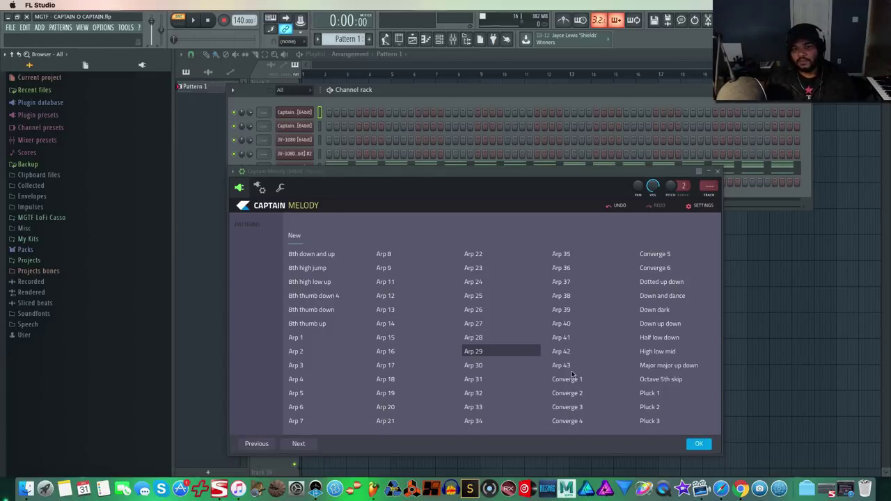
pyautogui.click(699, 445)
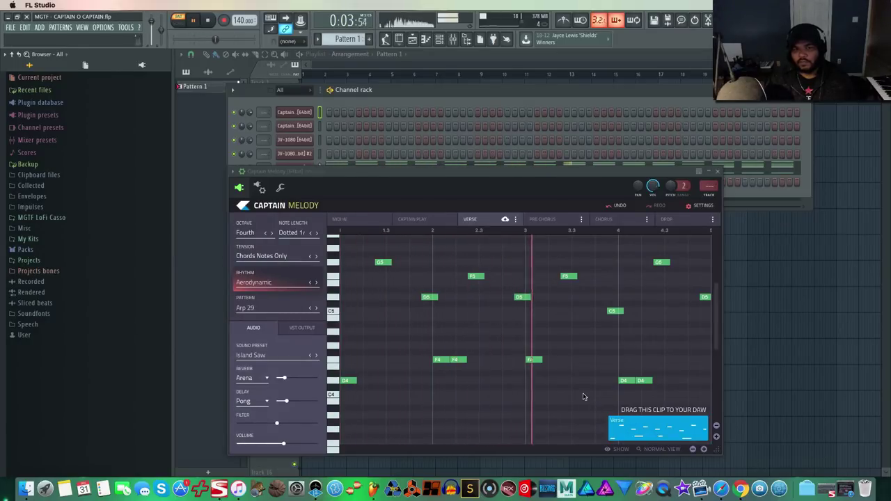
# - During playback, set the melody's tension to In Harmony and its pattern to 8th thumb up
pyautogui.click(270, 255)
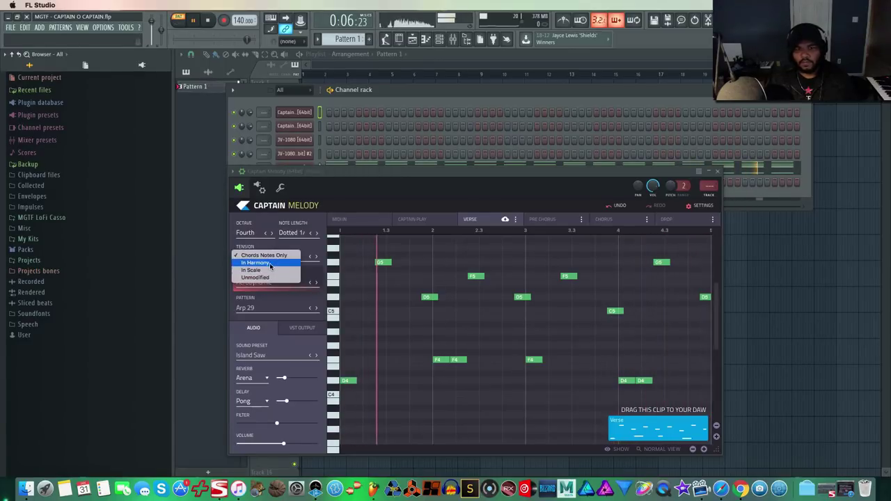
pyautogui.click(267, 279)
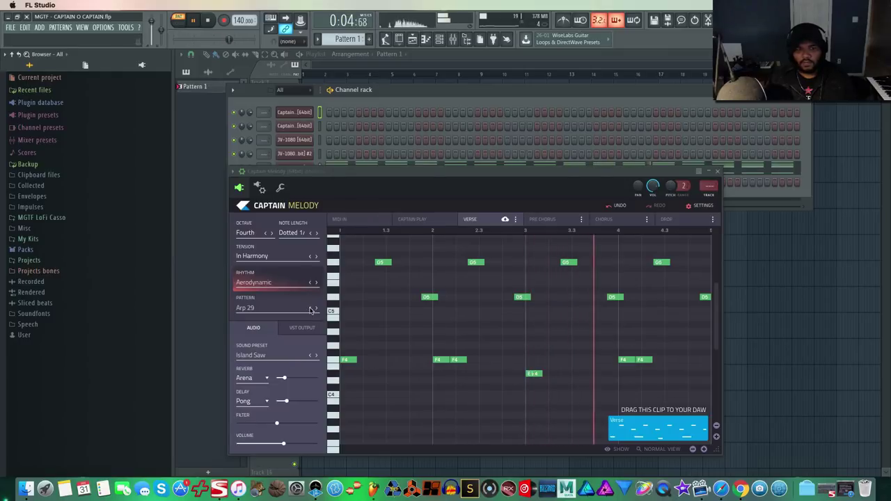
pyautogui.click(271, 309)
pyautogui.click(352, 324)
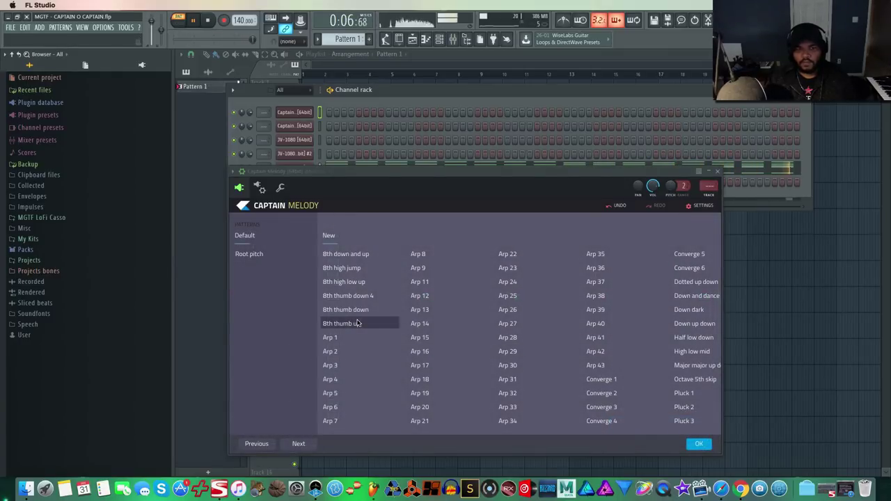
pyautogui.click(699, 444)
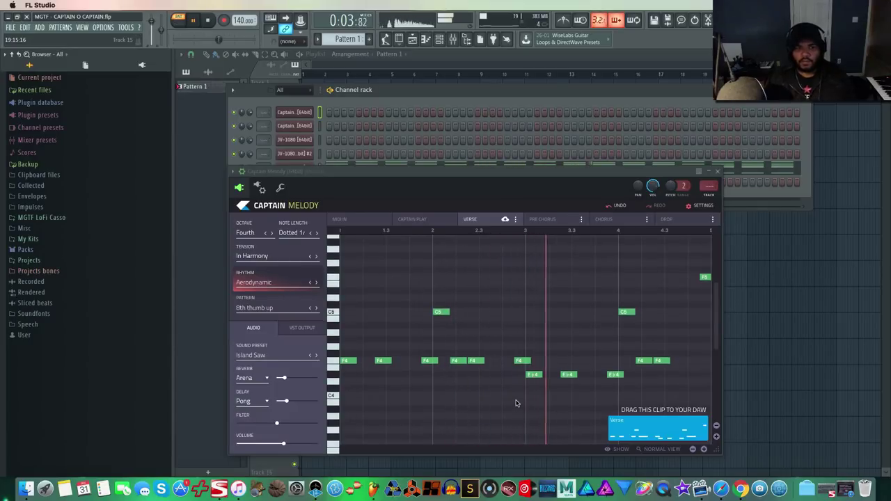
# - Set the melody's tension to Chords Notes Only and its pattern to Down up down, and listen to the result
pyautogui.press('space')
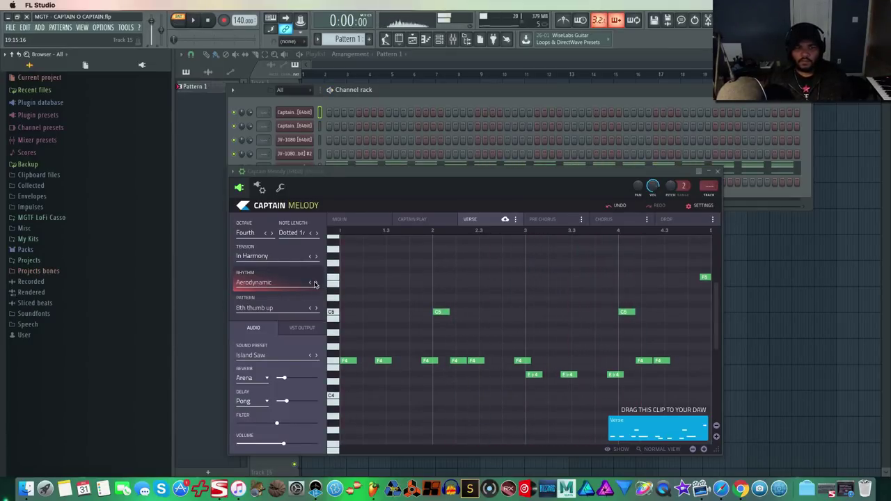
pyautogui.click(265, 257)
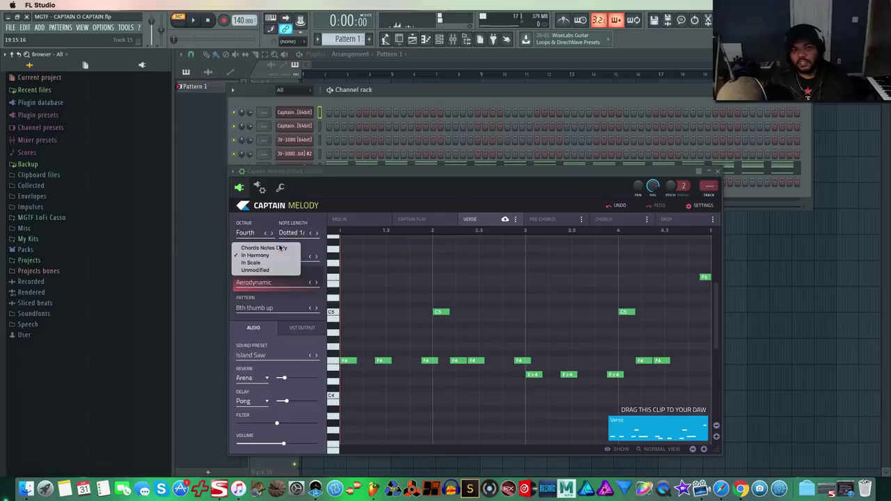
pyautogui.click(275, 263)
pyautogui.click(279, 307)
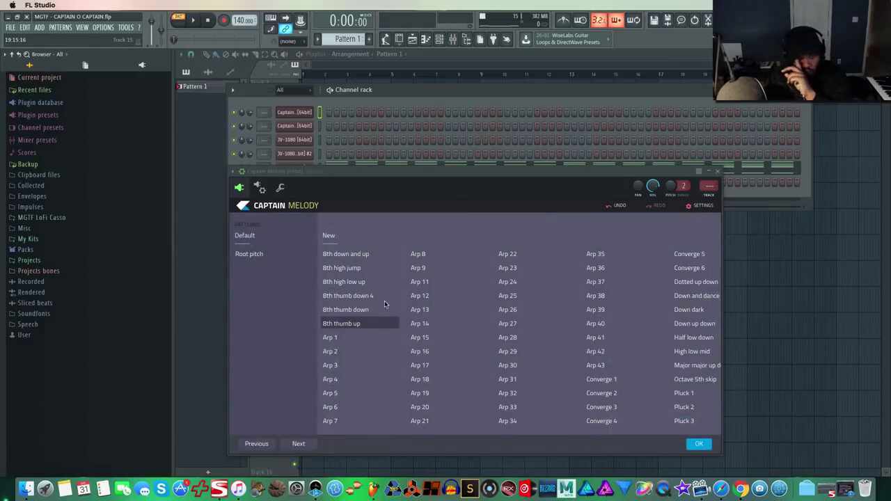
pyautogui.click(694, 324)
pyautogui.press('space')
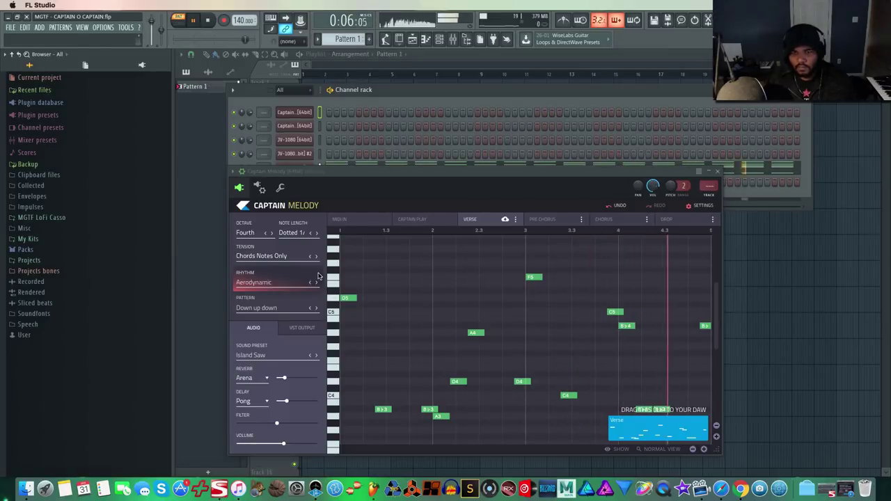
pyautogui.press('space')
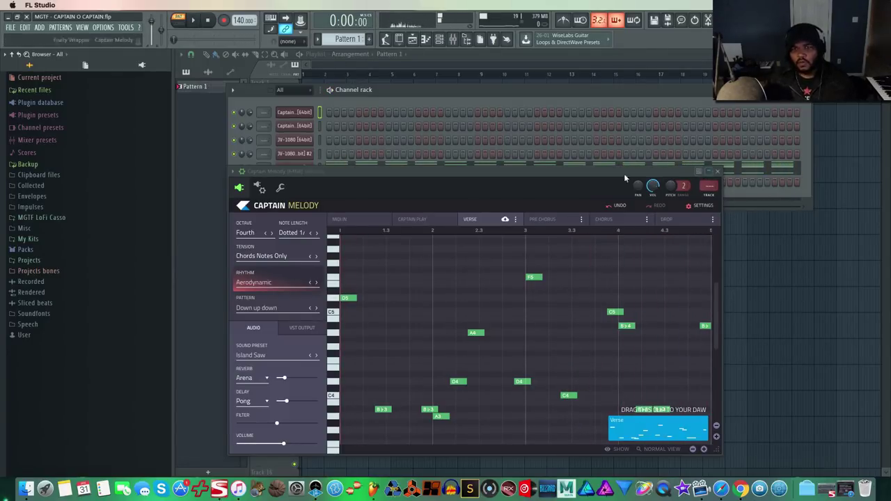
# - Place the Verse melody clip on the JV-1080 #2 channel, close Captain Melody and open that channel's piano roll
pyautogui.moveTo(674, 432); pyautogui.dragTo(293, 156)
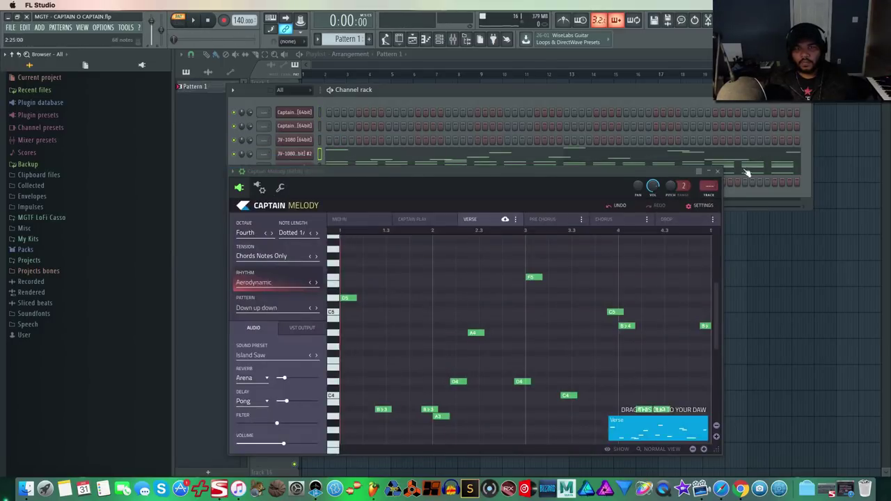
pyautogui.click(718, 171)
pyautogui.click(523, 153)
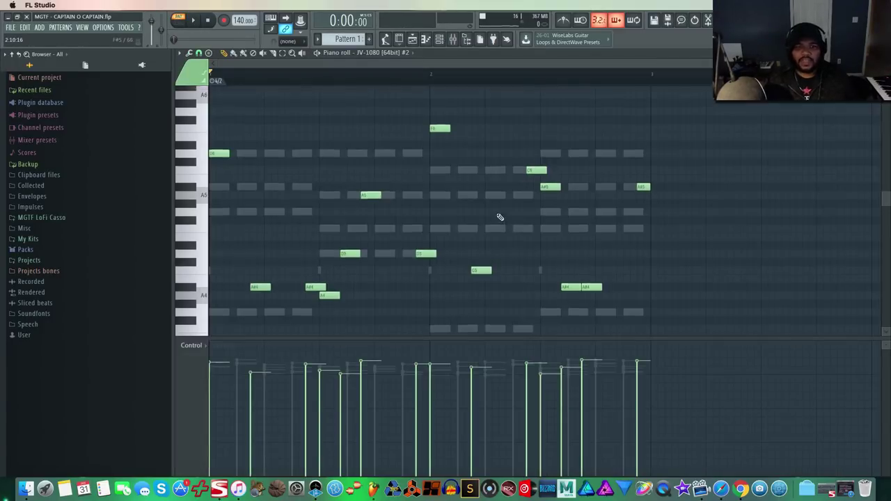
# - Delete the 4/2 time signature marker at the start of the JV-1080 #2 piano roll
pyautogui.scroll(2, 201, 217)
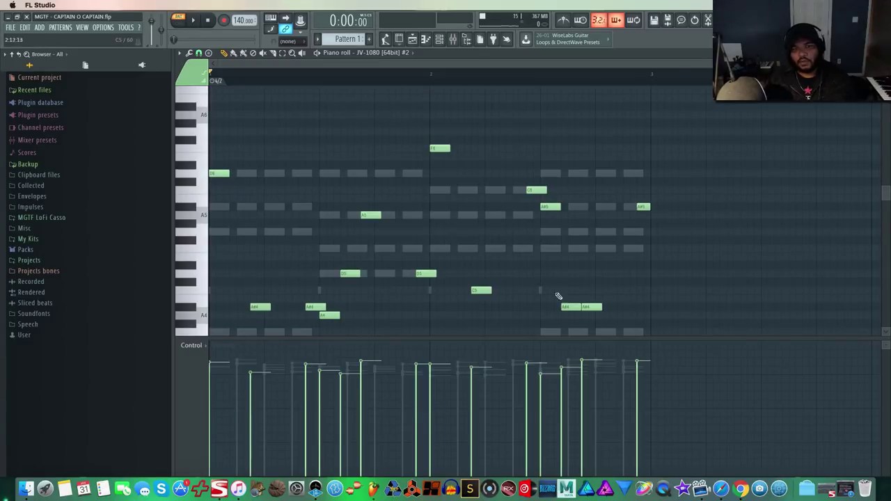
pyautogui.click(220, 81)
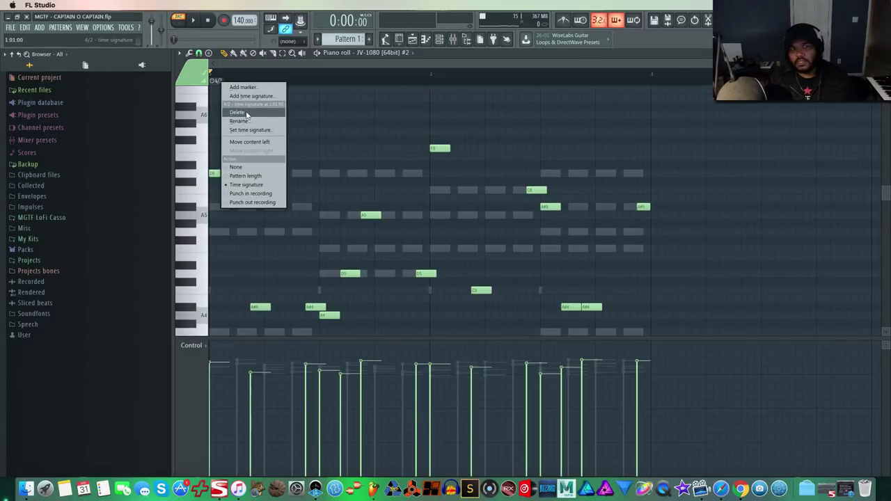
pyautogui.click(249, 114)
# - Set the root note of the piano roll's scale highlighting to G
pyautogui.click(180, 53)
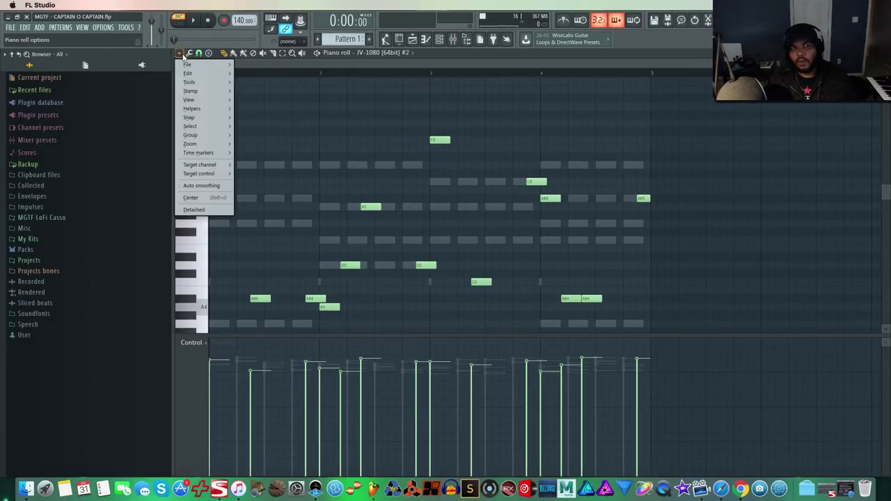
pyautogui.moveTo(206, 113)
pyautogui.moveTo(293, 118)
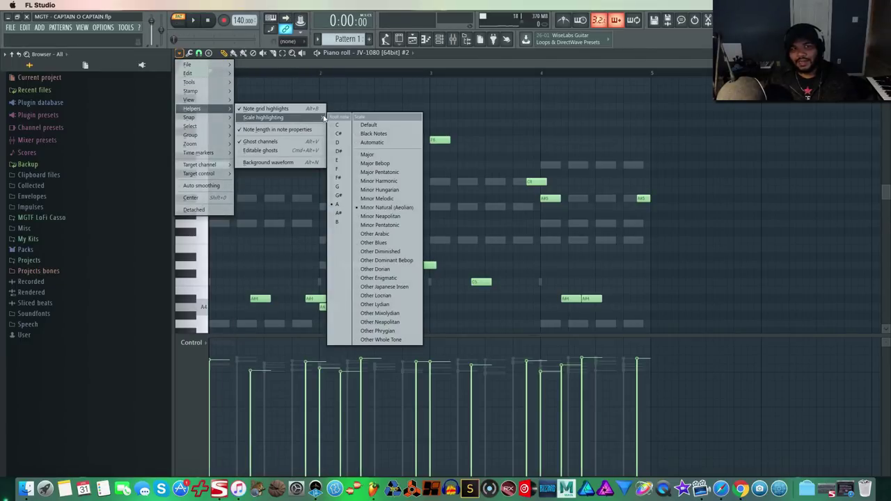
pyautogui.click(339, 186)
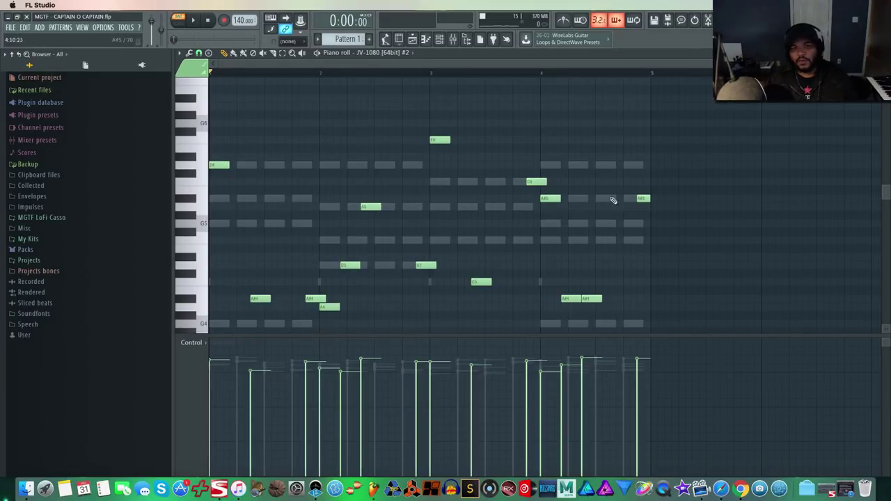
pyautogui.scroll(-3, 636, 280)
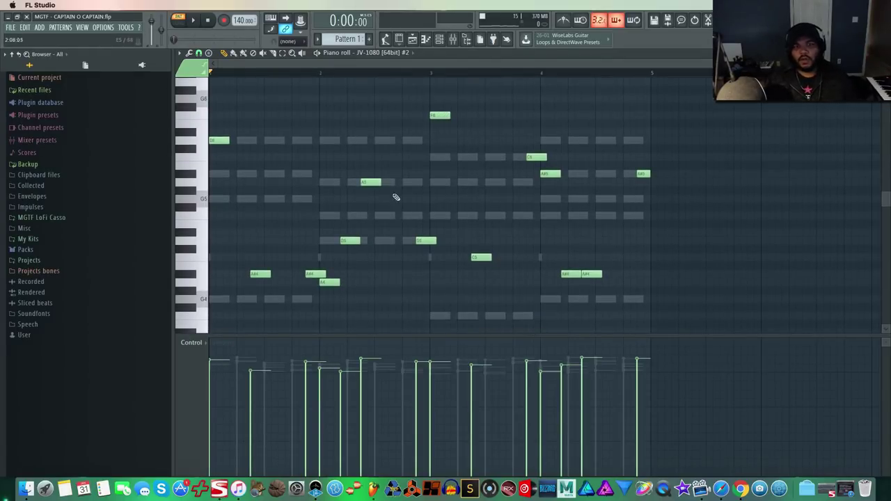
# - Try lowering the F6 note at the start of bar 3 to D#6, listen, and return it to F6
pyautogui.moveTo(444, 113); pyautogui.dragTo(443, 132)
pyautogui.press('space')
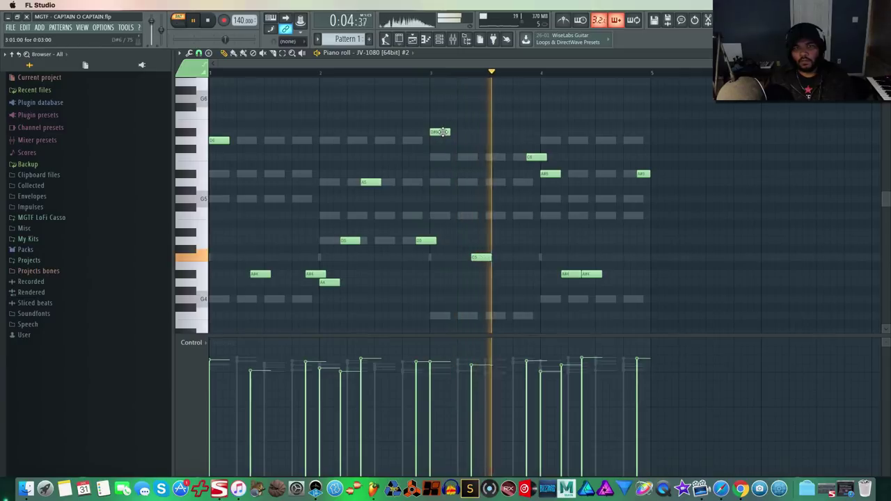
pyautogui.moveTo(440, 131); pyautogui.dragTo(440, 115)
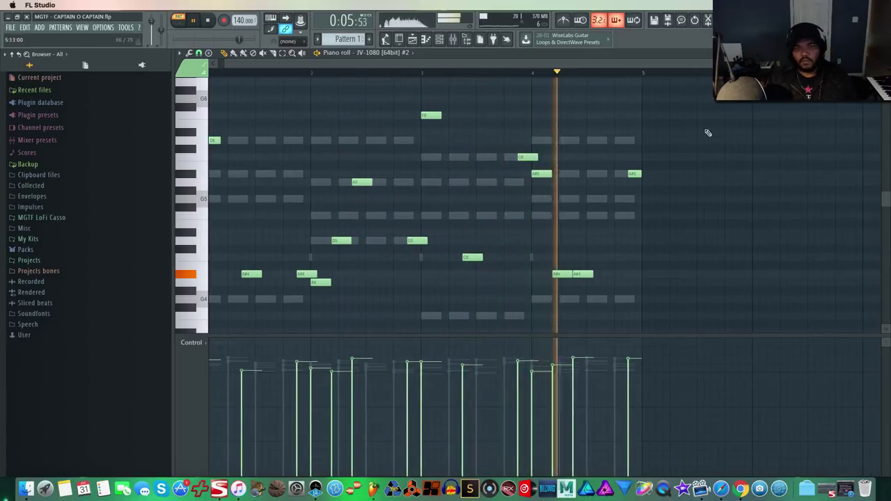
pyautogui.press('space')
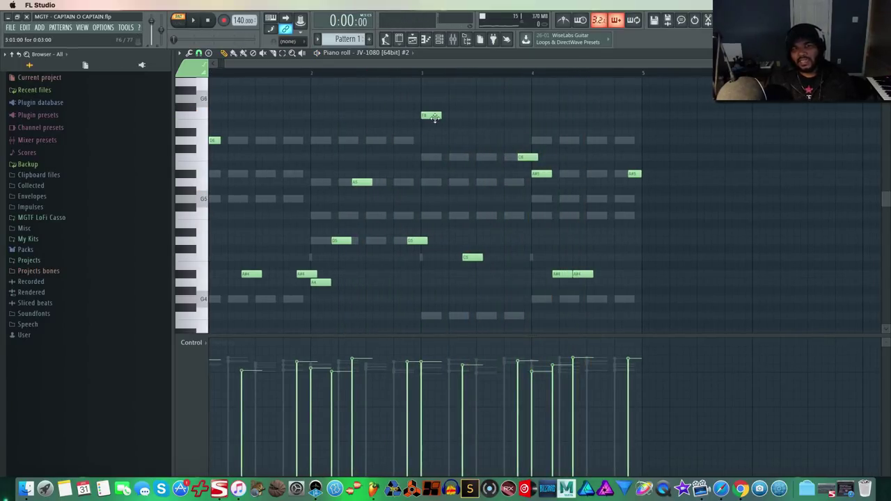
# - Try D#6, C6, A5 and F5 notes under the F6 at the start of bar 3 and delete them again
pyautogui.hscroll(-1, 439, 131)
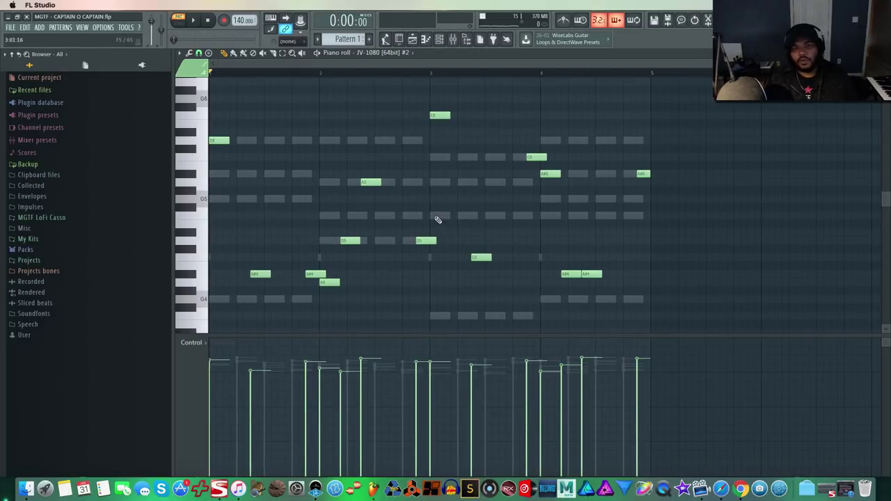
pyautogui.click(428, 130)
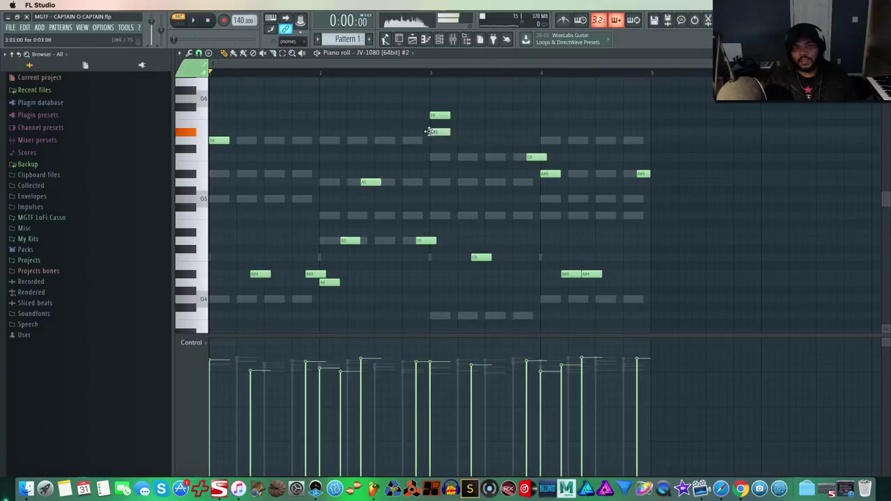
pyautogui.rightClick(439, 131)
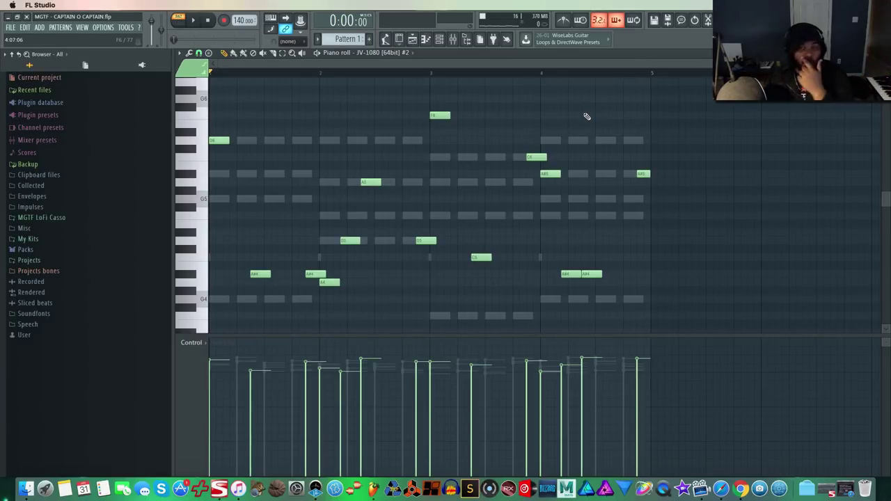
pyautogui.click(440, 215)
pyautogui.click(438, 182)
pyautogui.click(436, 157)
pyautogui.click(439, 133)
pyautogui.rightClick(445, 132)
pyautogui.rightClick(447, 156)
pyautogui.rightClick(446, 182)
pyautogui.rightClick(447, 216)
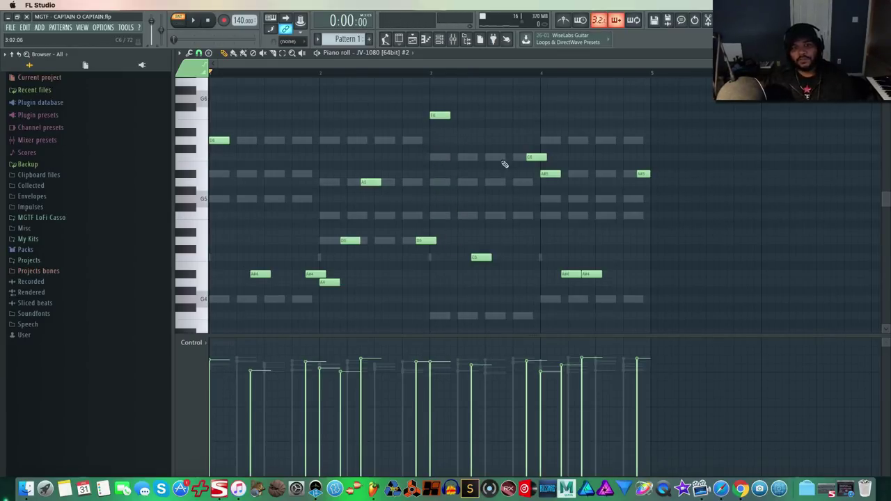
# - Try D6 and D#6 lead-in notes at the end of bar 2, listen, and undo both additions
pyautogui.click(426, 132)
pyautogui.click(419, 141)
pyautogui.press('space')
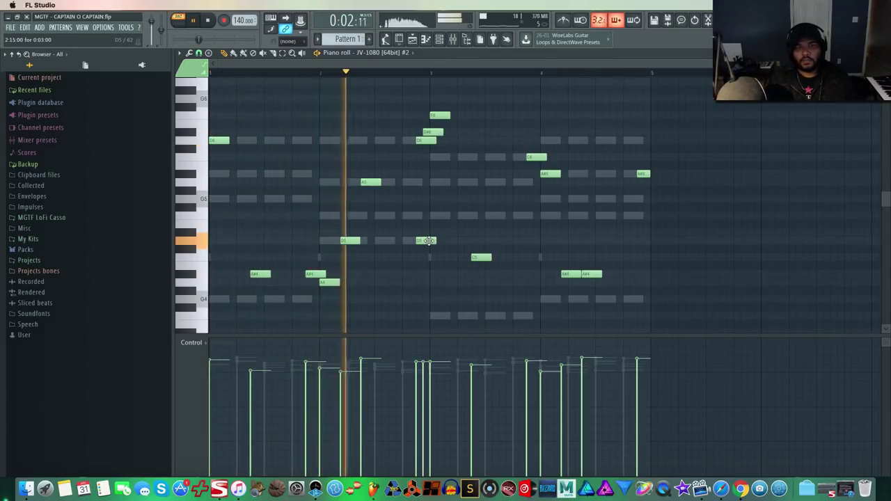
pyautogui.press('super+z')
pyautogui.press('super+z')
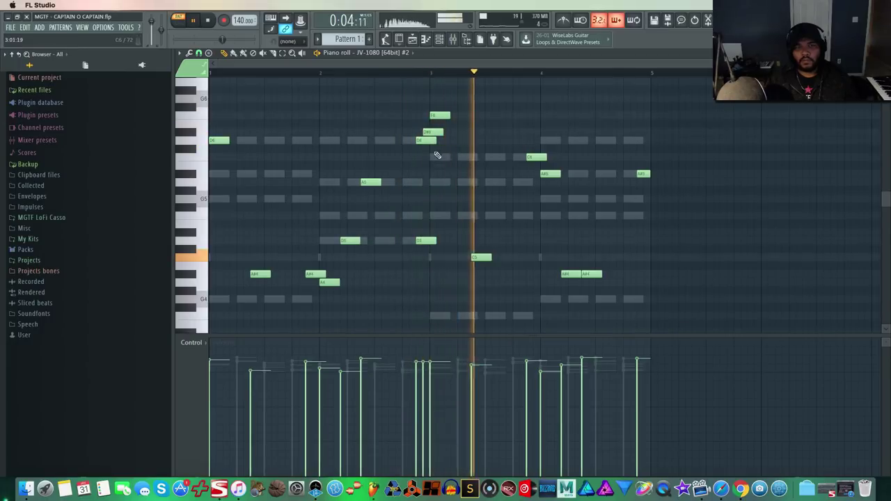
# - During playback, add D#5 late in bar 2 and A5 near the end of bar 4, and lower bar 4's second A#4 note to G4
pyautogui.click(627, 183)
pyautogui.click(406, 232)
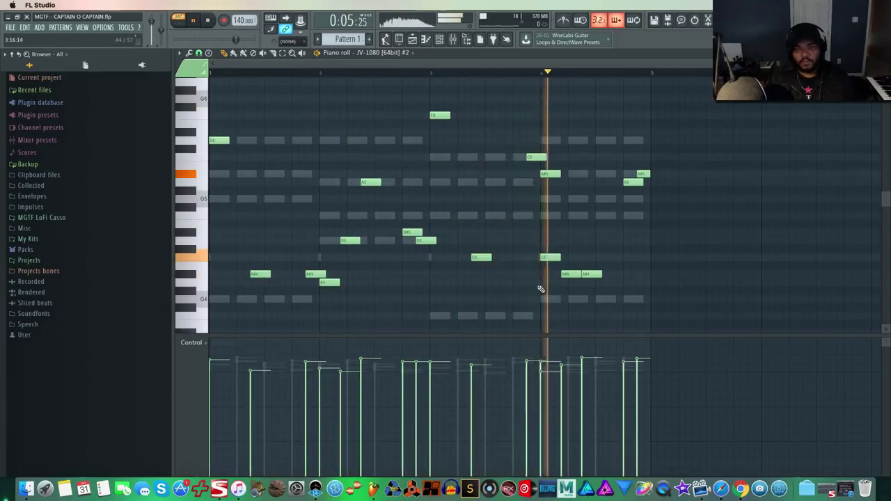
pyautogui.click(549, 257)
pyautogui.moveTo(549, 257); pyautogui.dragTo(588, 300)
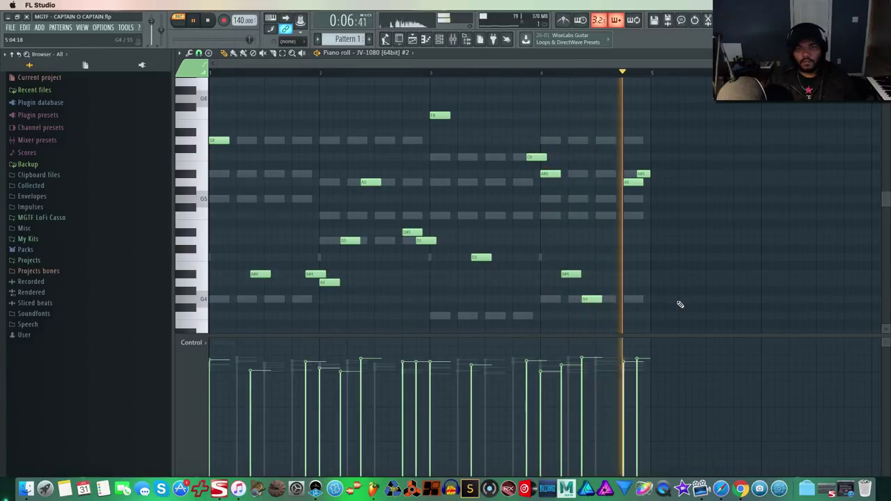
pyautogui.press('space')
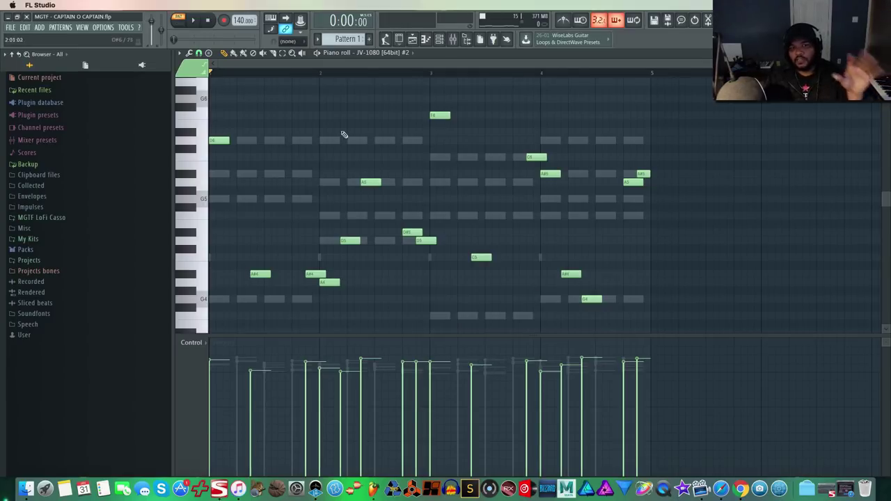
# - Try a G4 note before the first A#4 in bar 1, listen to it, and delete it
pyautogui.click(236, 301)
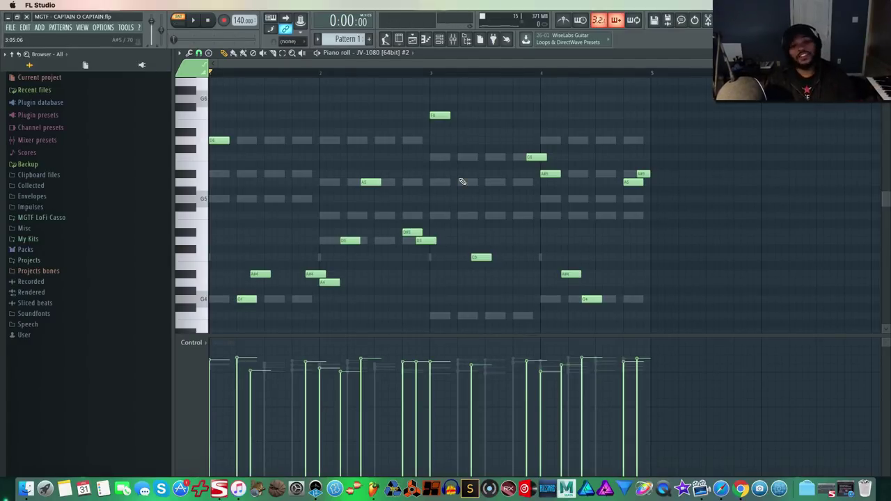
pyautogui.press('space')
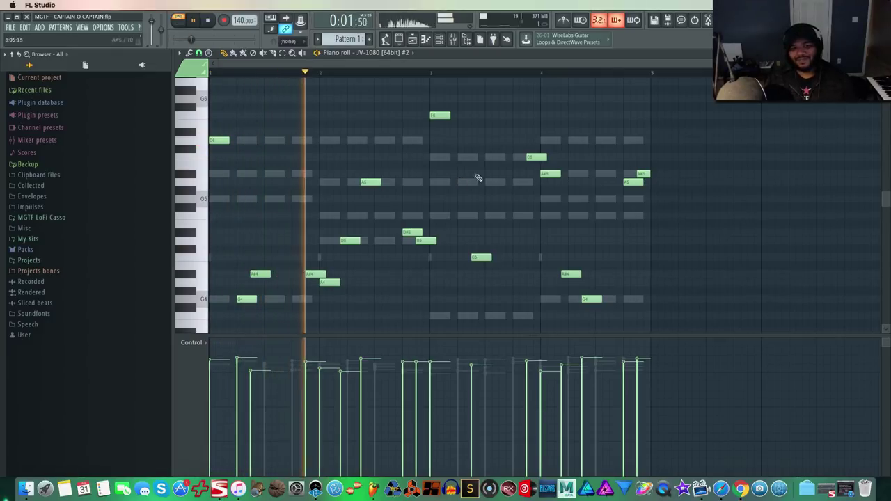
pyautogui.rightClick(254, 299)
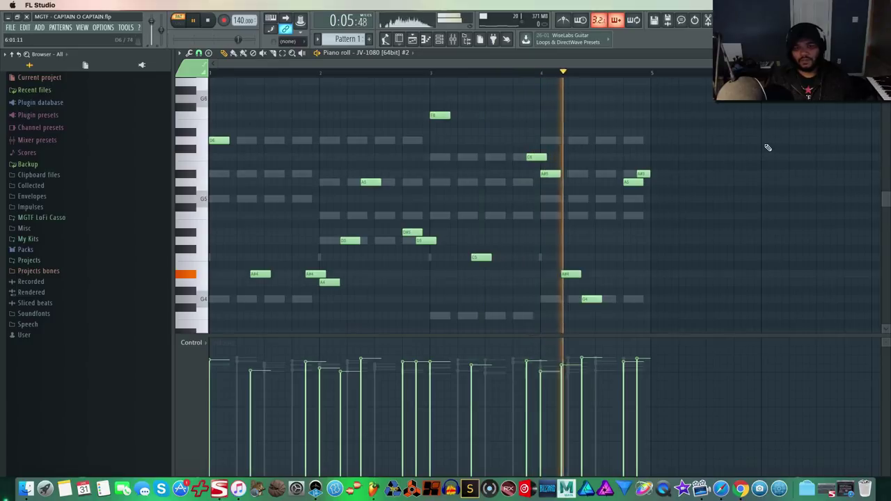
# - Open the synth on the JV-1080 #2 channel and load the Belly Lead patch from the Soft Lead category
pyautogui.press('F7')
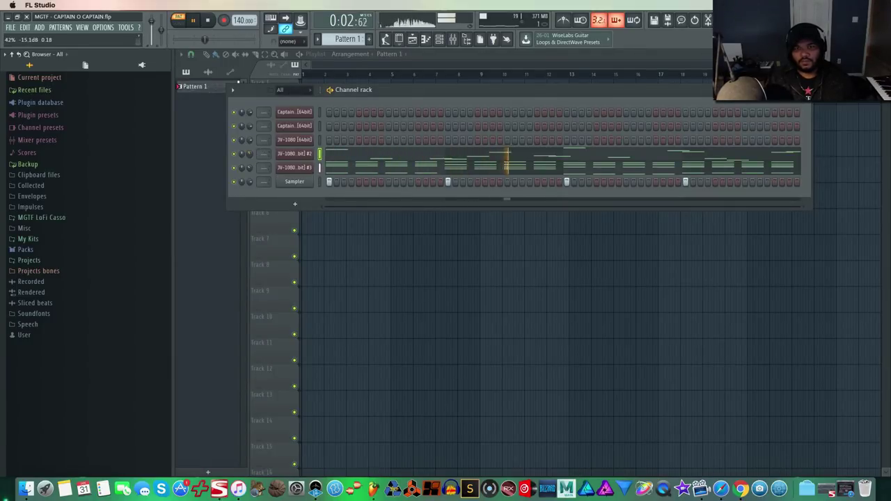
pyautogui.click(286, 154)
pyautogui.press('space')
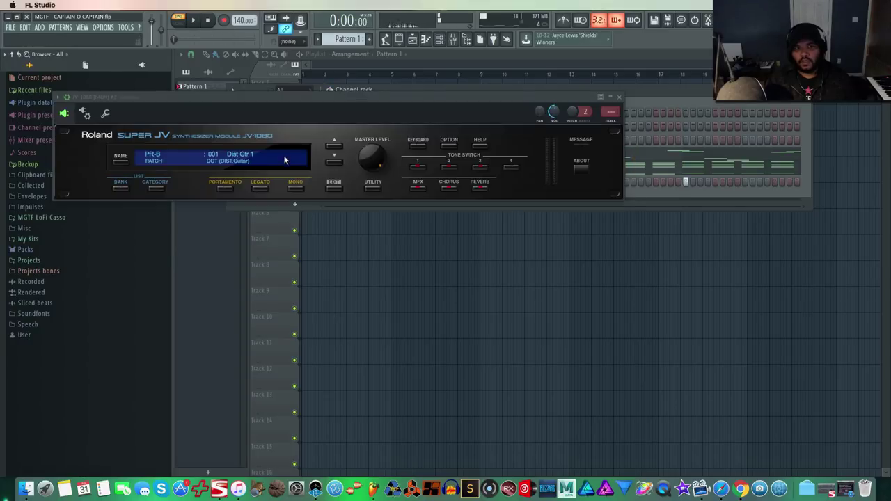
pyautogui.click(155, 188)
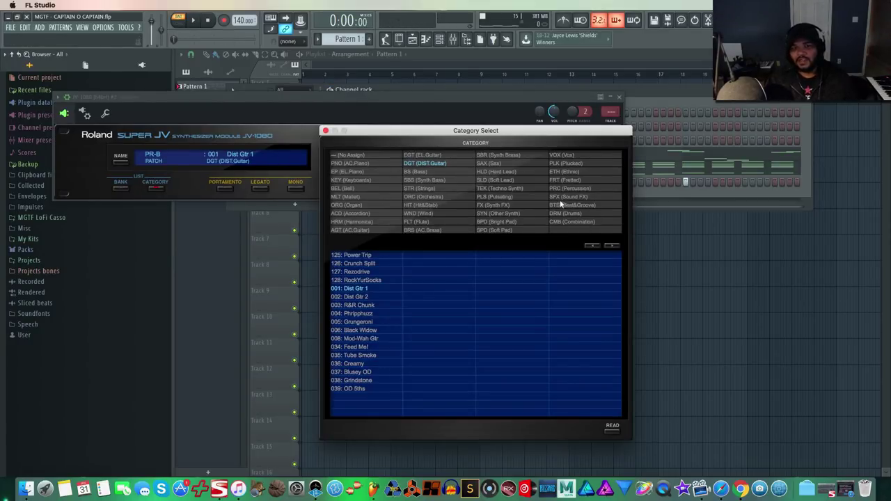
pyautogui.click(513, 179)
pyautogui.click(375, 279)
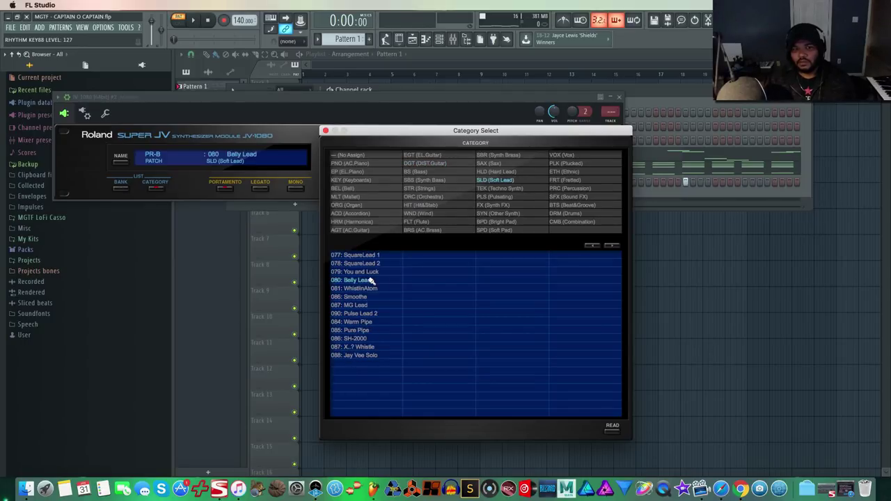
pyautogui.click(325, 131)
# - Listen to the pattern with the Belly Lead patch and look through the synth's PR-B bank patch list
pyautogui.press('space')
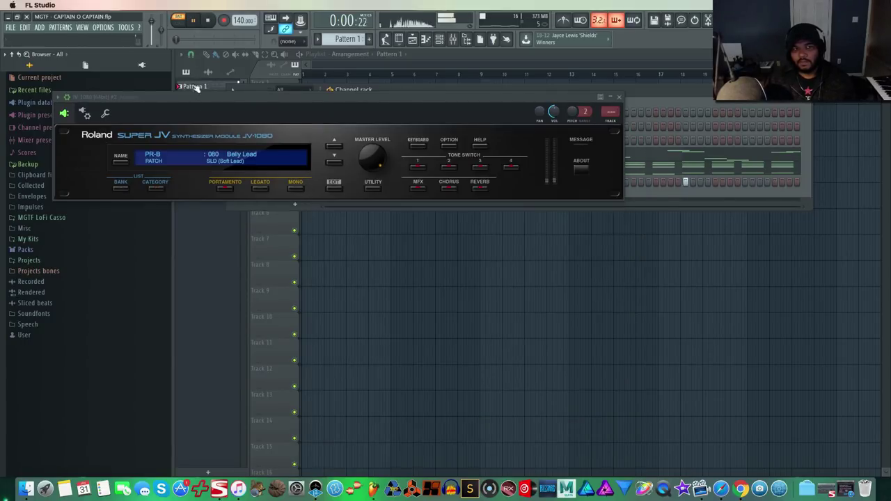
pyautogui.moveTo(346, 97); pyautogui.dragTo(479, 245)
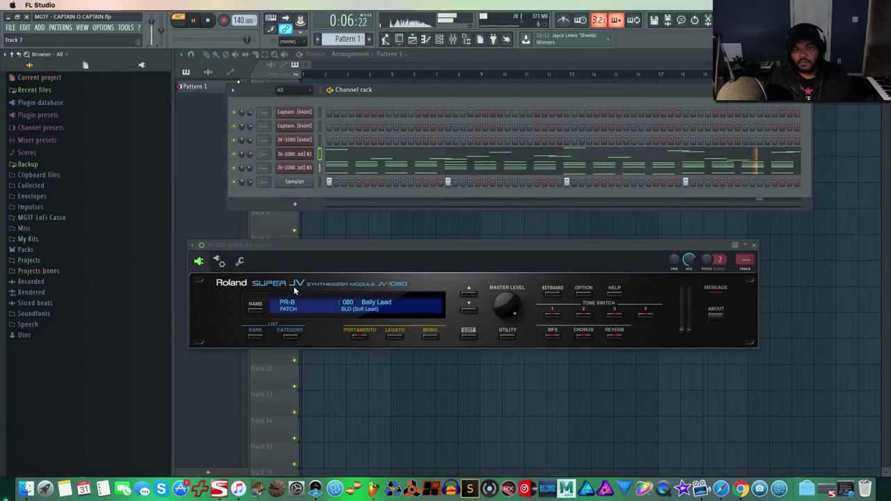
pyautogui.click(257, 337)
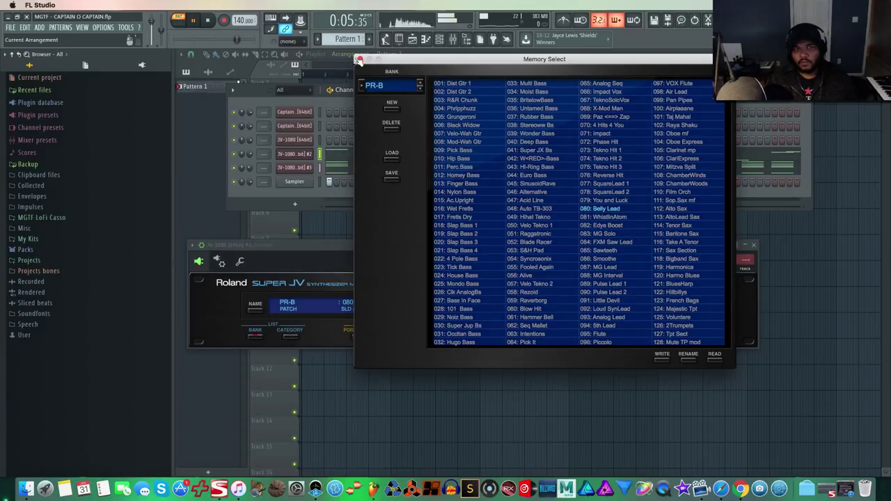
pyautogui.click(360, 59)
# - Stop playback and save the current project
pyautogui.press('space')
pyautogui.click(11, 28)
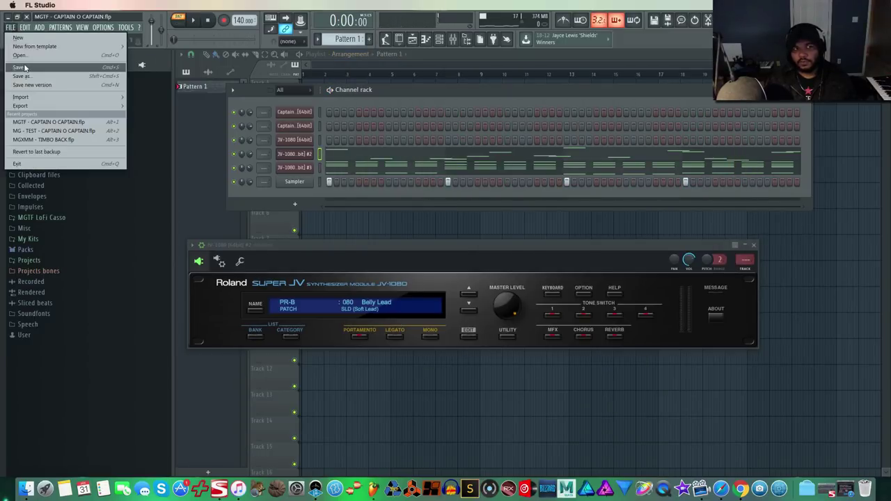
pyautogui.click(28, 66)
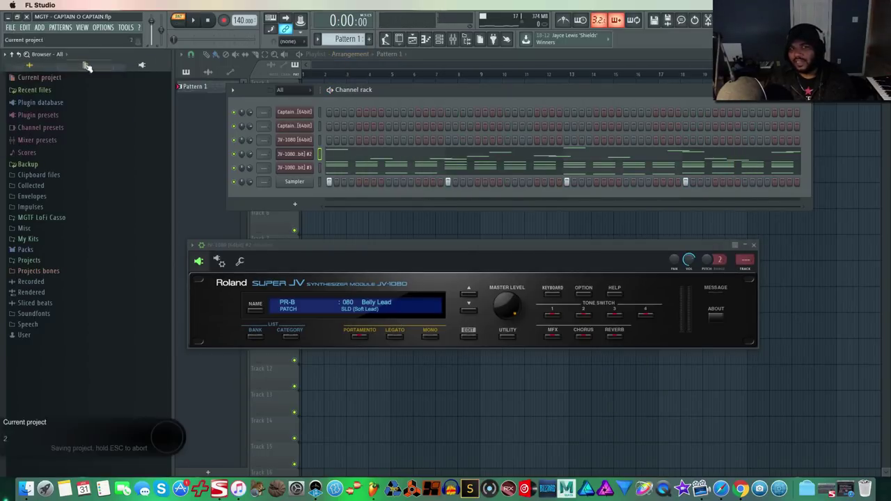
# - During playback, load the Warm Pipe patch from the Soft Lead category on JV-1080 #2, and close the synth
pyautogui.click(197, 22)
pyautogui.click(290, 332)
pyautogui.click(368, 322)
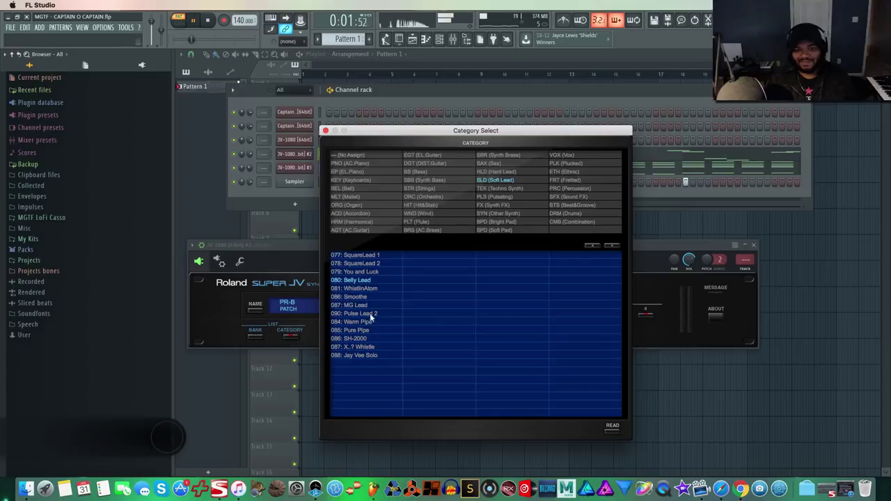
pyautogui.click(371, 323)
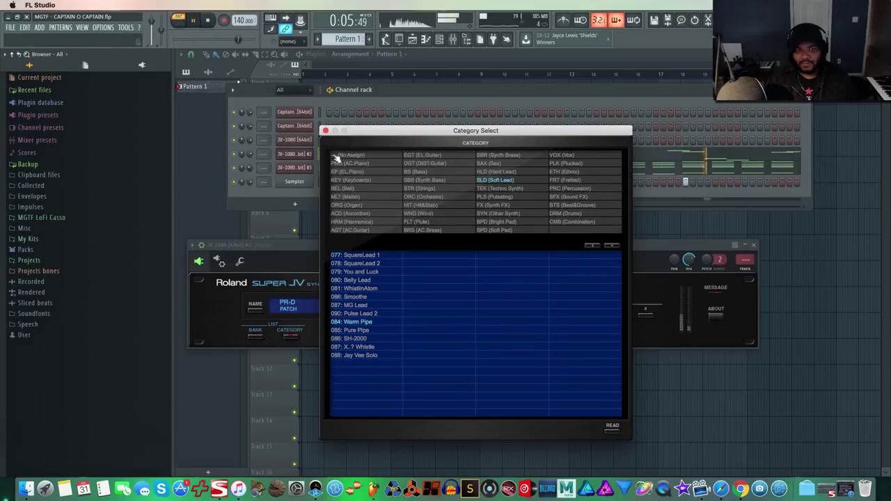
pyautogui.click(327, 130)
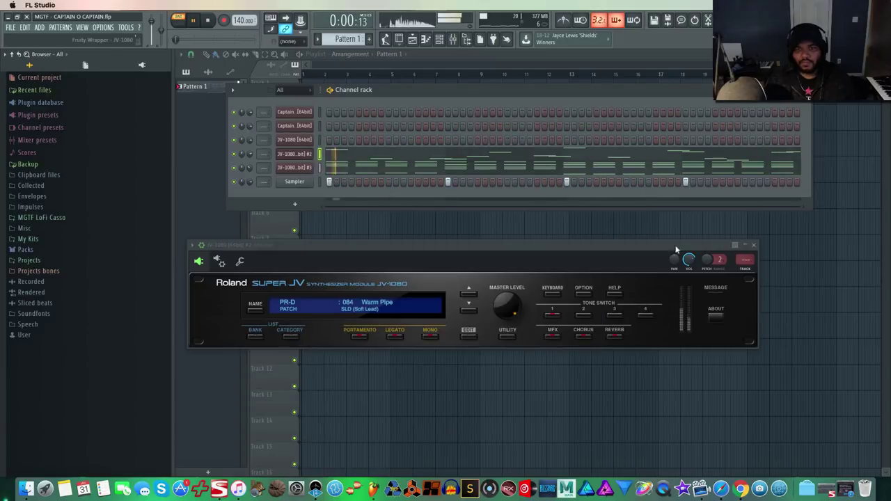
pyautogui.click(753, 245)
pyautogui.press('space')
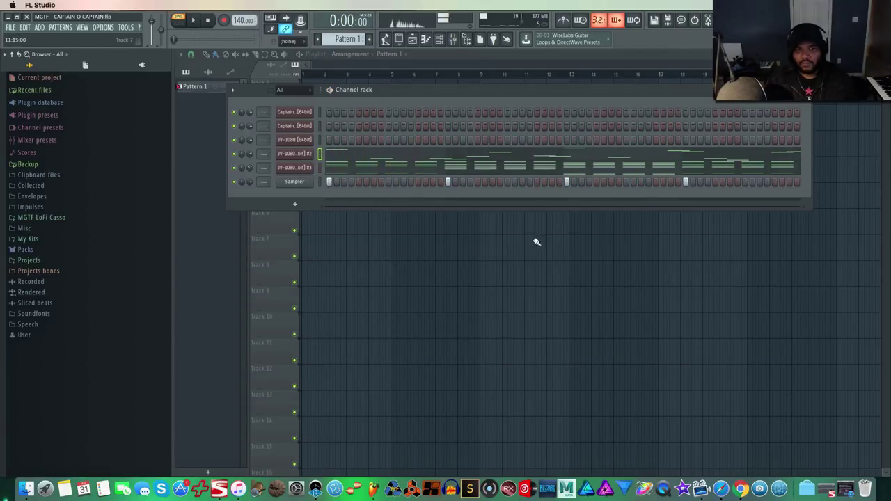
# - Insert a Captain Deep channel into the channel rack and connect it to Captain Chords
pyautogui.rightClick(282, 165)
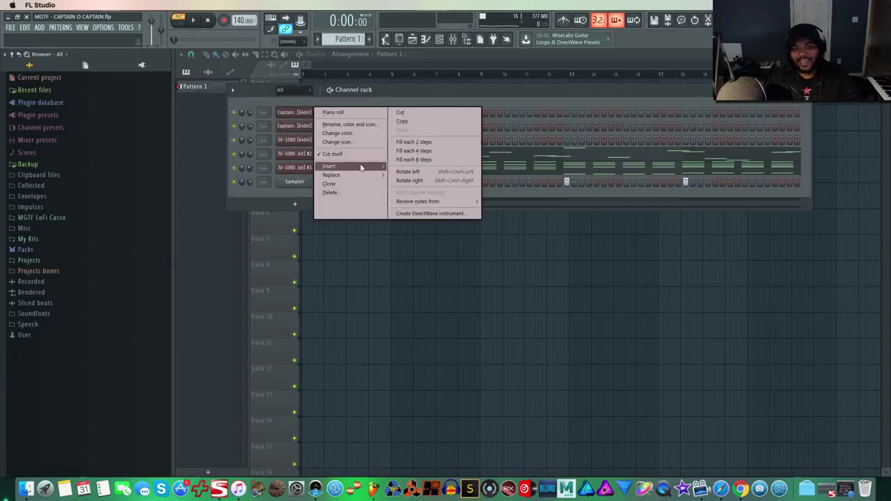
pyautogui.moveTo(364, 167)
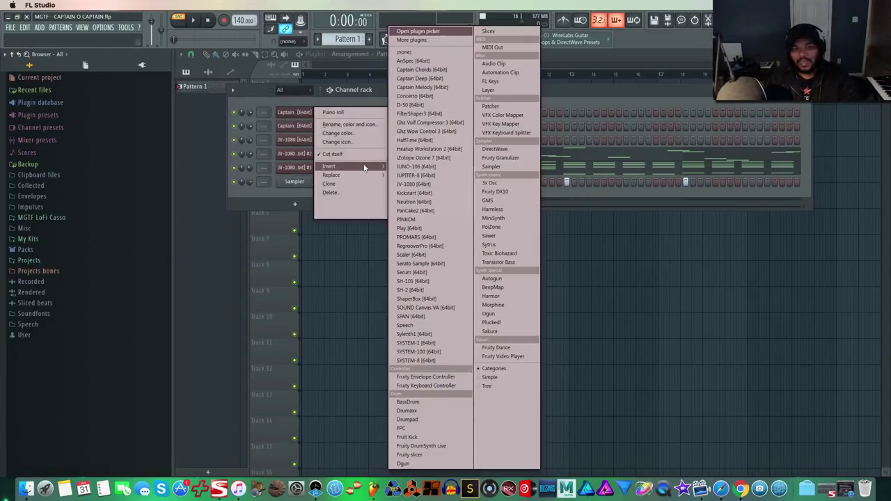
pyautogui.click(443, 80)
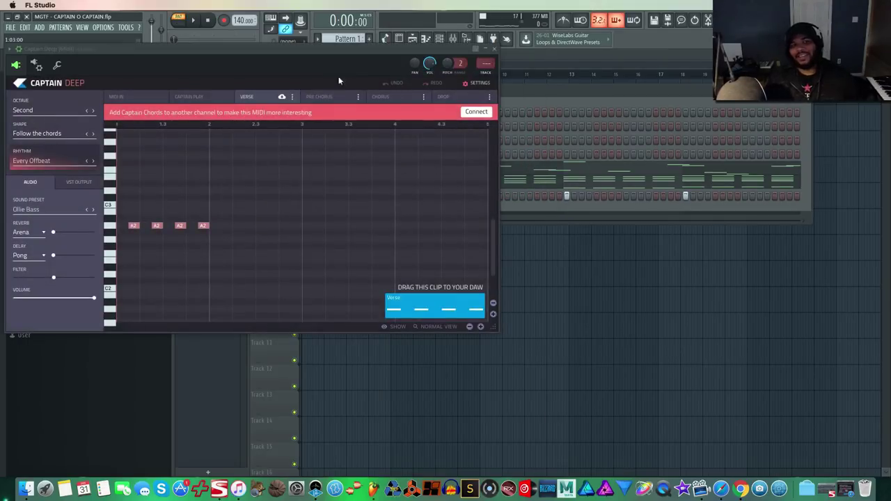
pyautogui.moveTo(359, 59); pyautogui.dragTo(582, 168)
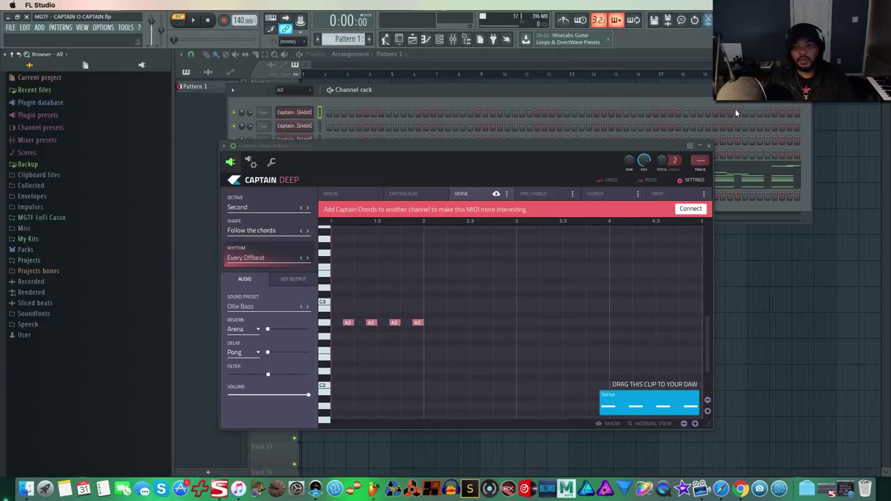
pyautogui.click(692, 209)
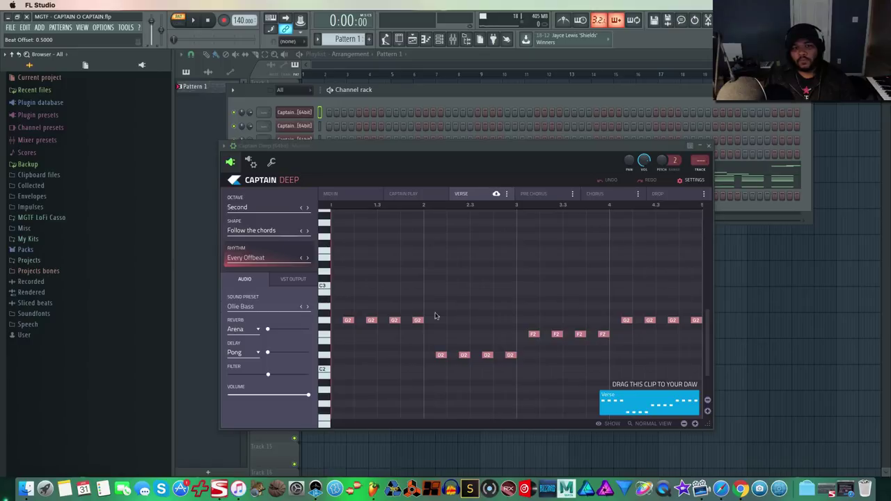
# - Try the Congratul808 bass preset in Captain Deep and listen to it with the pattern
pyautogui.click(252, 307)
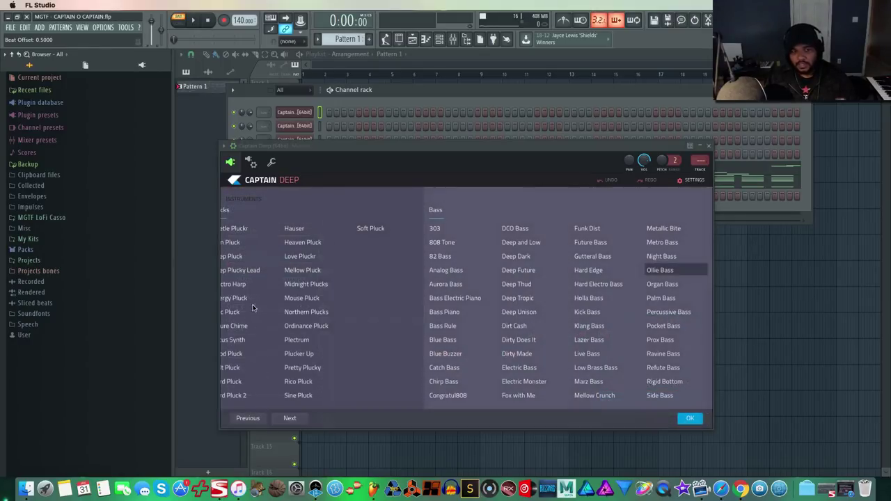
pyautogui.click(690, 419)
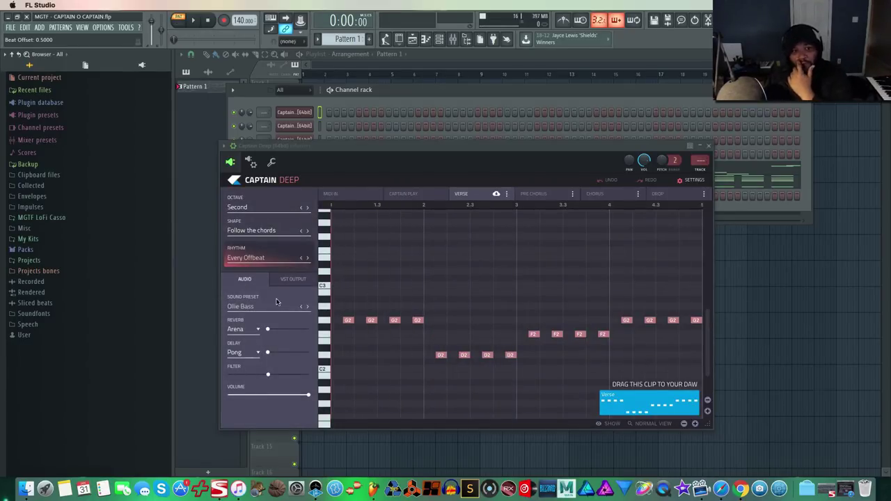
pyautogui.click(253, 310)
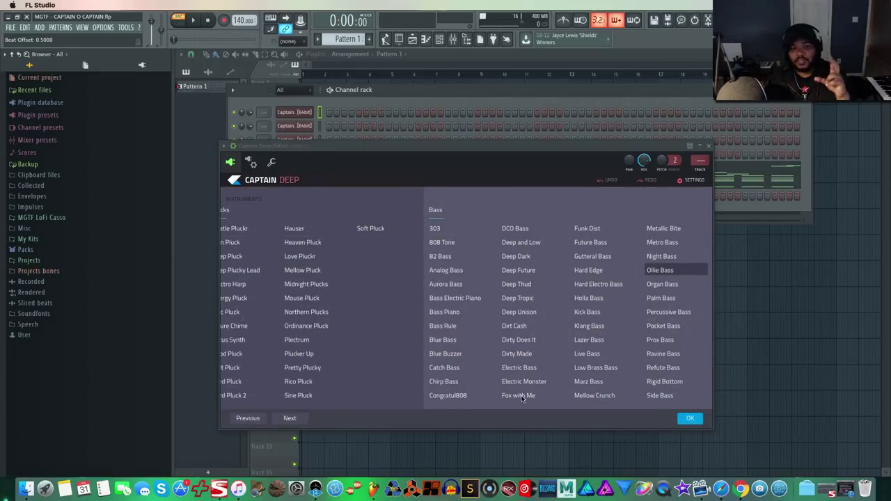
pyautogui.click(460, 397)
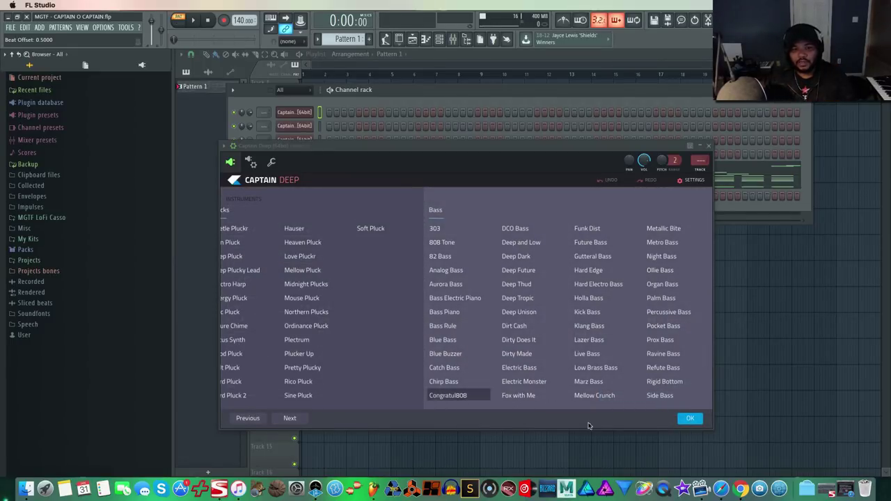
pyautogui.click(689, 418)
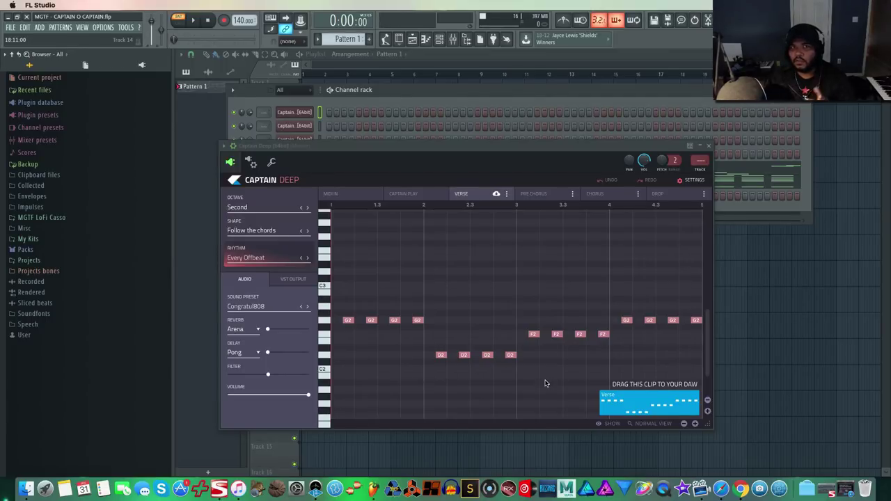
pyautogui.press('space')
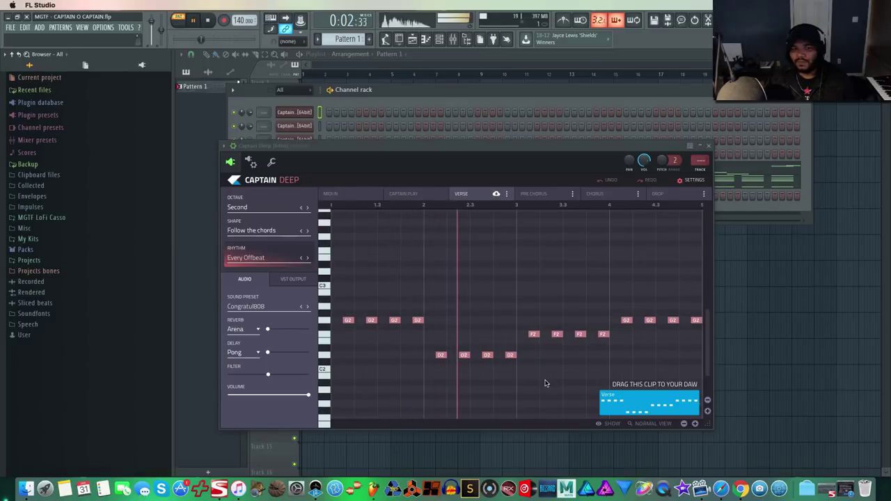
pyautogui.press('space')
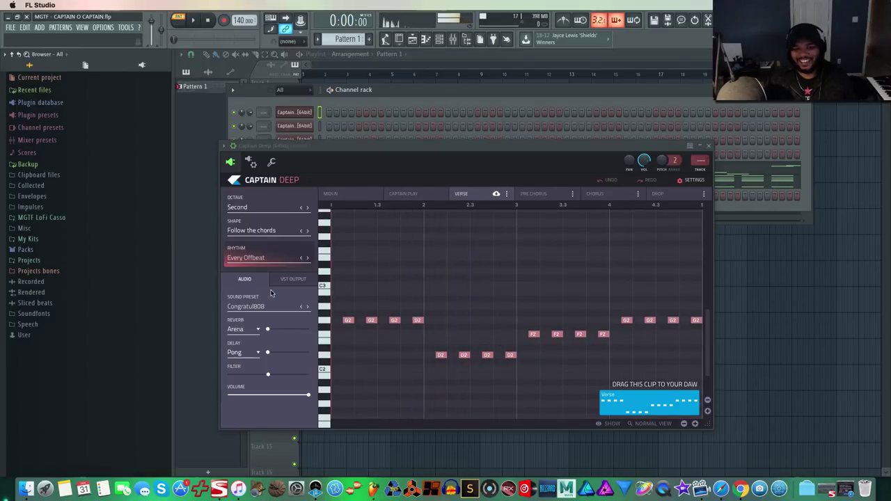
# - Set Captain Deep's sound preset to Pocket Bass and listen to it with the pattern
pyautogui.click(248, 307)
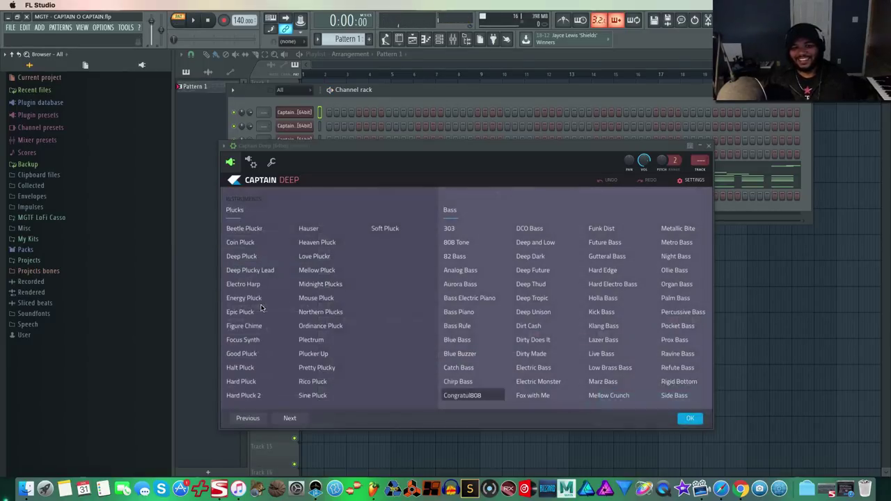
pyautogui.click(679, 326)
pyautogui.click(690, 418)
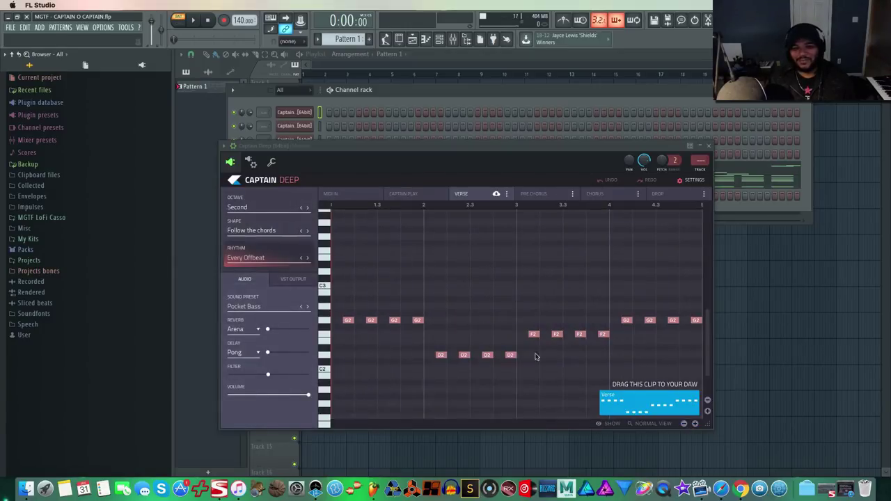
pyautogui.press('space')
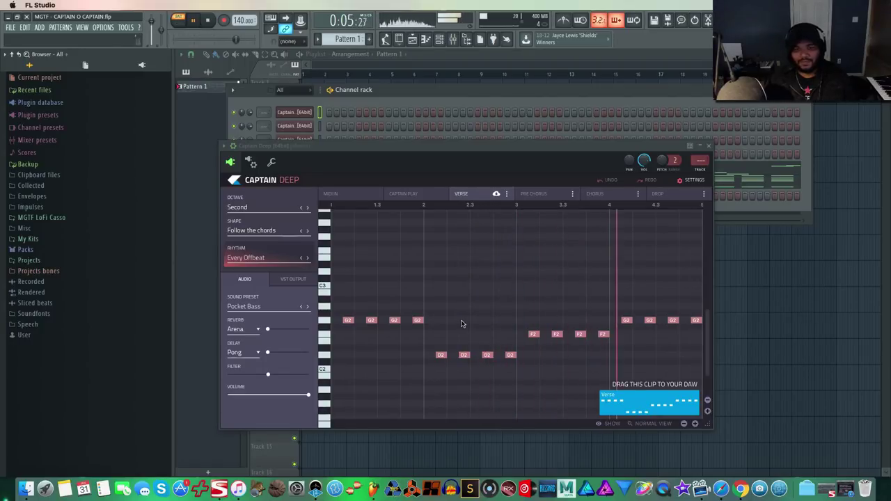
pyautogui.press('space')
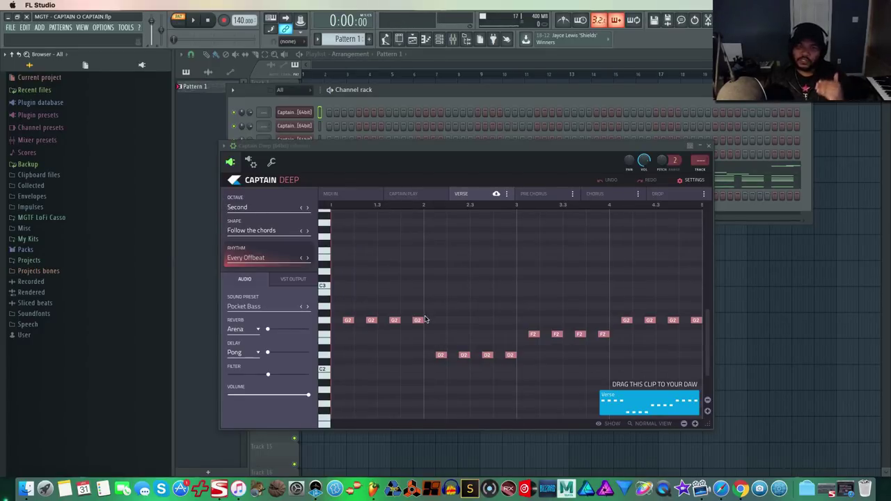
# - Keep the bassline shape on Follow the chords, set its rhythm to On Chord Change, and listen to the pattern
pyautogui.click(265, 227)
pyautogui.click(271, 233)
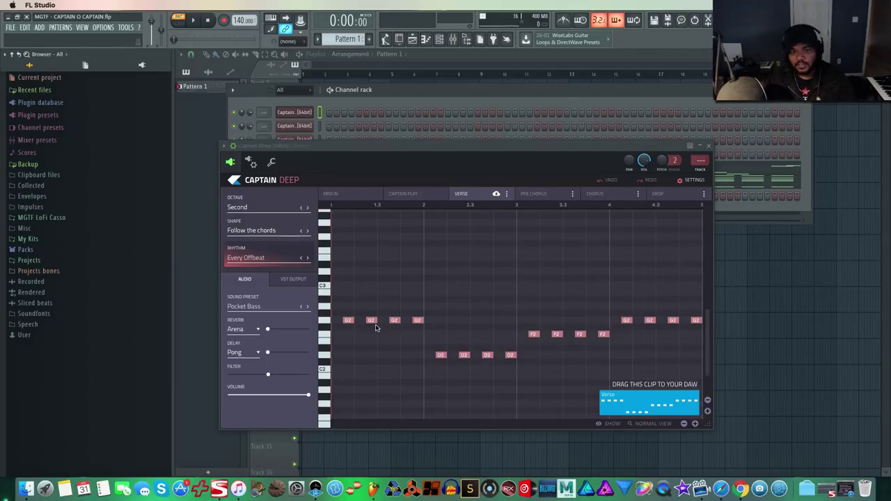
pyautogui.moveTo(568, 146); pyautogui.dragTo(561, 193)
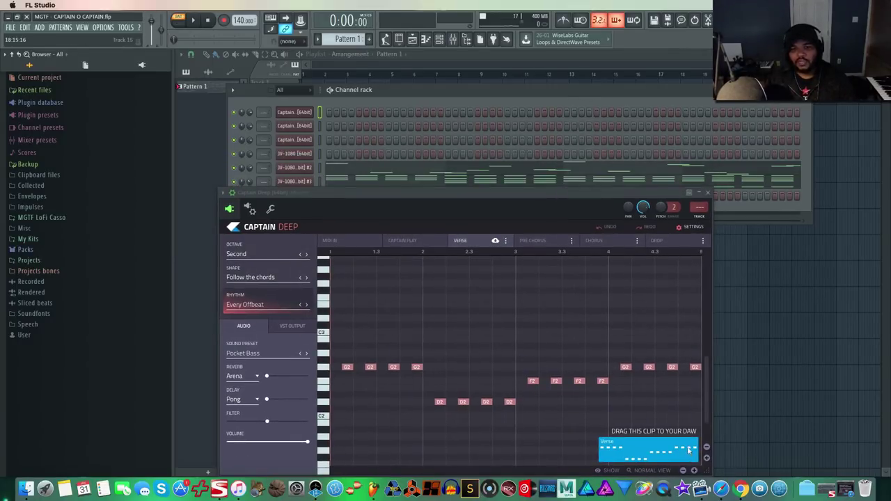
pyautogui.moveTo(412, 192); pyautogui.dragTo(434, 129)
pyautogui.click(325, 242)
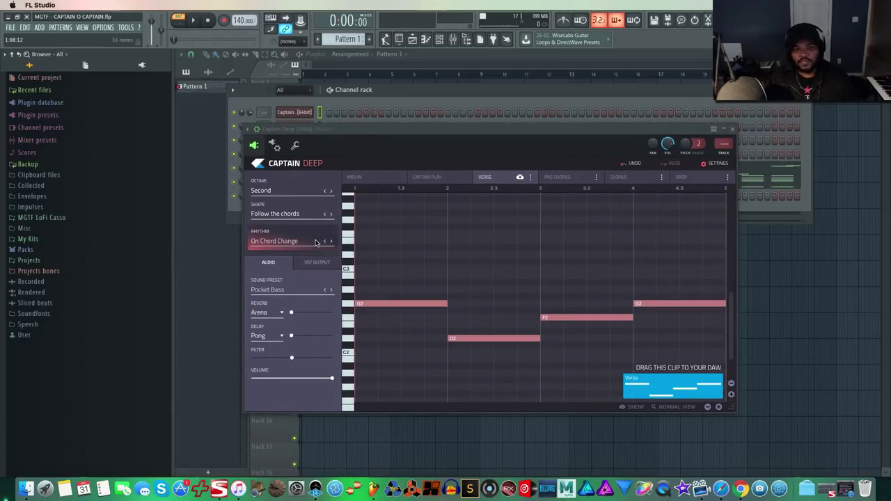
pyautogui.press('space')
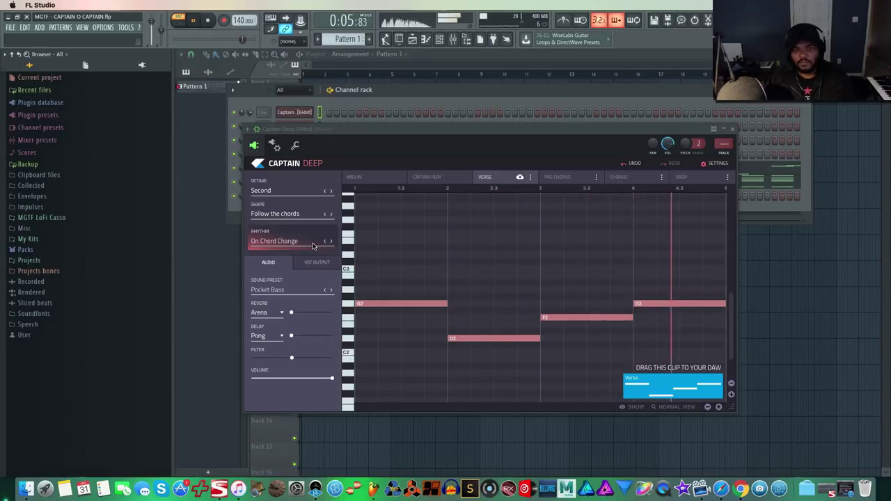
pyautogui.press('space')
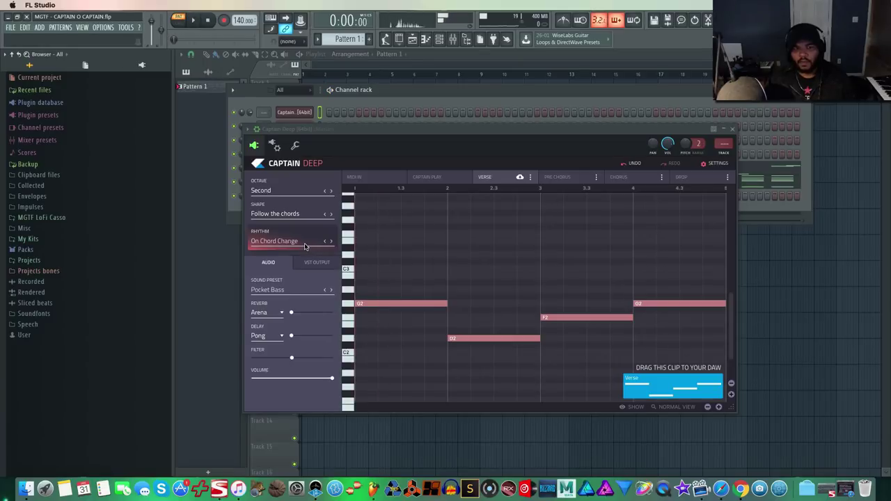
# - Try the Opposite movement shape for the bassline, listen to it, and return the shape to Follow the chords
pyautogui.click(294, 215)
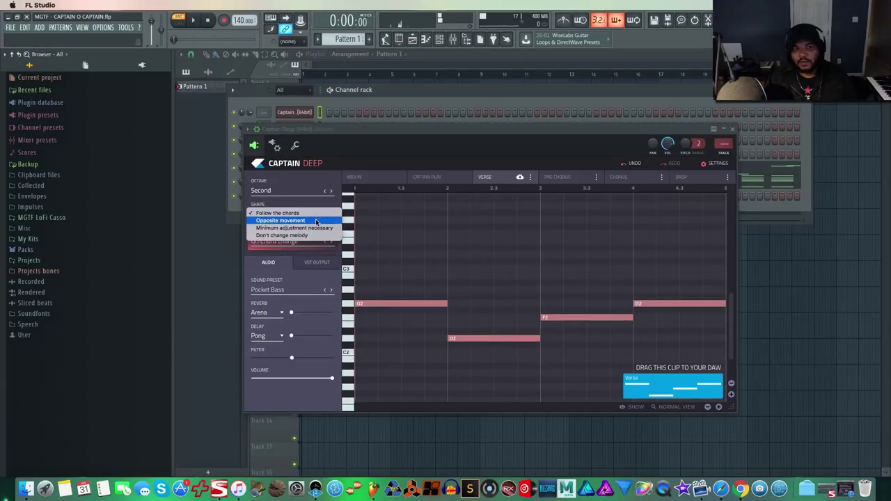
pyautogui.click(310, 220)
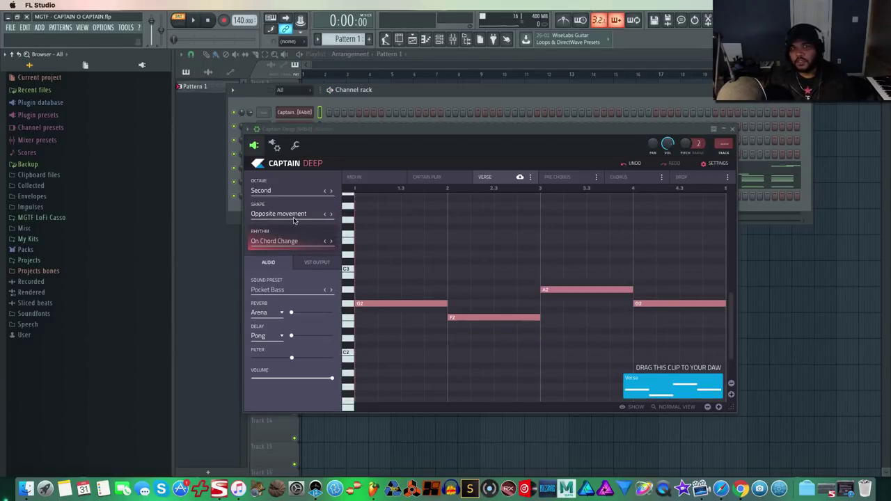
pyautogui.press('space')
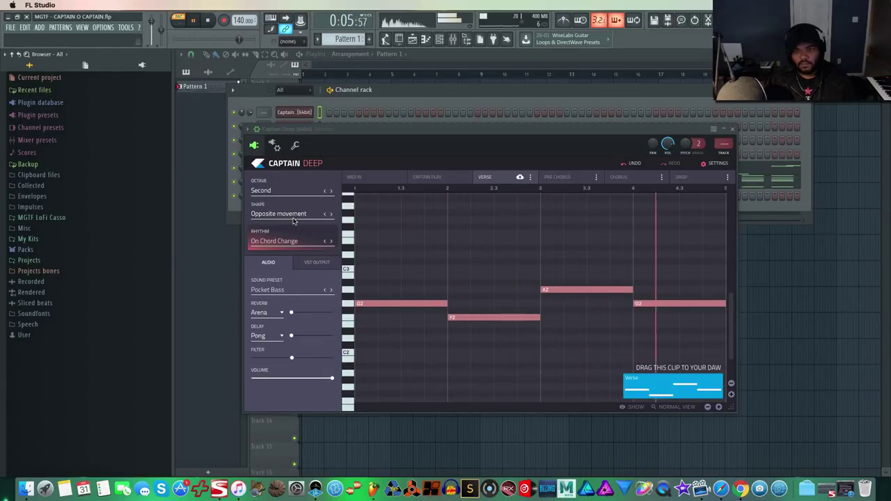
pyautogui.press('space')
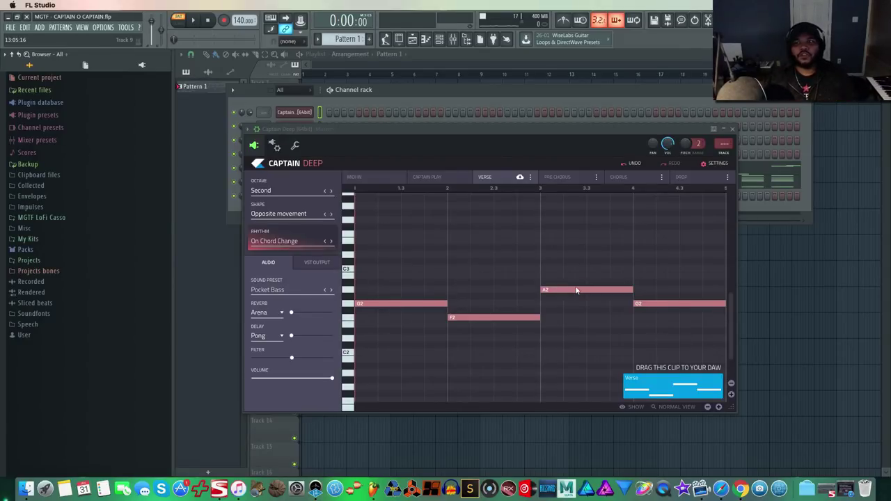
pyautogui.click(326, 216)
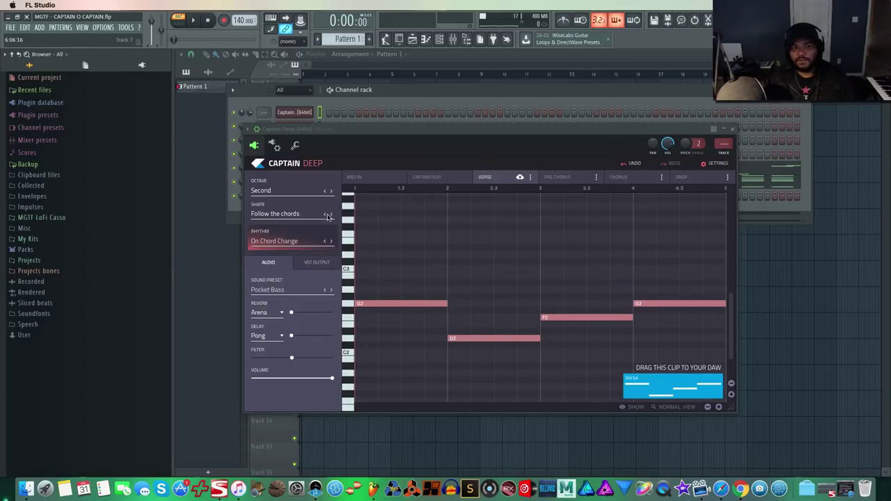
# - Try the Minimum adjustment necessary shape for the bassline and listen to it with the pattern
pyautogui.click(331, 215)
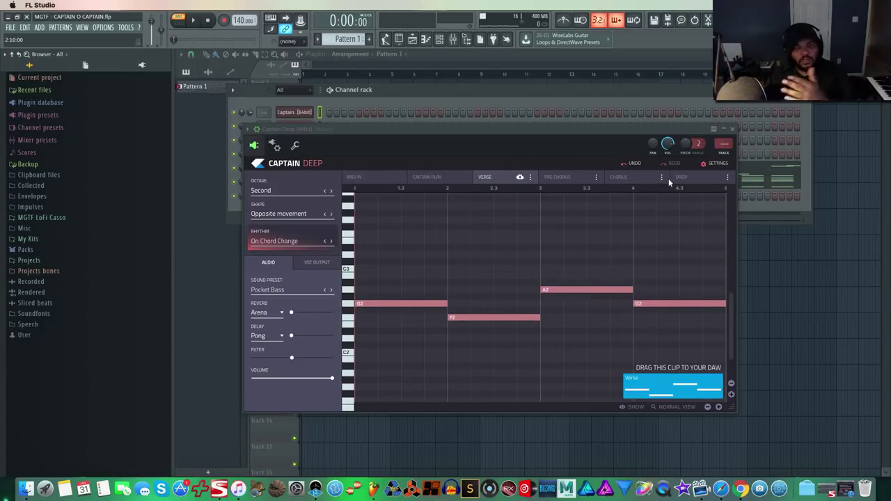
pyautogui.click(331, 214)
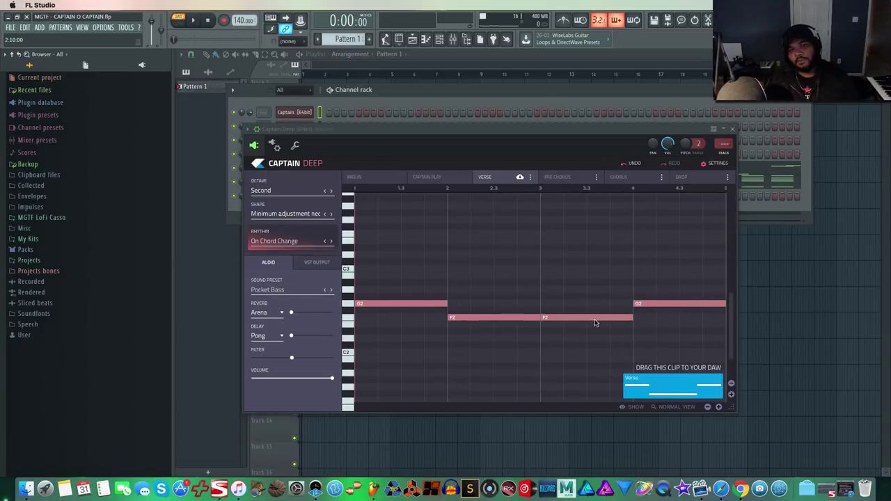
pyautogui.press('space')
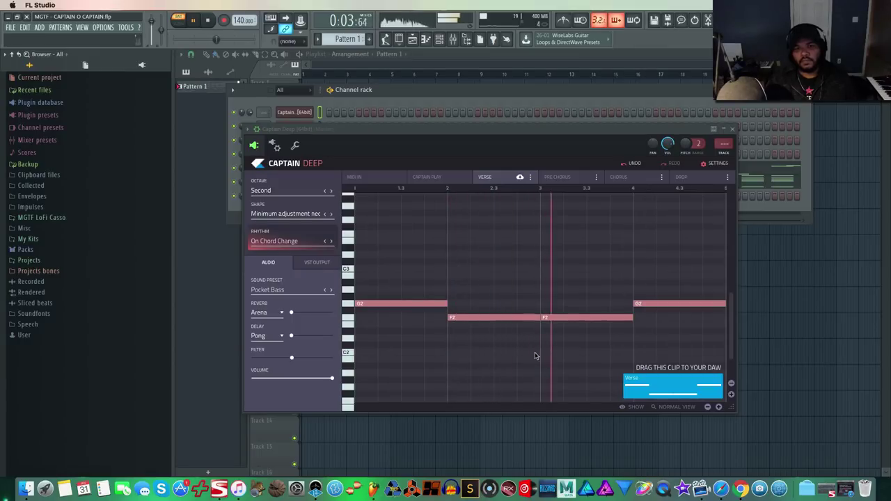
pyautogui.press('space')
# - Try the Don't change melody shape, listen to it with the pattern, and return the shape to Minimum adjustment necessary
pyautogui.click(329, 215)
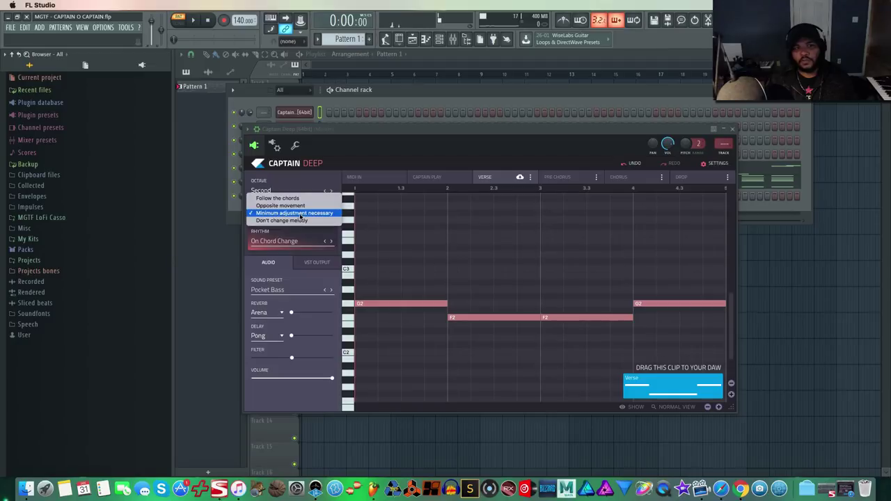
pyautogui.click(298, 221)
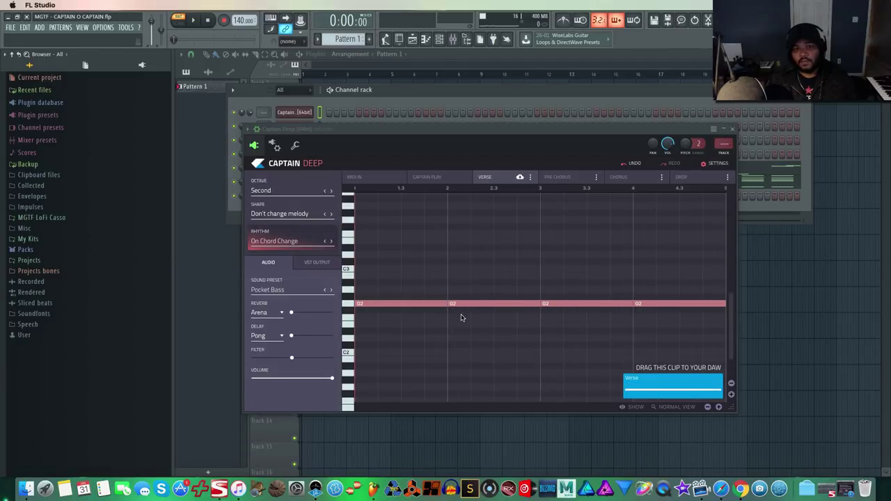
pyautogui.press('space')
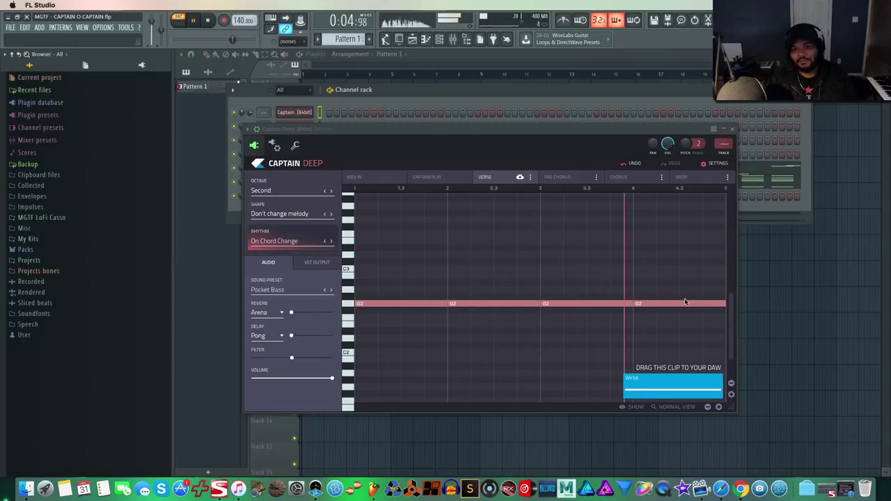
pyautogui.press('space')
pyautogui.click(282, 215)
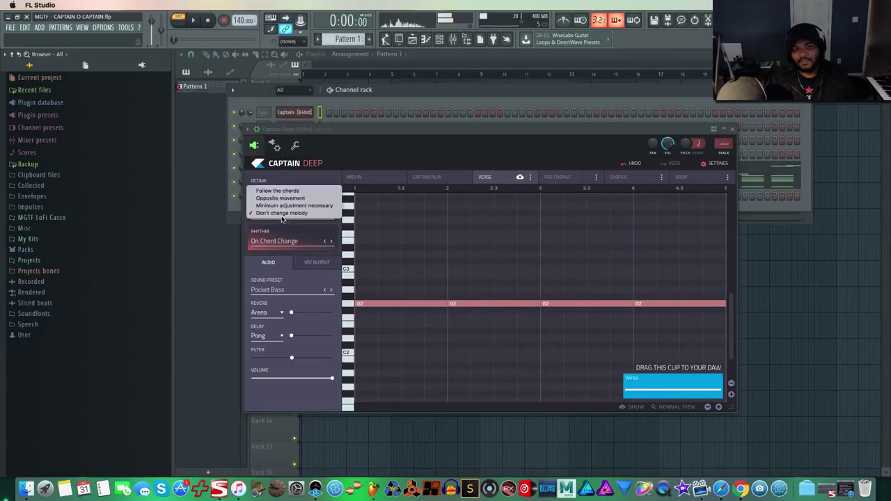
pyautogui.click(324, 207)
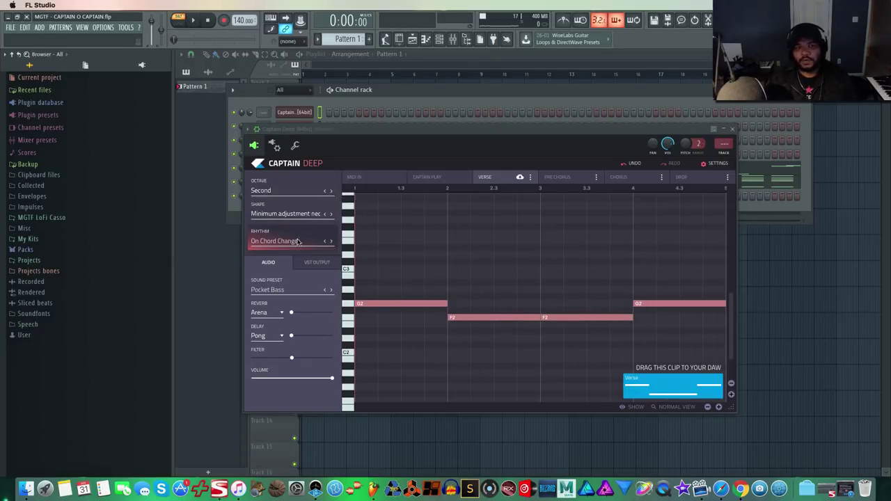
# - With the pattern playing, try the On Every Beat and Machine rhythms for the bassline
pyautogui.click(331, 241)
pyautogui.press('space')
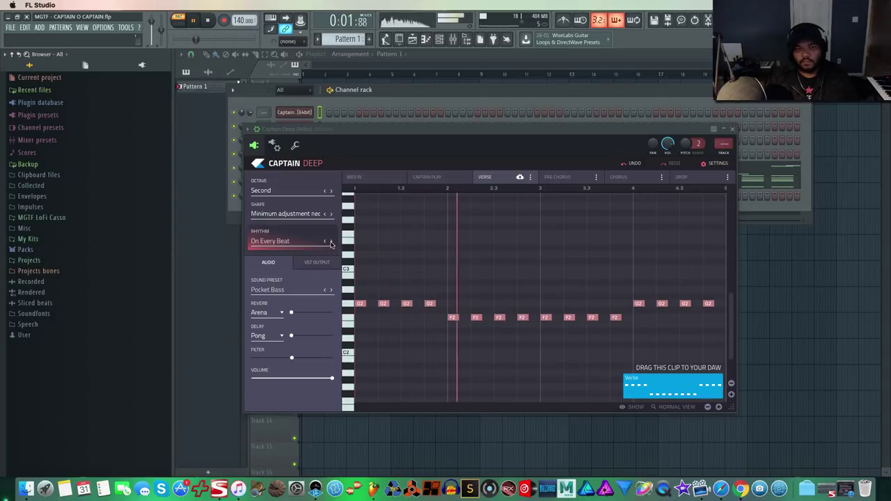
pyautogui.click(330, 243)
pyautogui.click(306, 242)
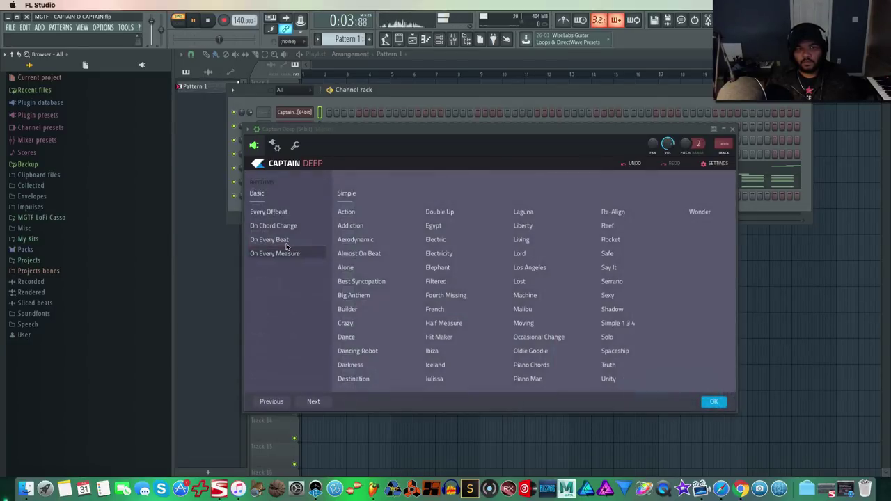
pyautogui.click(534, 297)
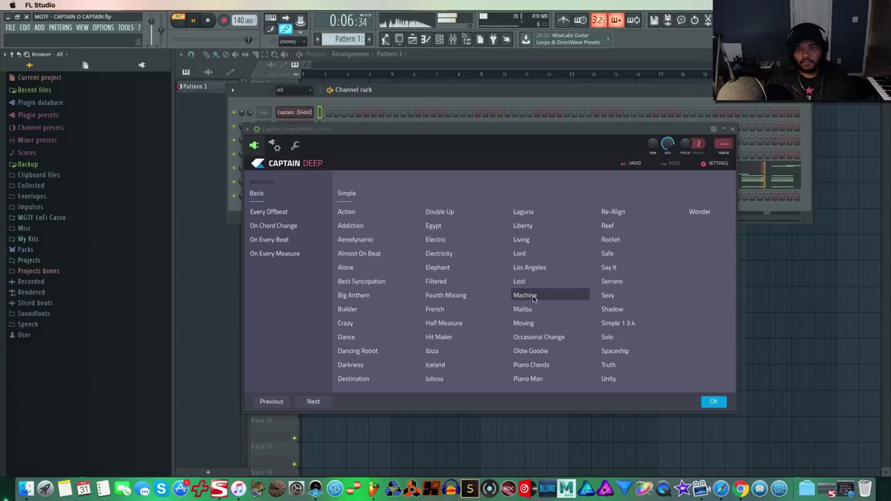
pyautogui.click(711, 402)
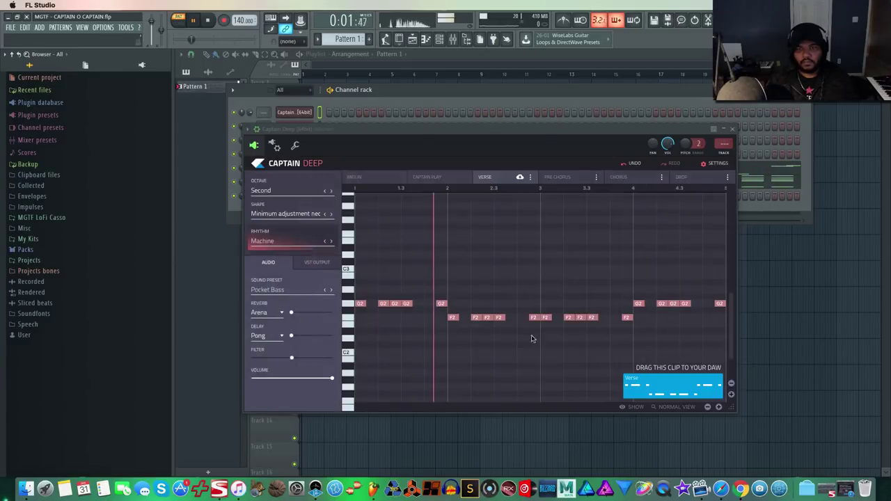
# - Try the Wonder and Electricity rhythms for the bassline while the pattern plays
pyautogui.click(290, 241)
pyautogui.click(699, 212)
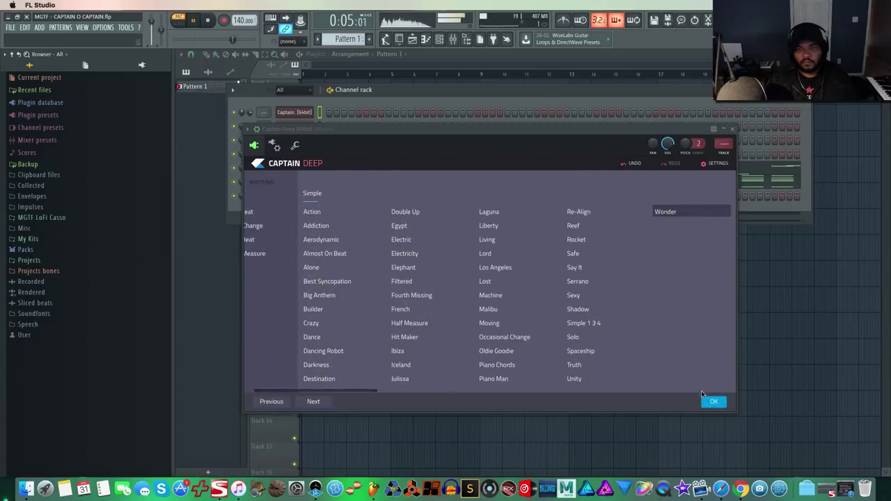
pyautogui.click(714, 401)
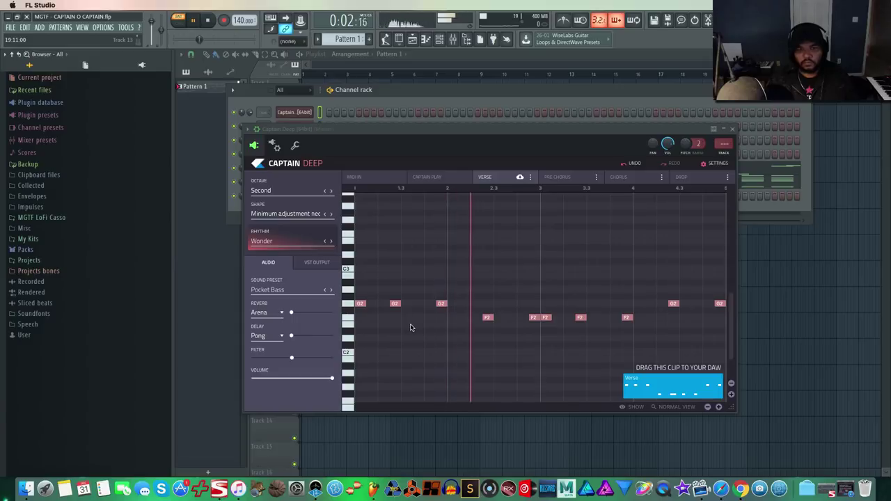
pyautogui.click(278, 241)
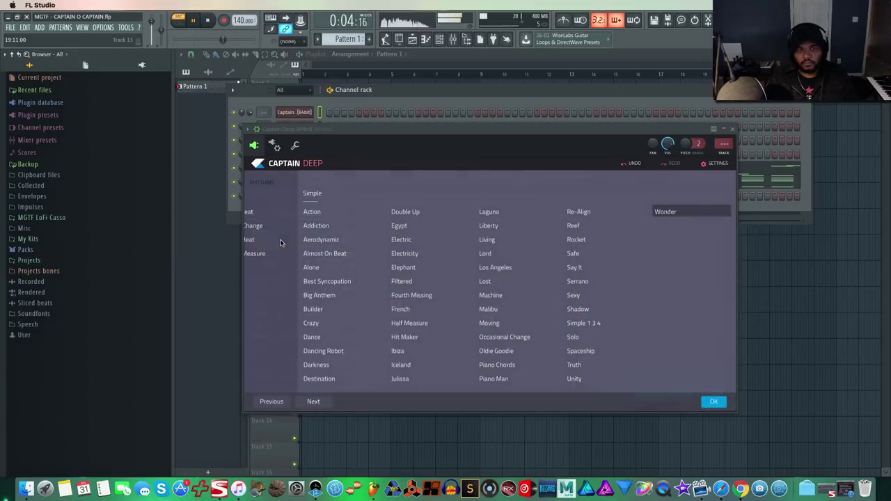
pyautogui.click(714, 403)
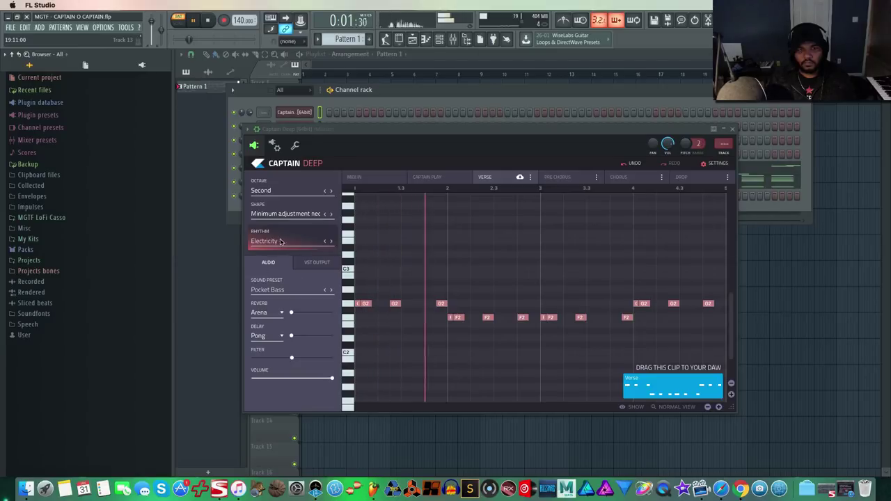
# - Try the Almost On Beat and Big Anthem rhythms for the bassline while the pattern plays
pyautogui.click(280, 241)
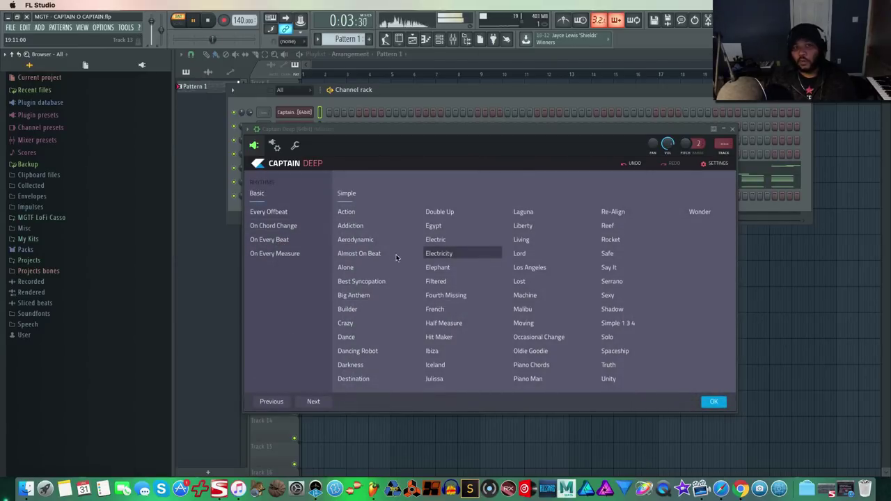
pyautogui.click(372, 255)
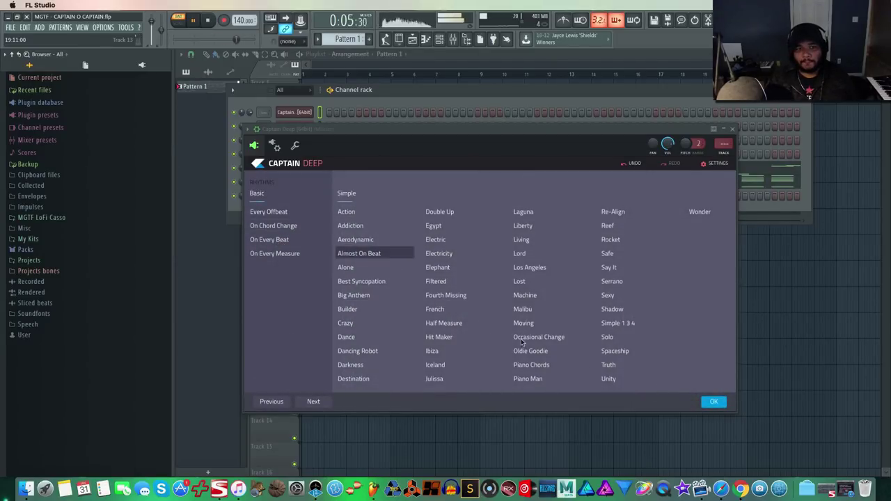
pyautogui.click(376, 298)
pyautogui.click(713, 402)
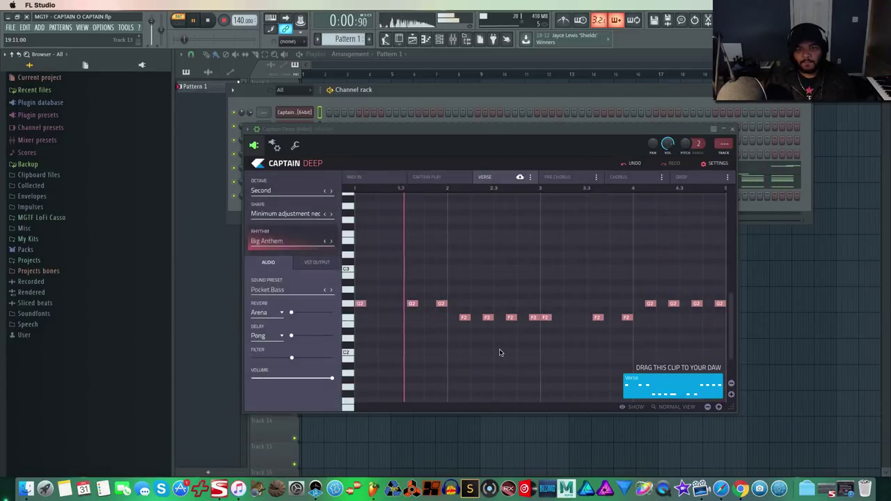
# - Set the bassline rhythm to Hit Maker, listen to it, stop playback, and set the shape to Follow the chords
pyautogui.click(280, 242)
pyautogui.click(440, 337)
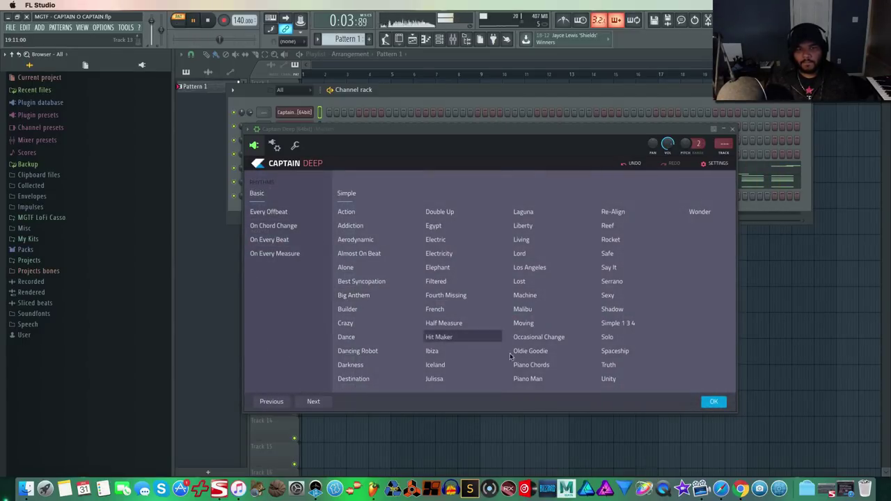
pyautogui.click(713, 403)
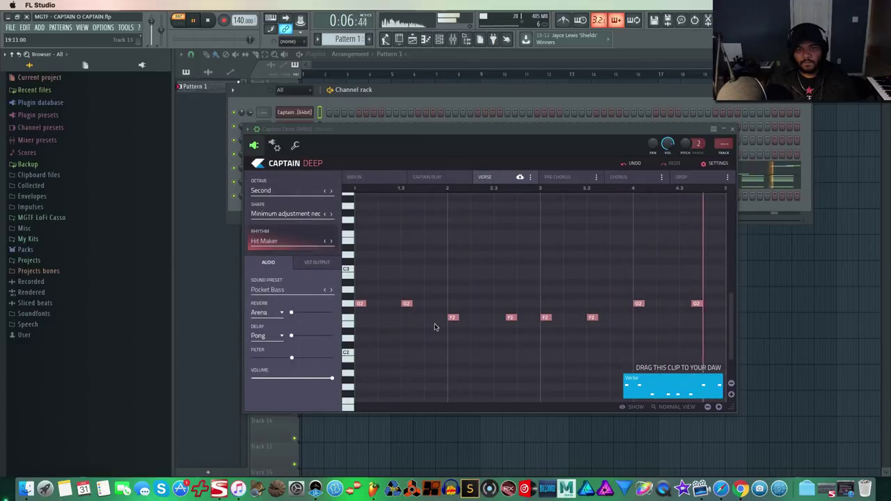
pyautogui.press('space')
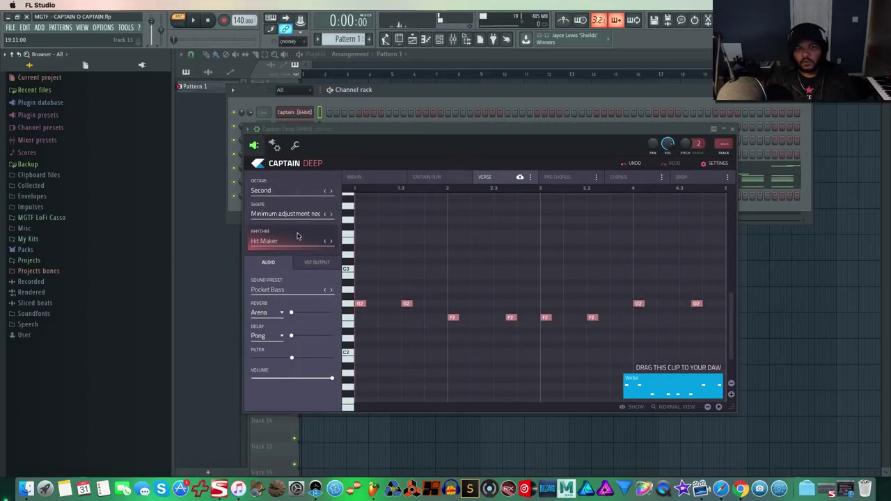
pyautogui.click(293, 215)
pyautogui.click(298, 199)
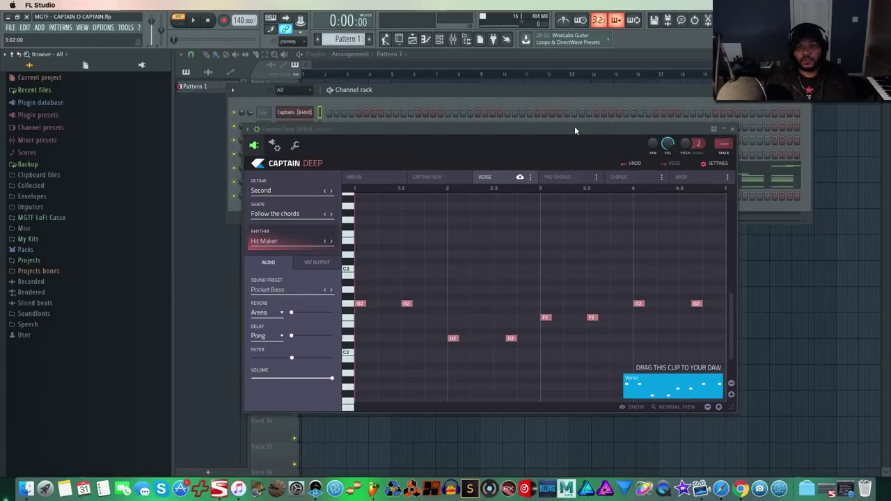
# - Transfer Captain Deep's Verse clip to the first JV-1080 channel, close Captain Deep, and save the project
pyautogui.moveTo(576, 130); pyautogui.dragTo(600, 191)
pyautogui.moveTo(670, 455); pyautogui.dragTo(317, 153)
pyautogui.click(759, 196)
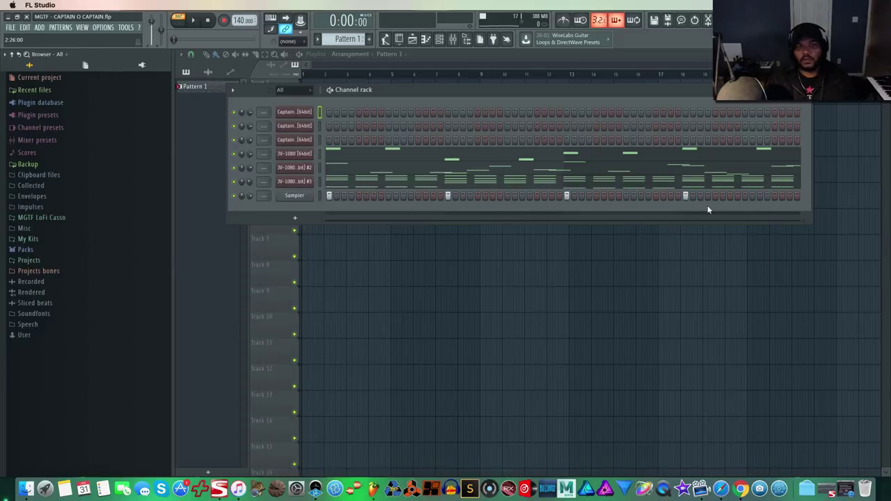
pyautogui.click(10, 27)
pyautogui.click(129, 92)
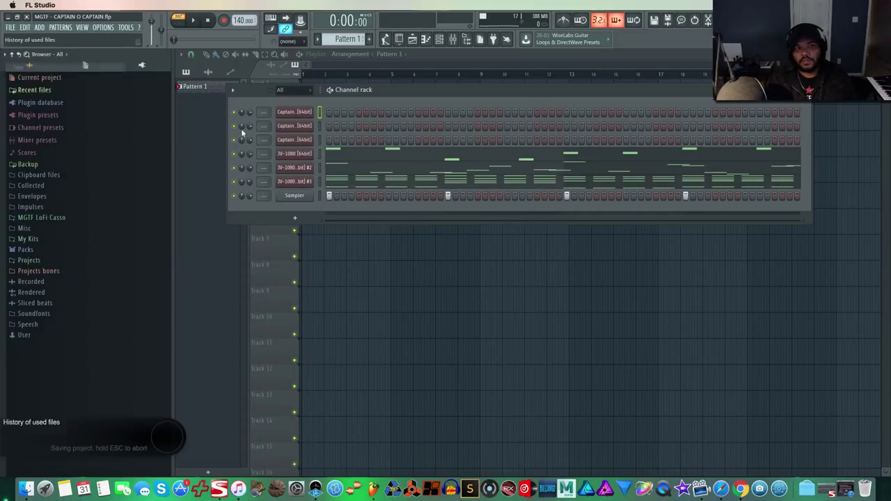
# - Load the House Bass patch from the Synth Bass category into the first JV-1080
pyautogui.click(306, 180)
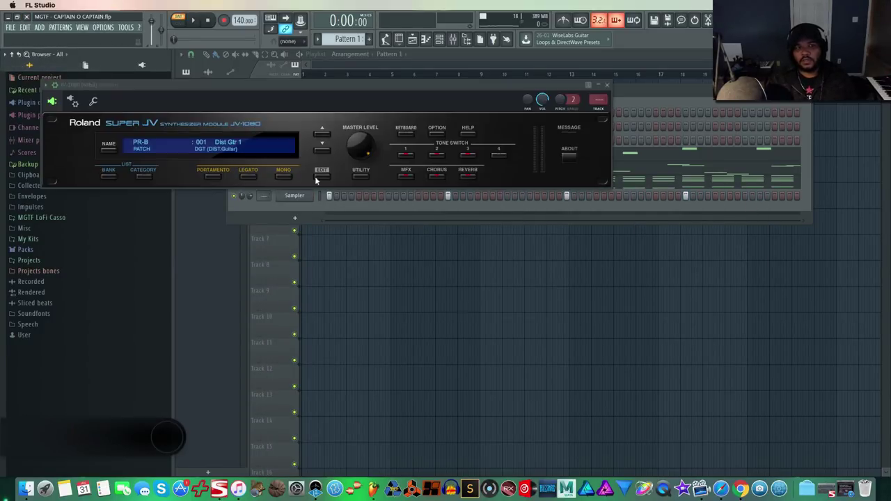
pyautogui.click(140, 144)
pyautogui.click(137, 164)
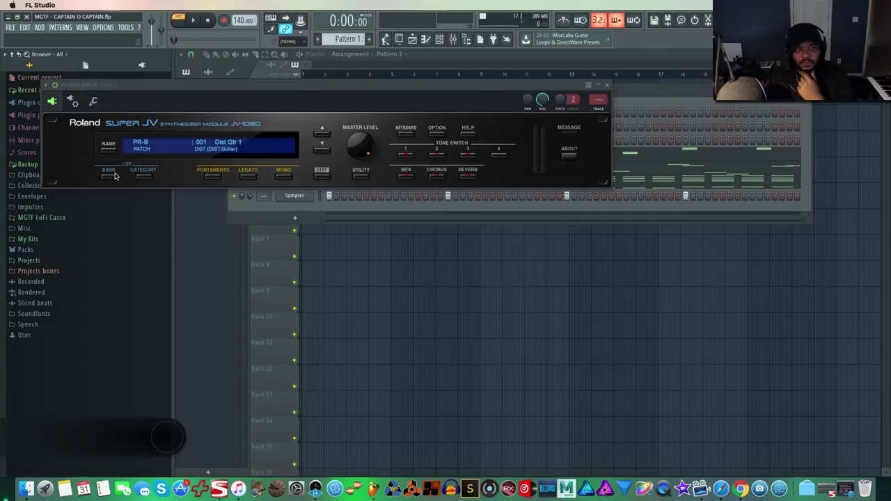
pyautogui.click(143, 176)
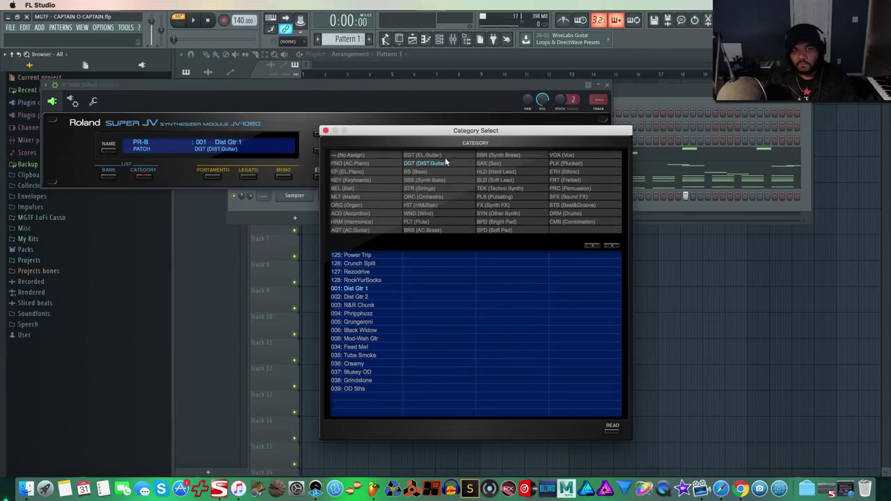
pyautogui.click(423, 172)
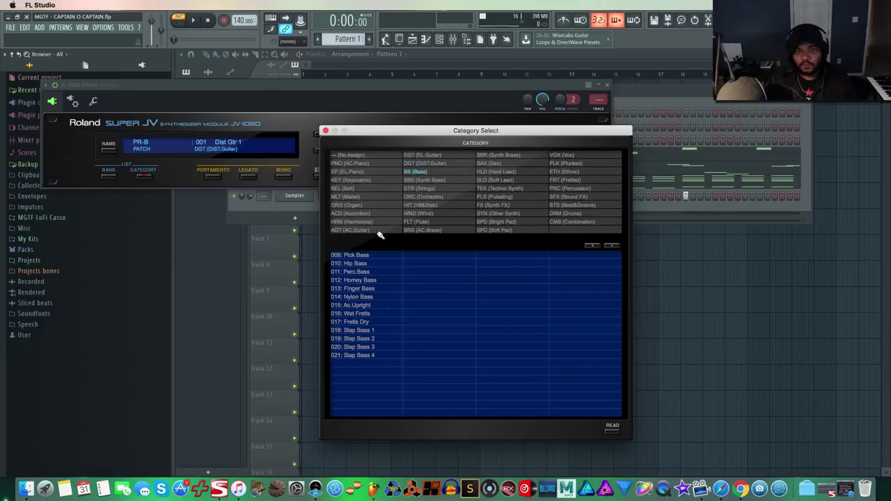
pyautogui.click(426, 179)
pyautogui.click(369, 272)
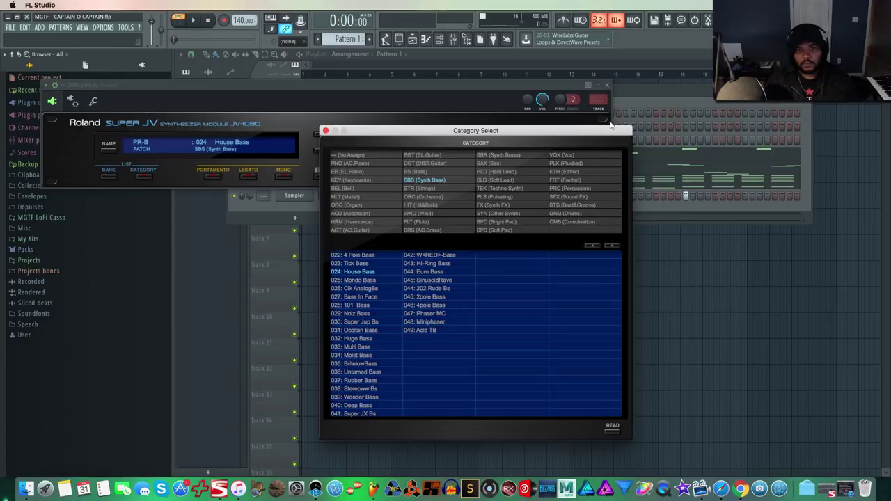
pyautogui.click(325, 131)
# - Play the pattern and step through the JV-1080's following synth bass patches to 028 101 Bass
pyautogui.click(195, 21)
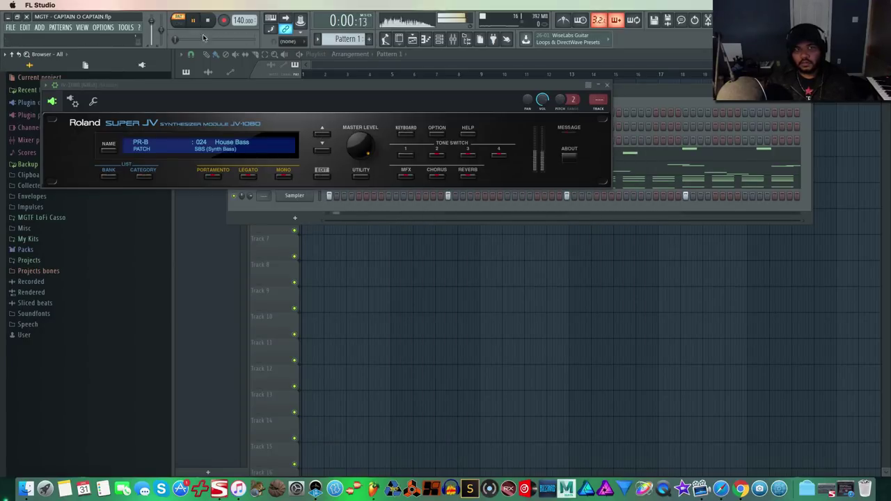
pyautogui.moveTo(326, 87); pyautogui.dragTo(457, 184)
pyautogui.click(431, 234)
pyautogui.click(432, 234)
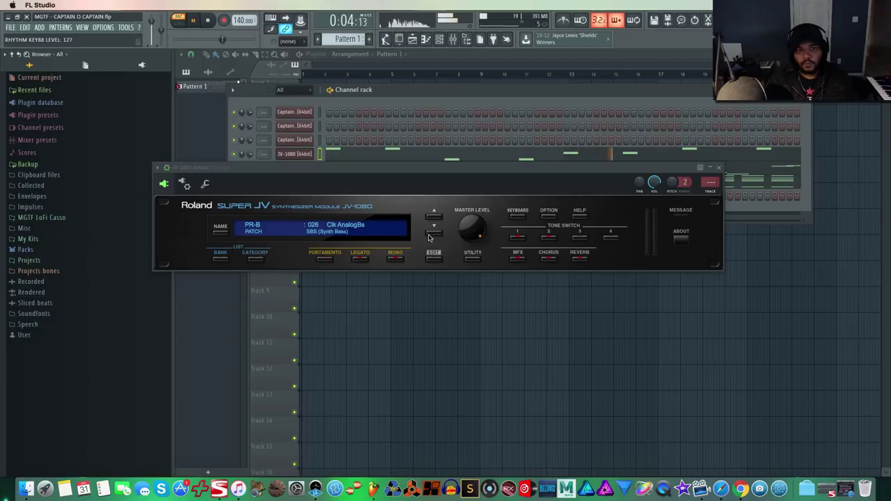
pyautogui.click(430, 235)
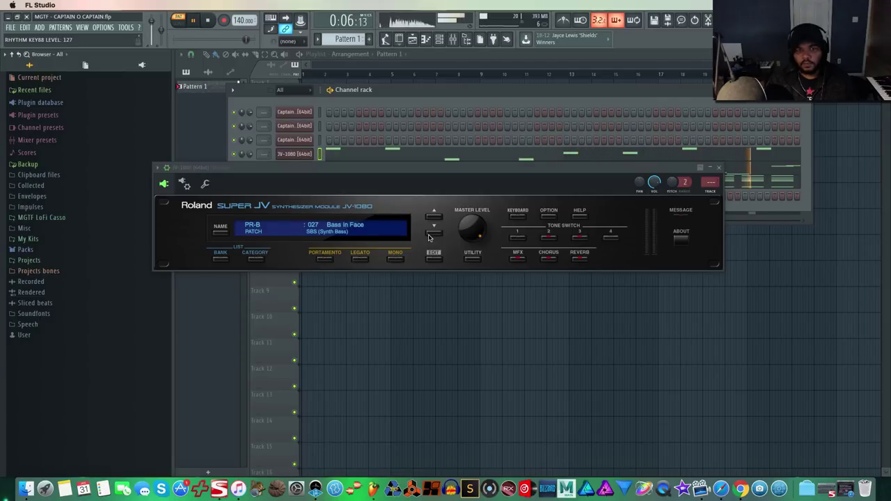
pyautogui.click(429, 236)
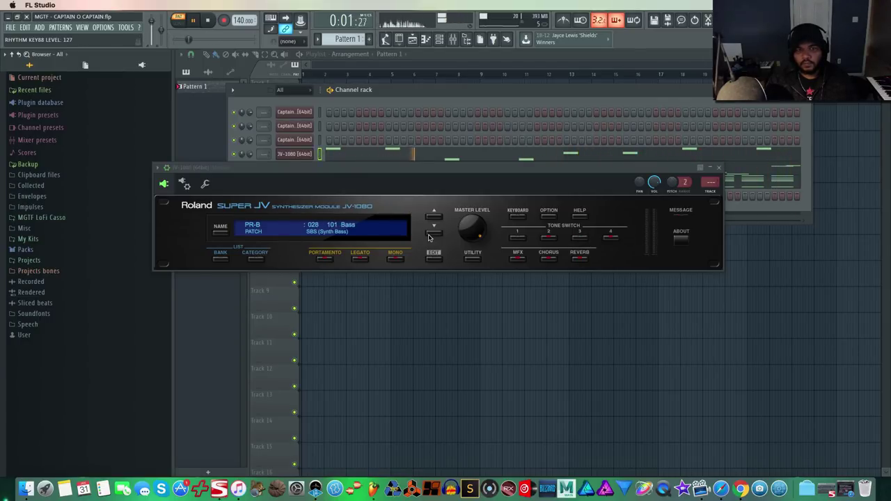
# - Close the JV-1080, stop playback, and open the piano roll of its bassline channel
pyautogui.click(719, 167)
pyautogui.press('space')
pyautogui.click(514, 159)
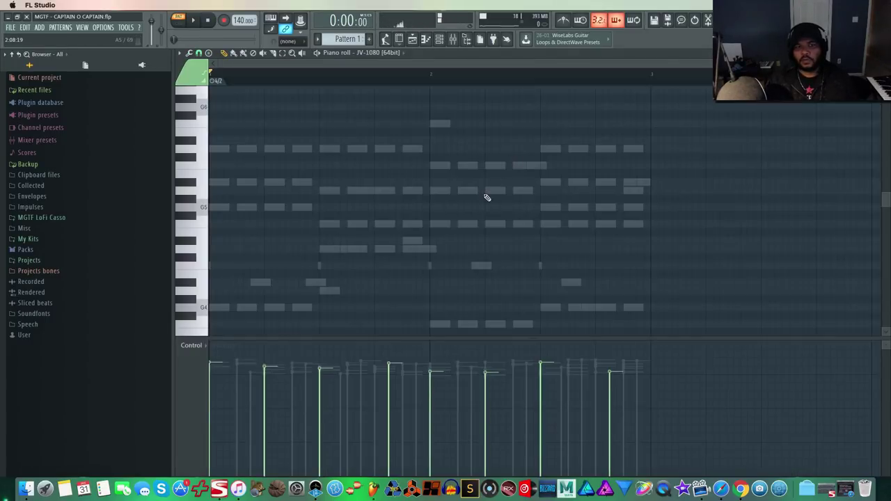
# - Try the JV-1080 bassline's notes one and two octaves higher, and return them to their original octave
pyautogui.scroll(-5, 487, 197)
pyautogui.scroll(1, 487, 197)
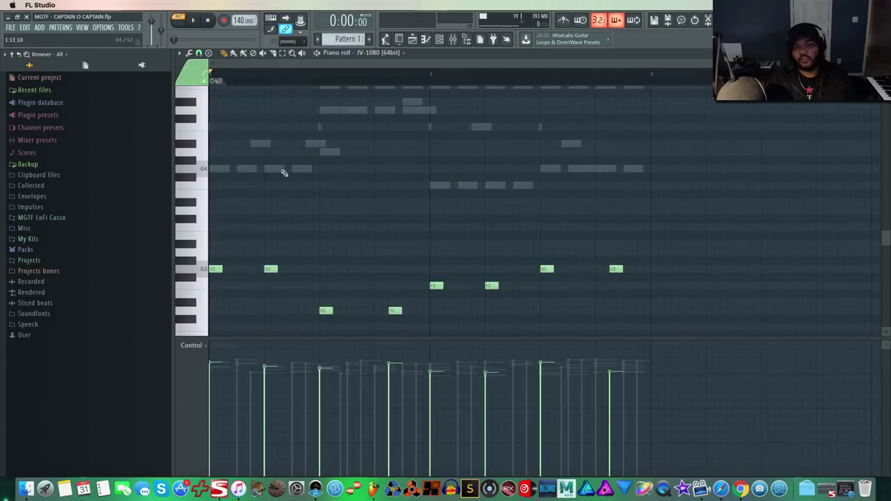
pyautogui.moveTo(650, 236); pyautogui.dragTo(131, 368)
pyautogui.hotkey('ctrl', 'Up')
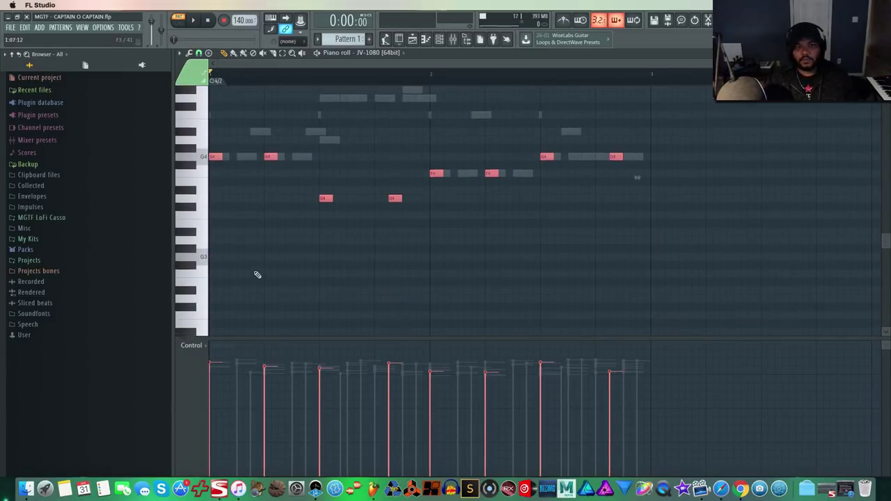
pyautogui.scroll(3, 346, 249)
pyautogui.scroll(1, 346, 248)
pyautogui.hotkey('ctrl', 'Up')
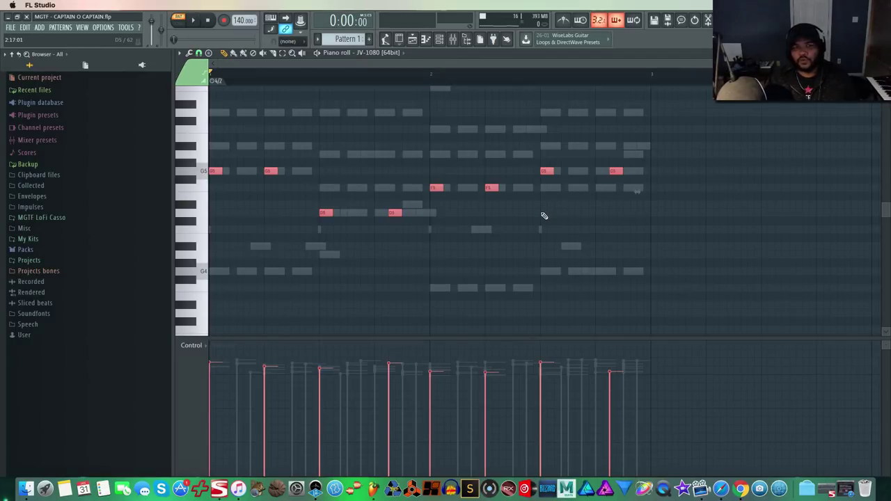
pyautogui.hotkey('ctrl', 'Down')
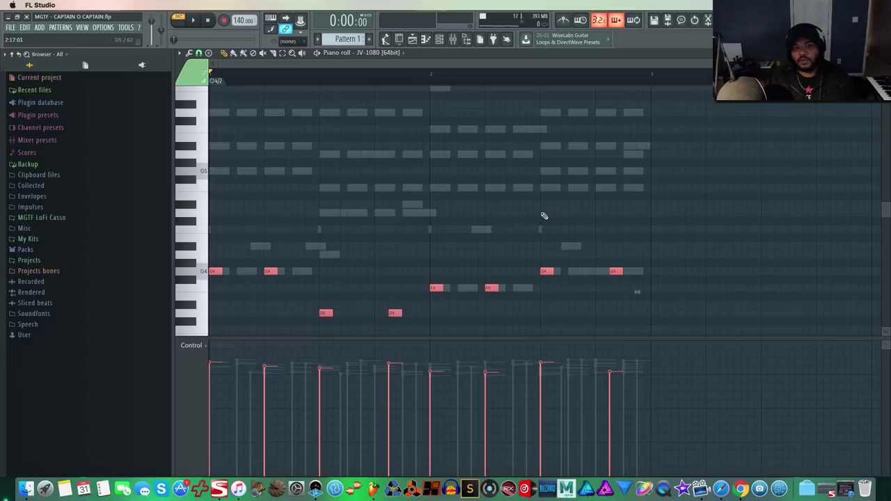
pyautogui.press('Delete')
pyautogui.scroll(-5, 523, 243)
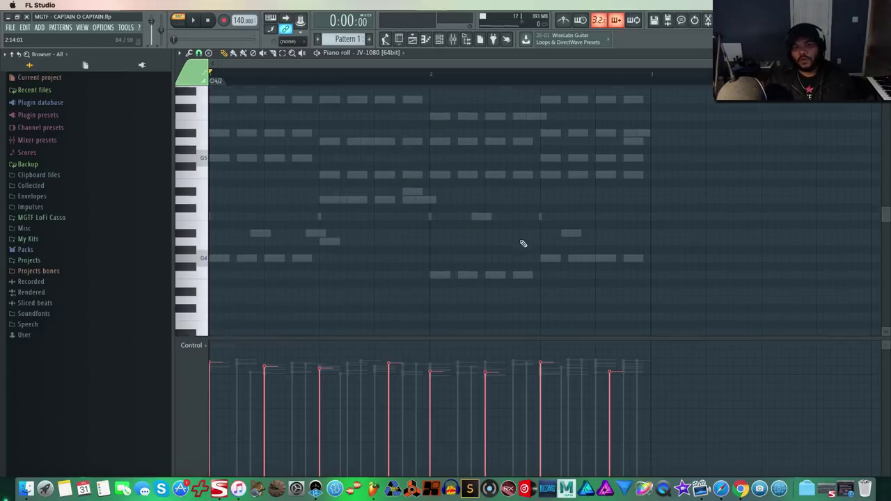
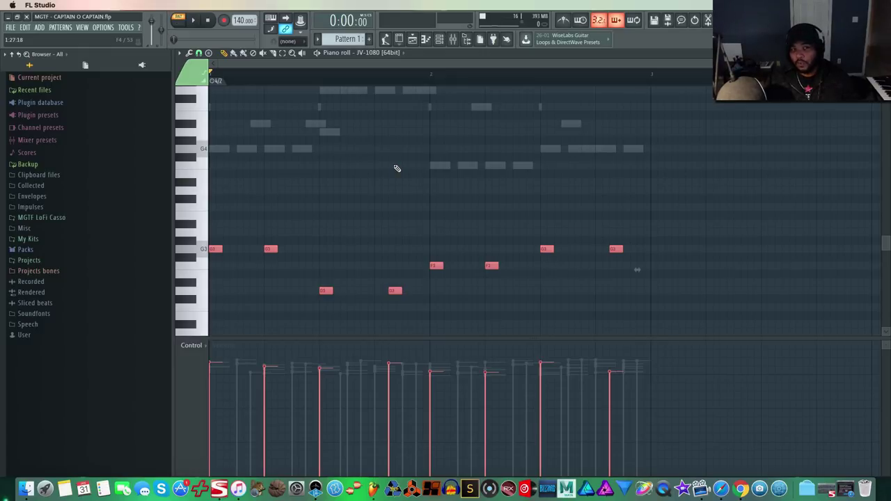
# - Play the pattern to hear the bassline in its original octave, stop playback, and deselect the notes
pyautogui.press('space')
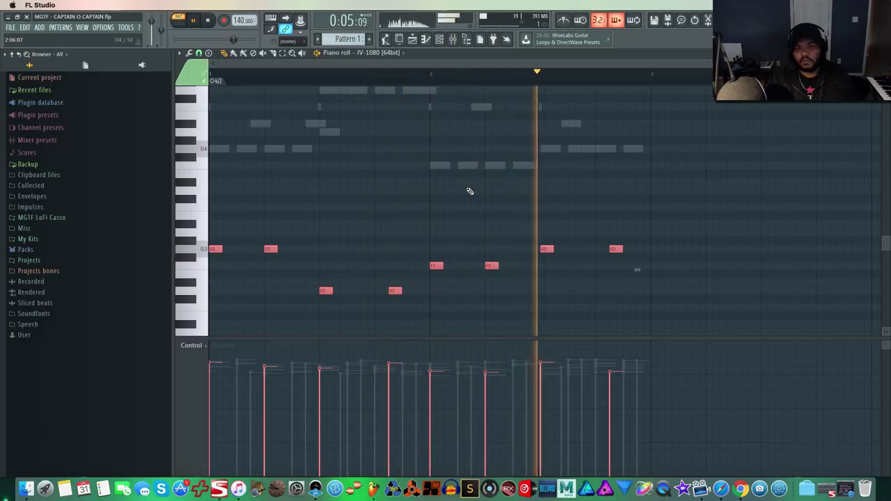
pyautogui.press('space')
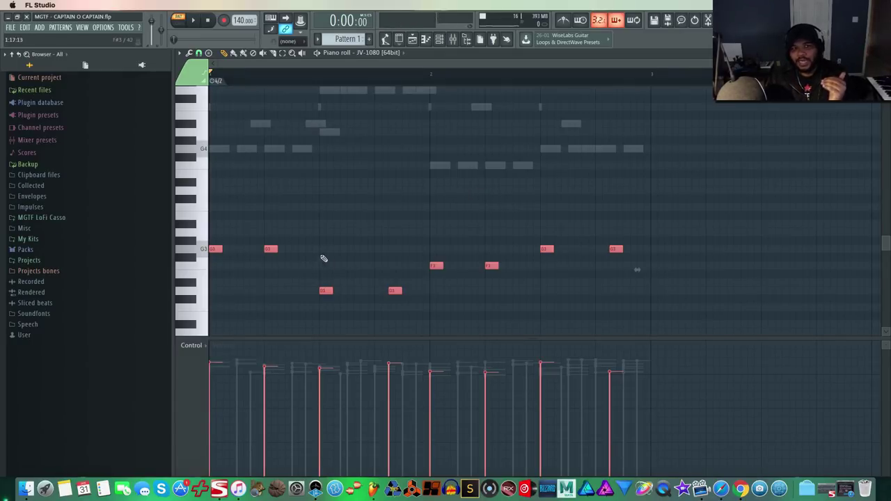
pyautogui.rightClick(536, 317)
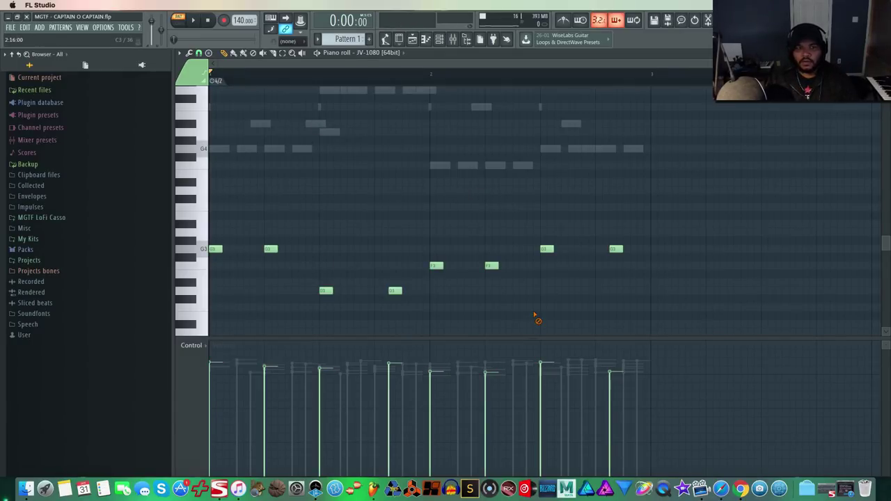
# - Add short F3 and D#3 notes leading down to the first D3 and a D#3 after the second D3, checking them with playback
pyautogui.click(306, 282)
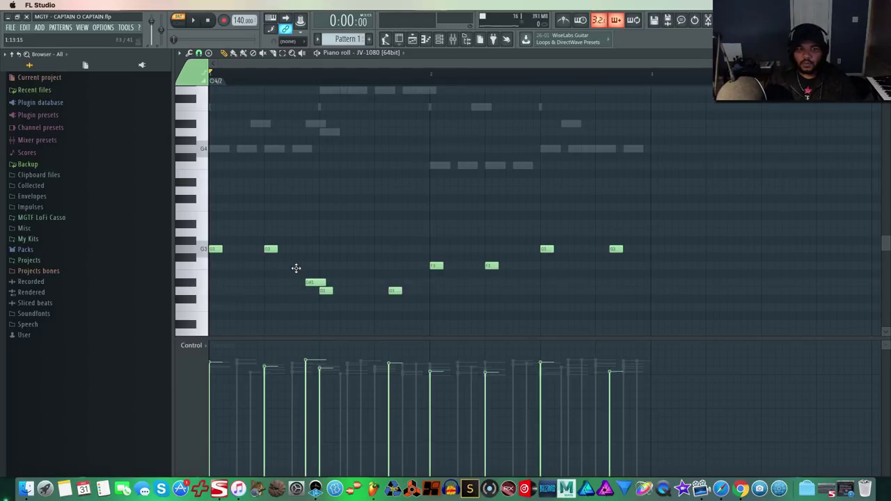
pyautogui.click(293, 267)
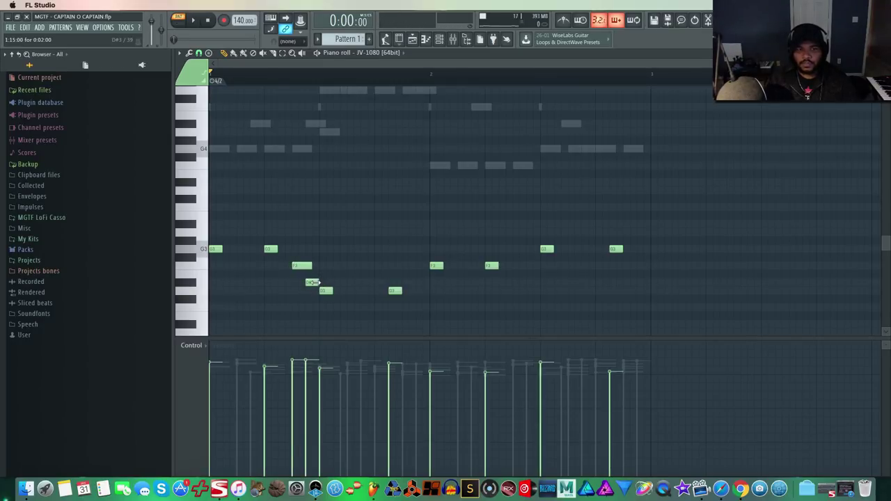
pyautogui.press('space')
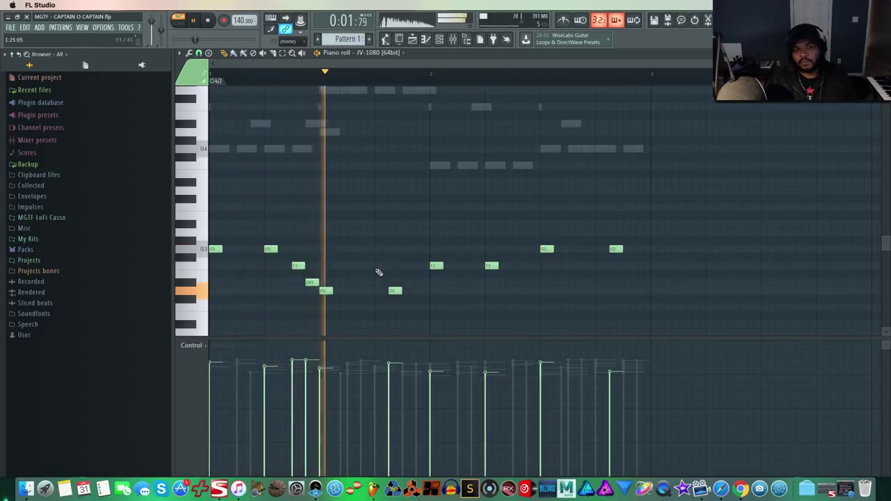
pyautogui.press('space')
pyautogui.press('space')
pyautogui.click(417, 284)
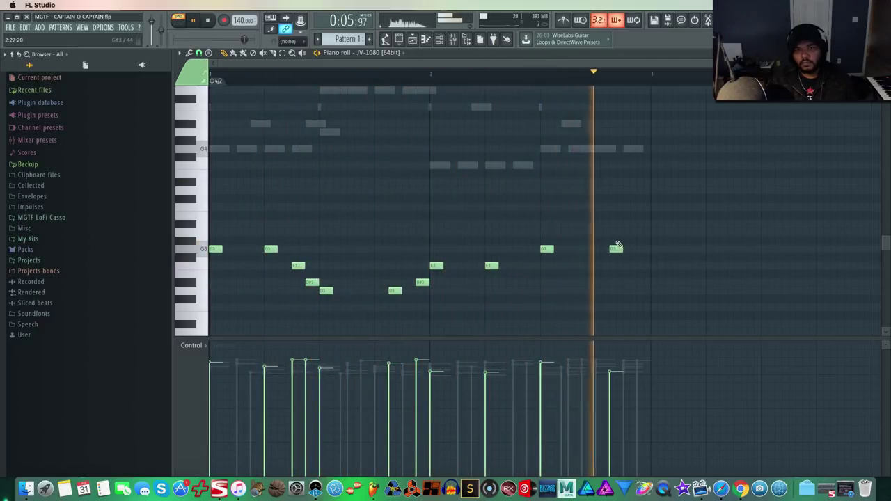
pyautogui.press('space')
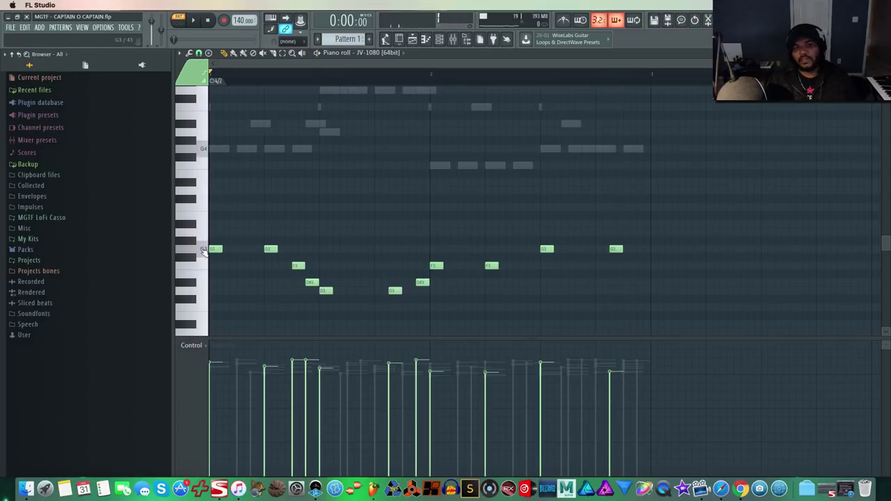
# - Add a descending C4, A#3, A3 run at the end of bar 2, with the last G3 placed immediately before it, and start playback
pyautogui.click(639, 233)
pyautogui.click(625, 225)
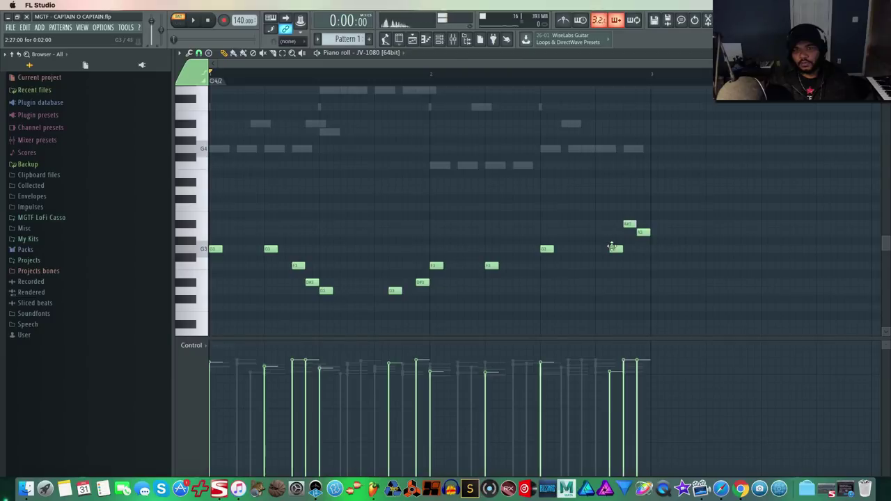
pyautogui.click(613, 207)
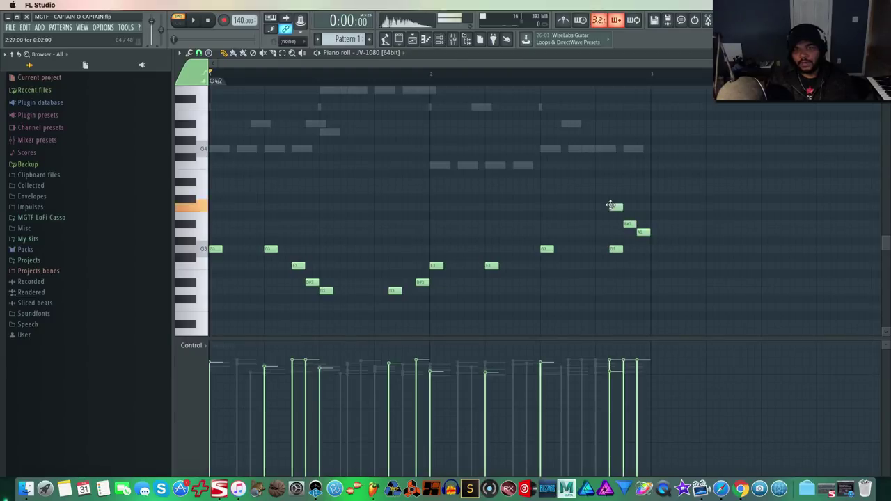
pyautogui.click(596, 249)
pyautogui.press('space')
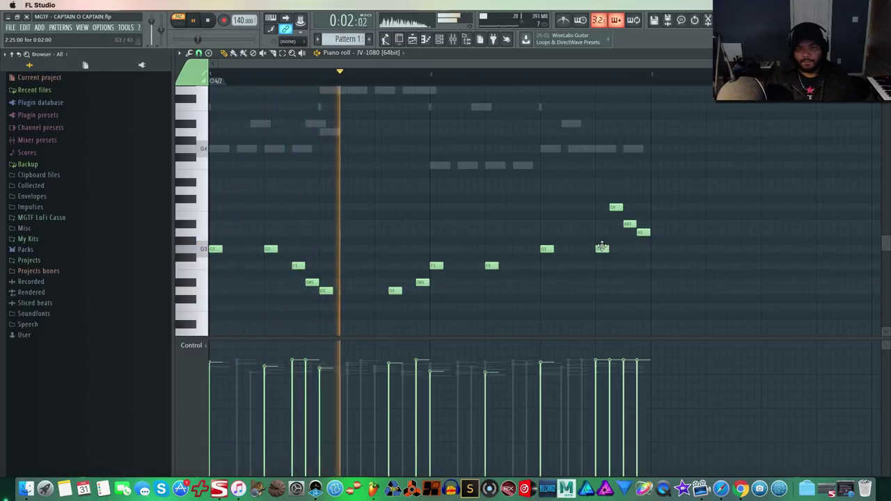
# - Raise the G3 just before the C4 to G4 and add a new G3 immediately ahead of it, listening before stopping playback
pyautogui.scroll(4, 602, 247)
pyautogui.scroll(-2, 606, 284)
pyautogui.scroll(3, 592, 241)
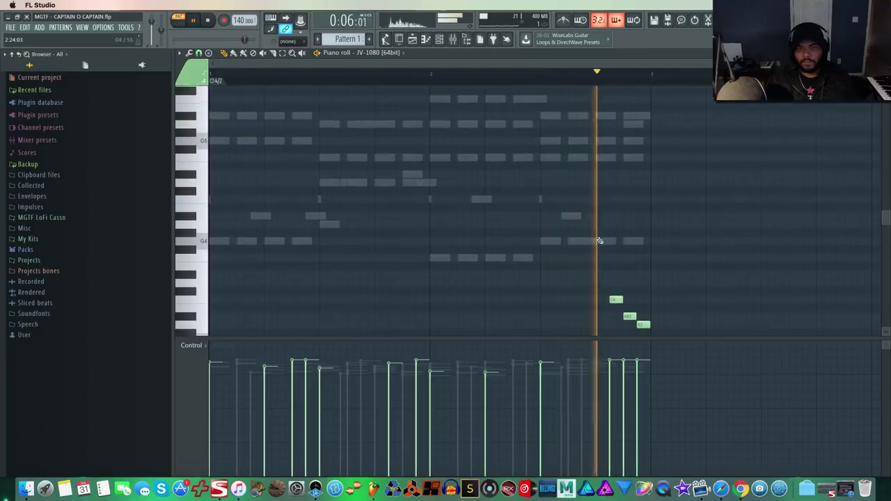
pyautogui.click(596, 148)
pyautogui.hotkey('ctrl', 'Down')
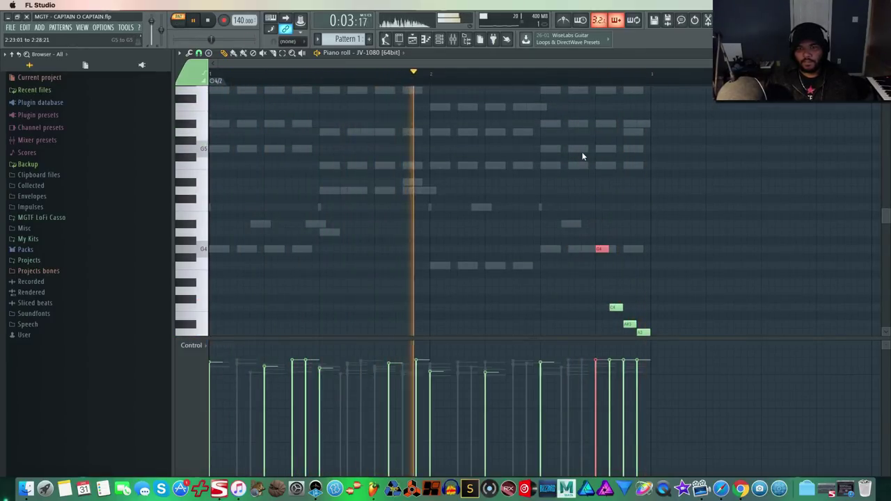
pyautogui.scroll(-5, 590, 187)
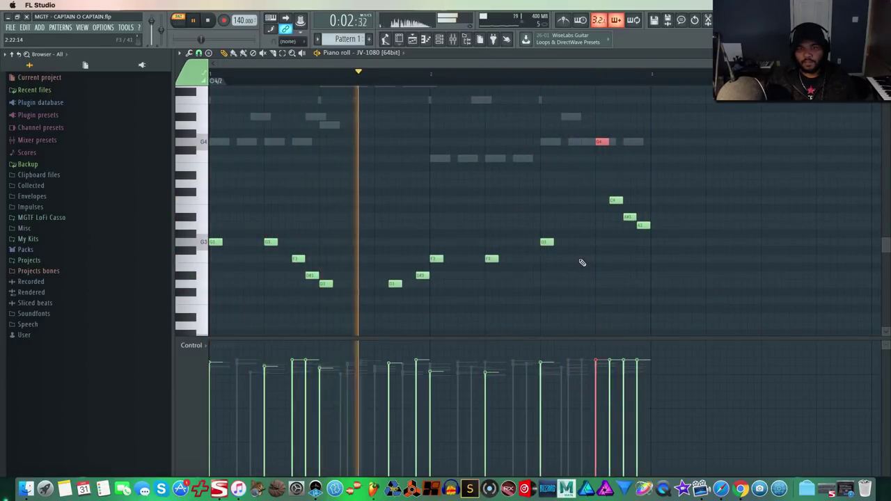
pyautogui.click(585, 242)
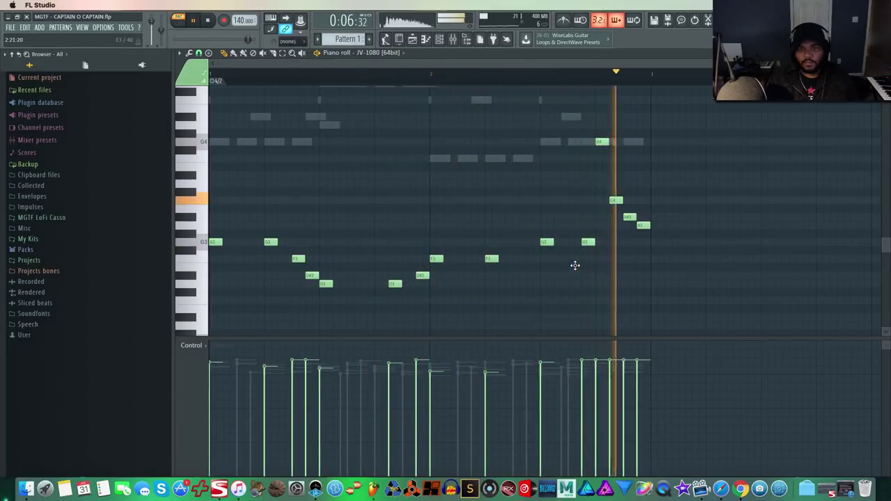
pyautogui.press('space')
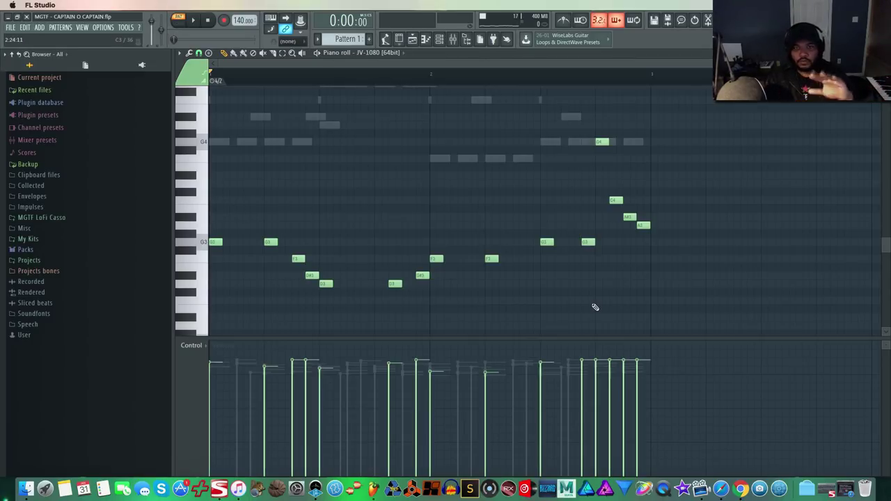
# - Play back the edited bassline, close its piano roll, and reposition the channel rack lower over the playlist
pyautogui.press('space')
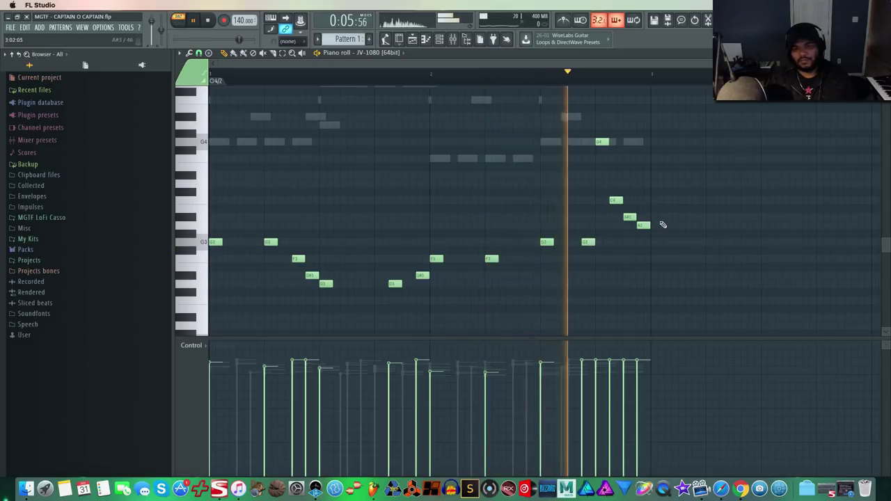
pyautogui.press('space')
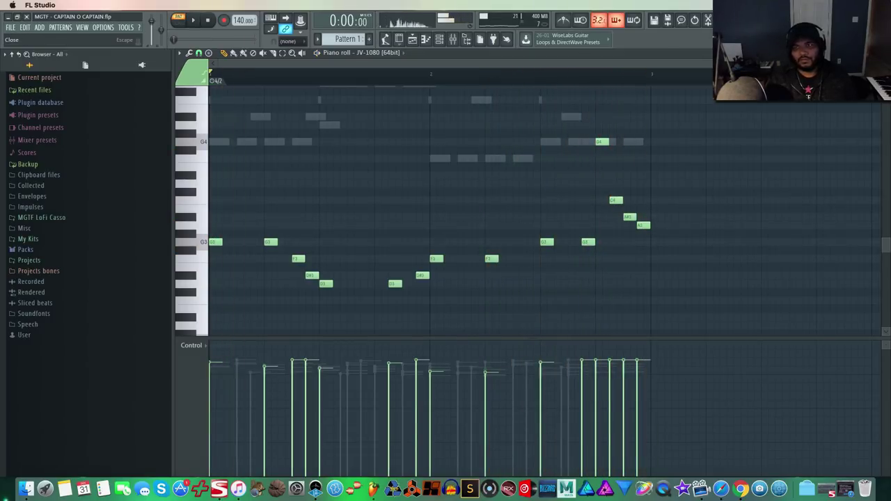
pyautogui.press('Escape')
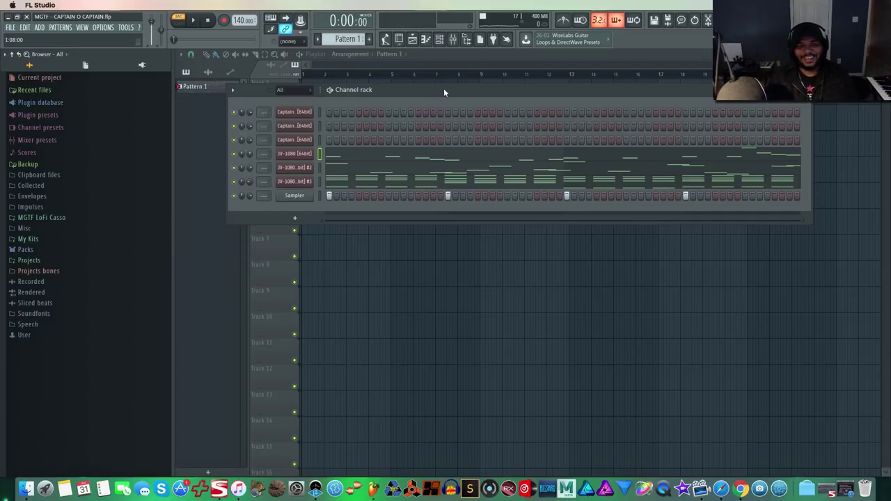
pyautogui.moveTo(444, 88); pyautogui.dragTo(445, 191)
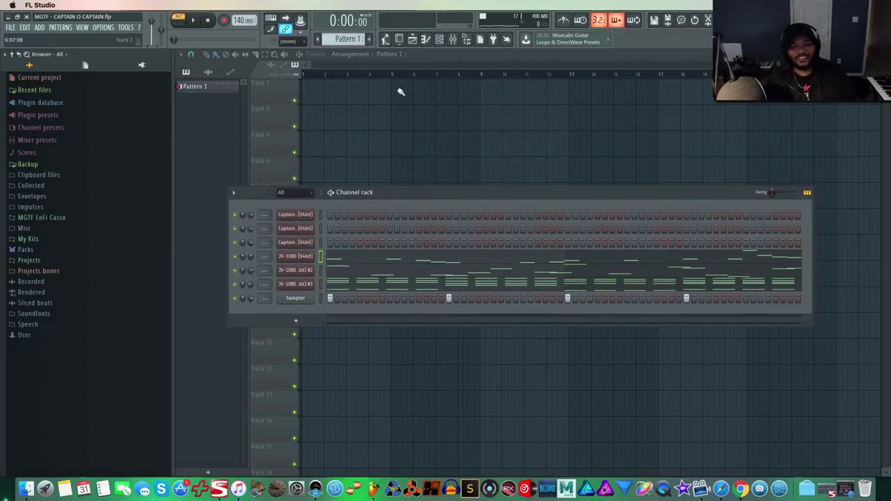
# - Load MGTF - CAPTAIN O CAPTAIN.wav into Serato Sample, and set pad 1's level to 12.0 dB and its filter to 2290 Hz
pyautogui.click(204, 56)
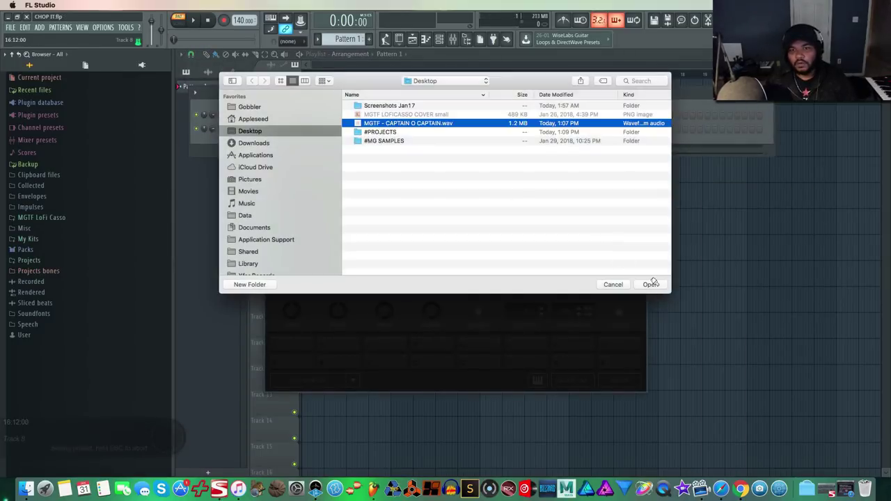
pyautogui.click(652, 285)
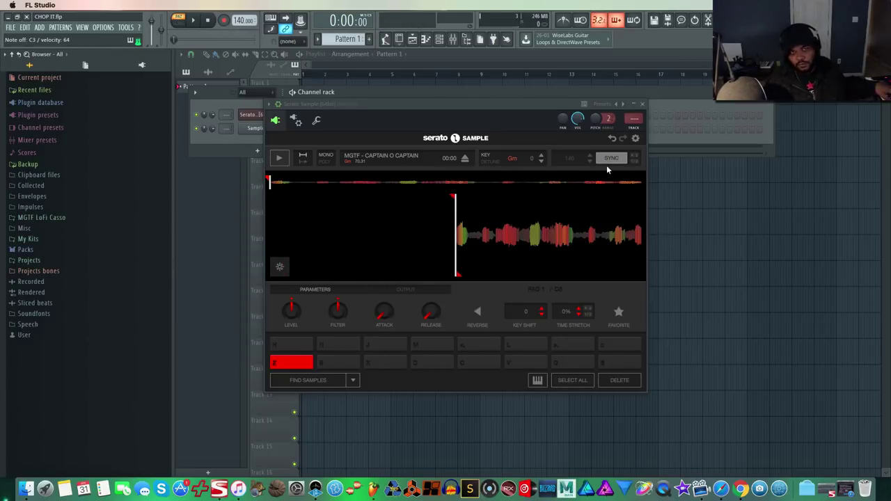
pyautogui.moveTo(291, 313)
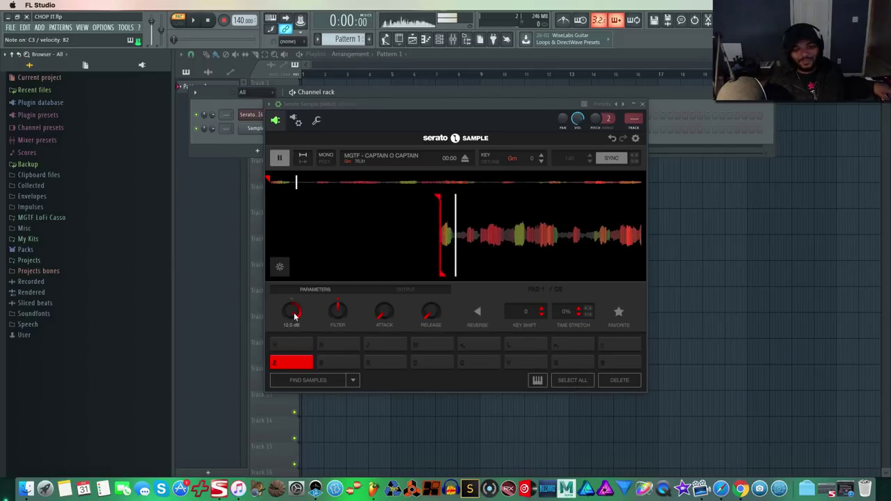
pyautogui.moveTo(341, 317)
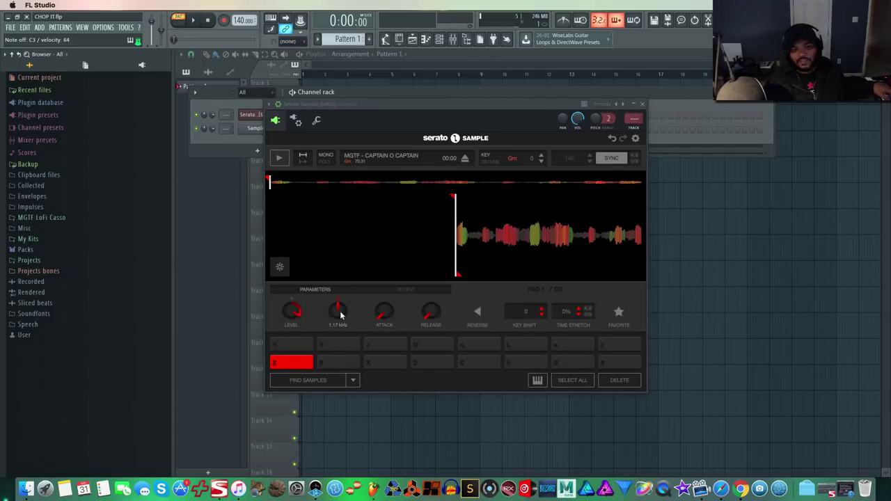
pyautogui.scroll(3, 339, 311)
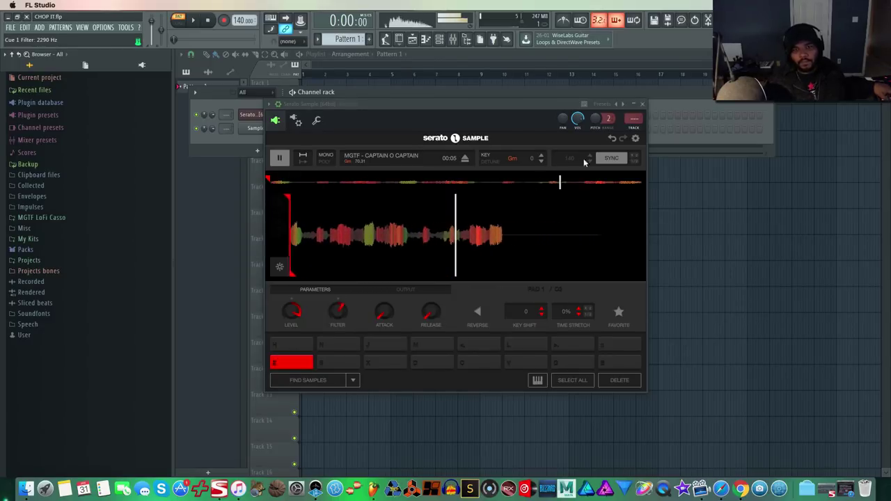
# - Halve Serato Sample's synced tempo to 70 and audition the found sample slices on pads Z, X and D
pyautogui.click(635, 162)
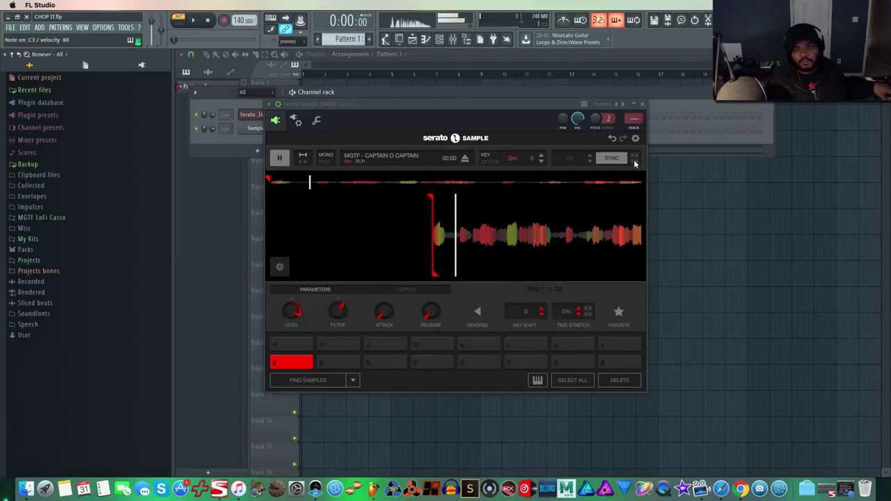
pyautogui.click(636, 157)
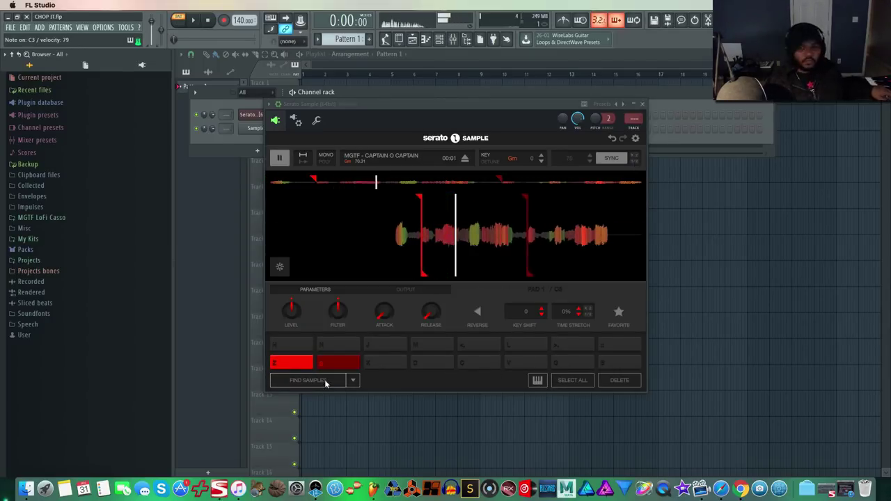
pyautogui.press('x')
pyautogui.press('d')
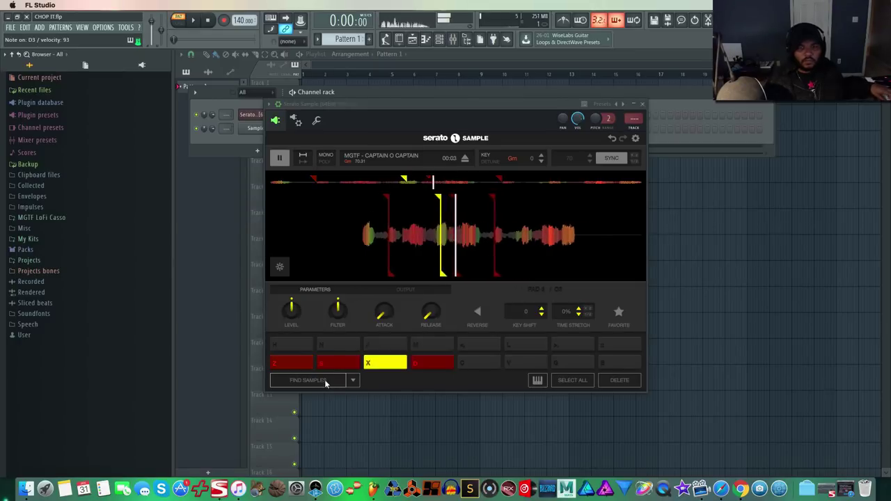
pyautogui.press('z')
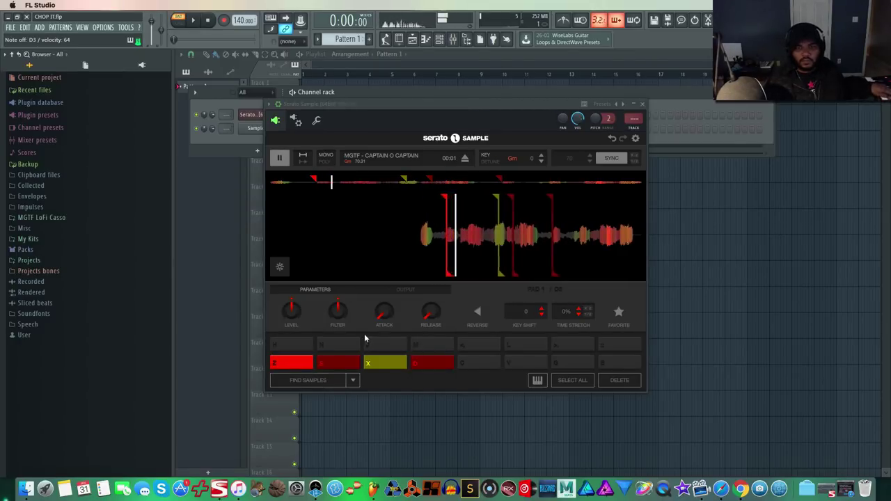
# - Audition the sliced sample in Serato Sample on pads Z, S, X and D
pyautogui.press('x')
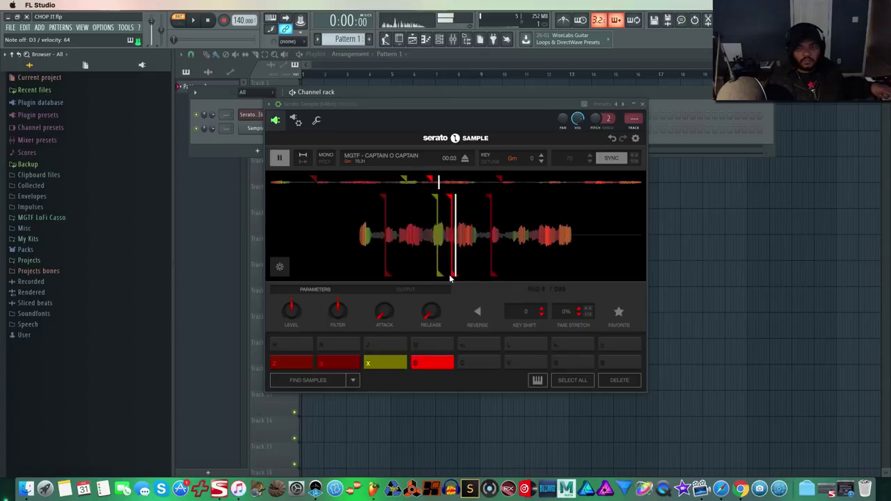
pyautogui.press('z')
pyautogui.press('d')
pyautogui.press('s')
pyautogui.press('x')
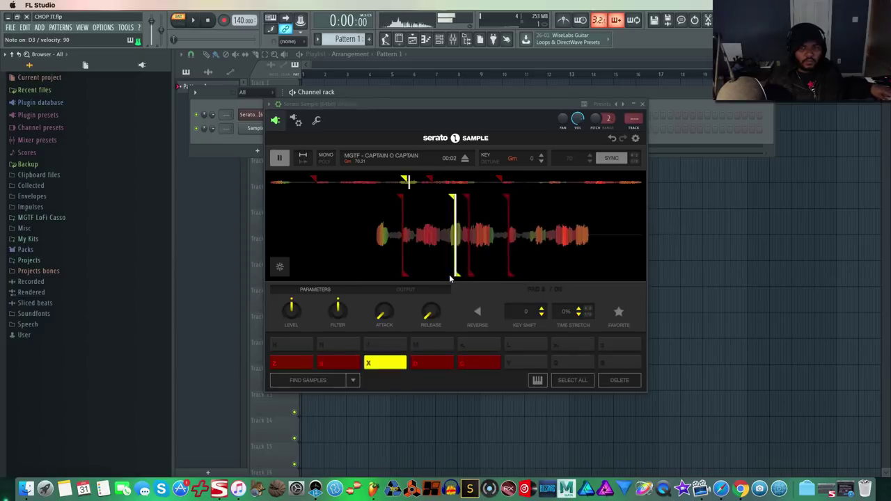
pyautogui.press('s')
pyautogui.press('x')
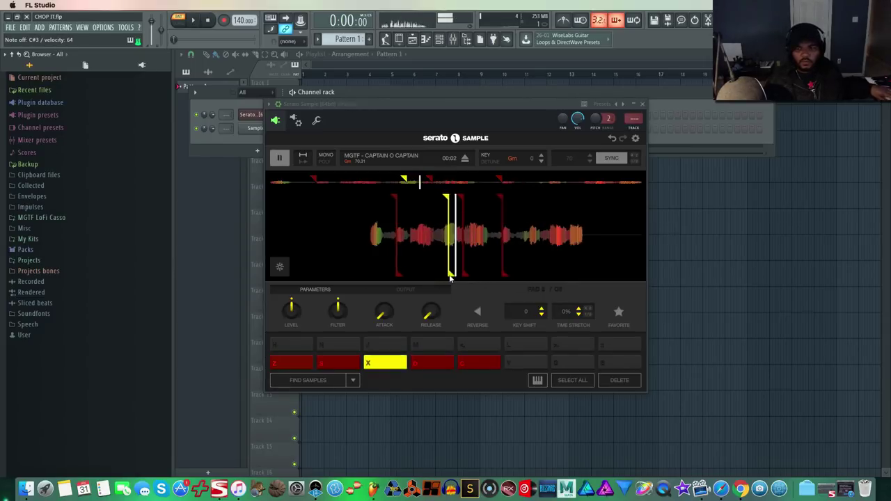
pyautogui.press('x')
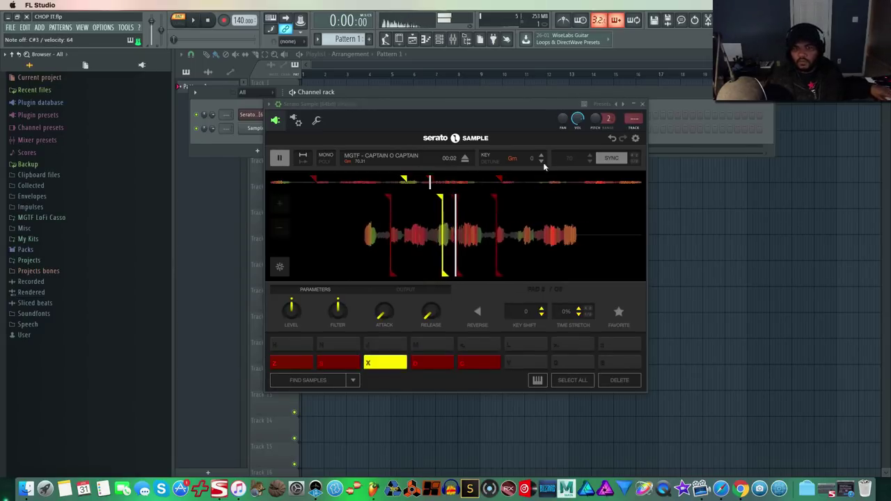
# - Transpose the sample down to F#m (-1) and move pad Z's start marker to the beginning of the audio, auditioning the slice
pyautogui.click(542, 161)
pyautogui.press('x')
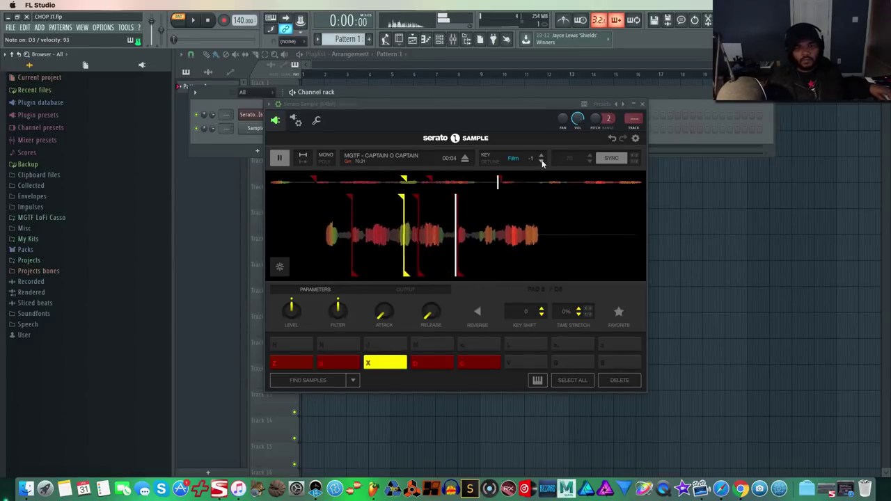
pyautogui.press('z')
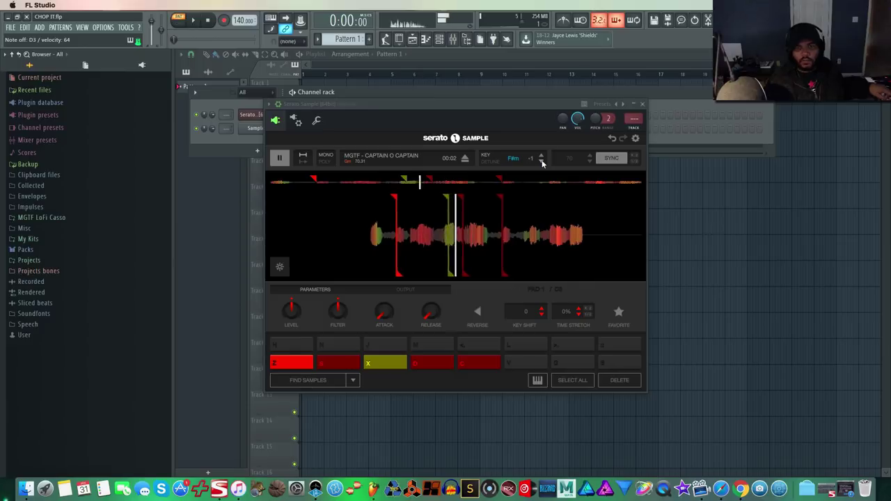
pyautogui.press('z')
pyautogui.click(543, 161)
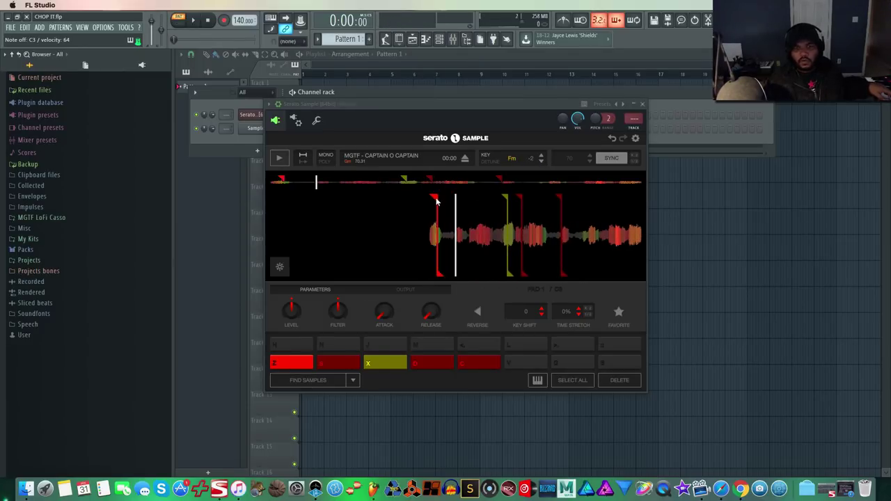
pyautogui.press('z')
pyautogui.click(541, 155)
pyautogui.press('z')
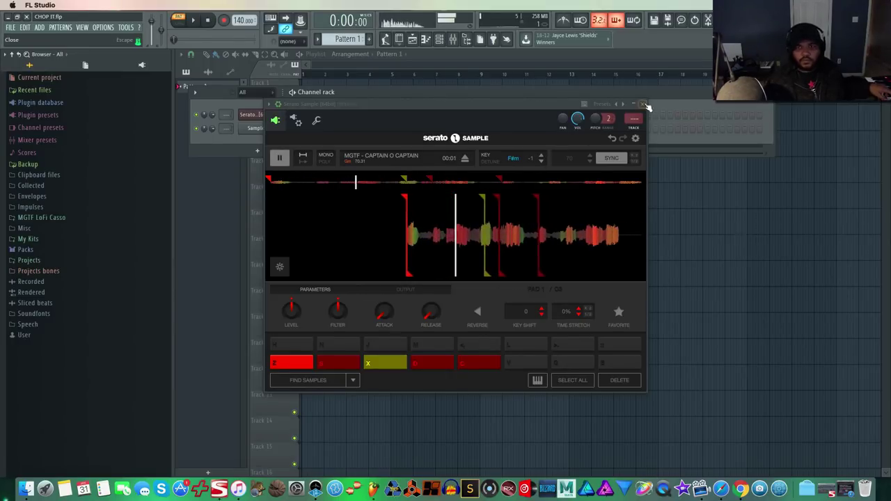
# - Open the Serato Sample channel's piano roll and draw a half-bar C3 note at the start of bar 1
pyautogui.click(257, 117)
pyautogui.rightClick(257, 117)
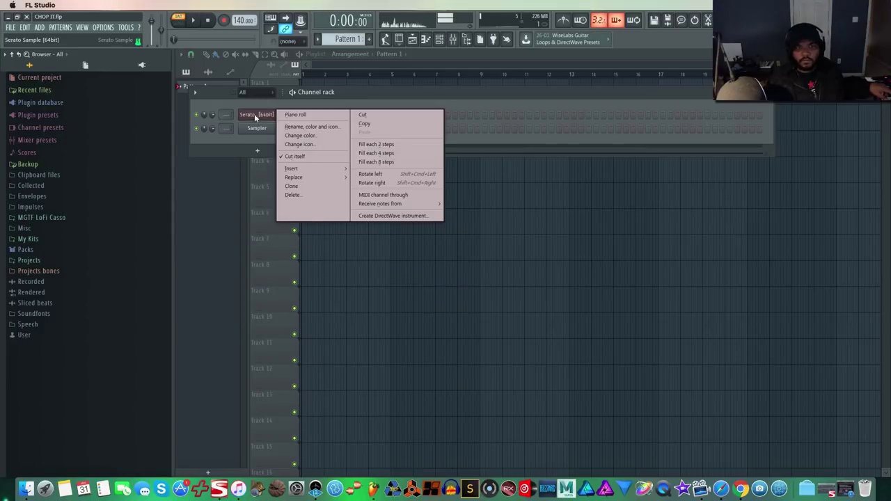
pyautogui.click(296, 113)
pyautogui.scroll(-15, 237, 241)
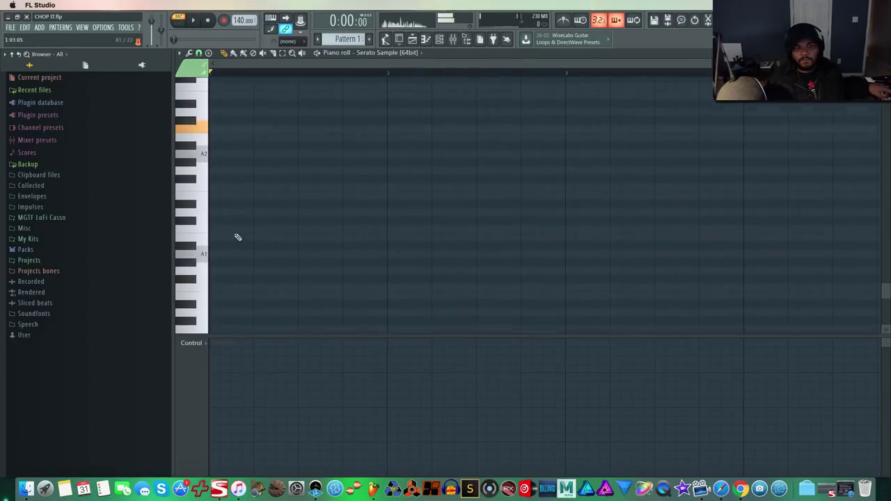
pyautogui.click(218, 111)
pyautogui.moveTo(230, 111); pyautogui.dragTo(301, 113)
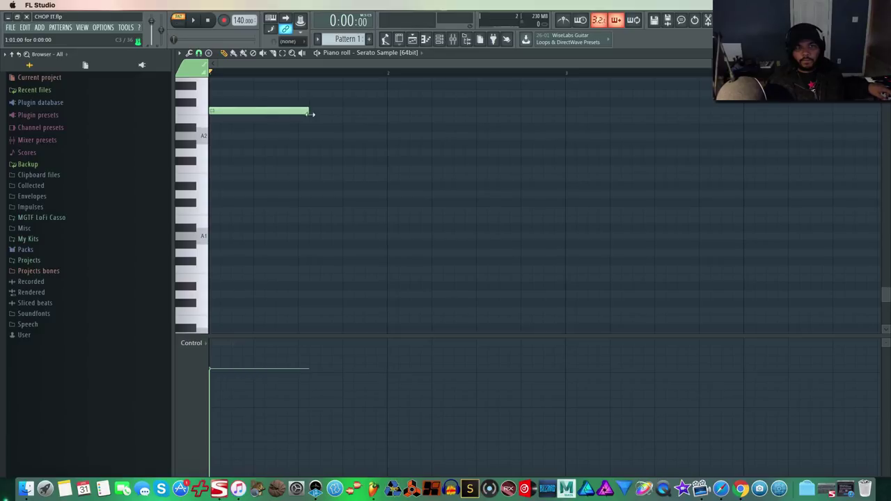
pyautogui.click(294, 115)
# - Extend the C3 note to fill bar 1, add a matching full-bar C3 in bar 2, and play the pattern
pyautogui.press('space')
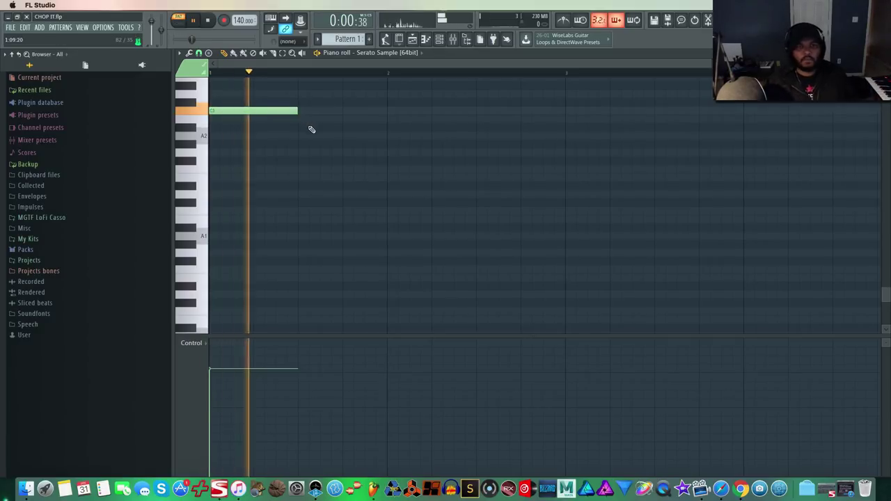
pyautogui.scroll(3, 327, 133)
pyautogui.scroll(3, 344, 134)
pyautogui.press('space')
pyautogui.moveTo(298, 216); pyautogui.dragTo(391, 217)
pyautogui.press('space')
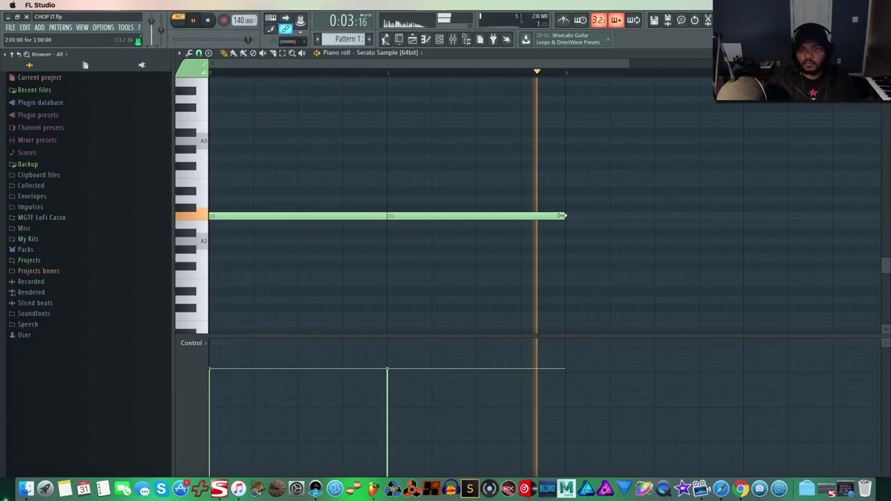
# - Shorten bar 2's C3 to three beats and fill the bar's last beat with a C#3 note
pyautogui.moveTo(561, 216); pyautogui.dragTo(522, 217)
pyautogui.click(522, 199)
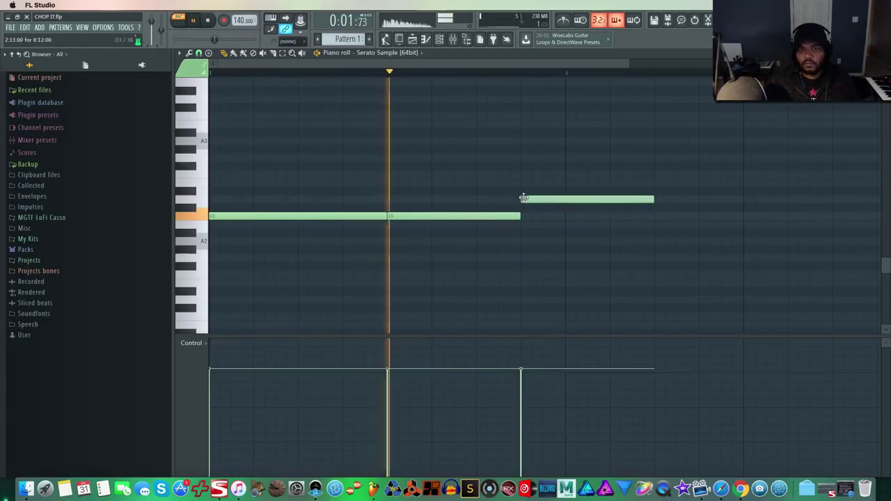
pyautogui.moveTo(654, 201); pyautogui.dragTo(570, 203)
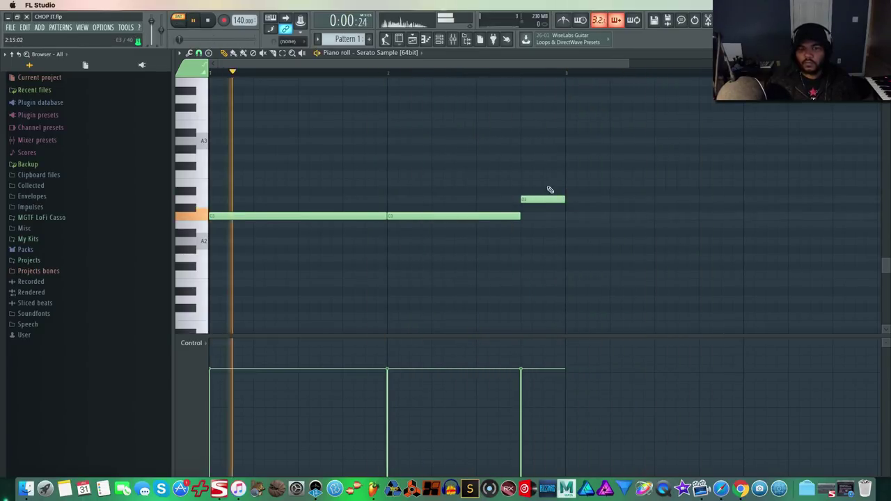
pyautogui.moveTo(540, 199); pyautogui.dragTo(537, 207)
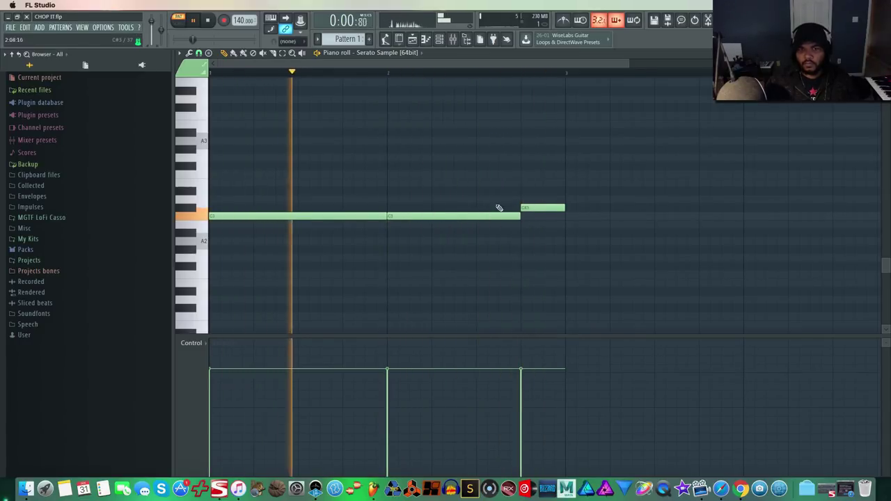
# - Duplicate the two-bar phrase into bars 3 and 4, removing the copied C#3 and shortening bar 4's C3 to two beats
pyautogui.moveTo(631, 64); pyautogui.dragTo(457, 227)
pyautogui.click(458, 227)
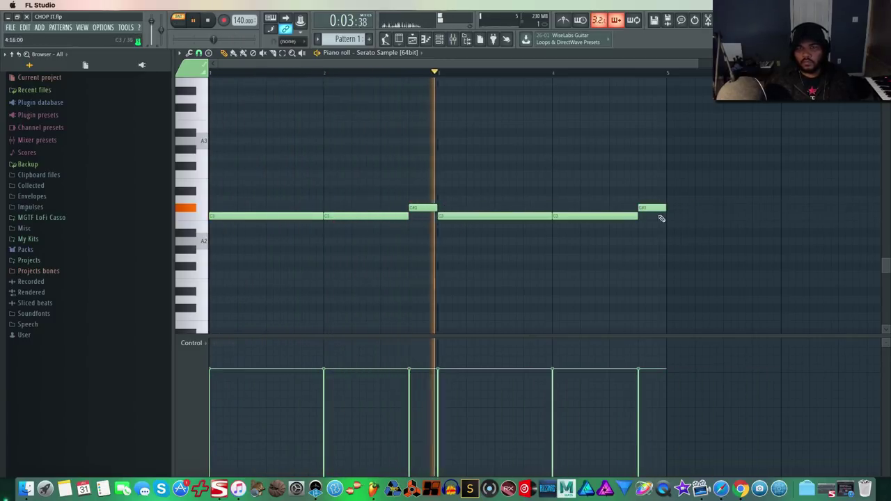
pyautogui.moveTo(638, 217); pyautogui.dragTo(667, 216)
pyautogui.rightClick(613, 207)
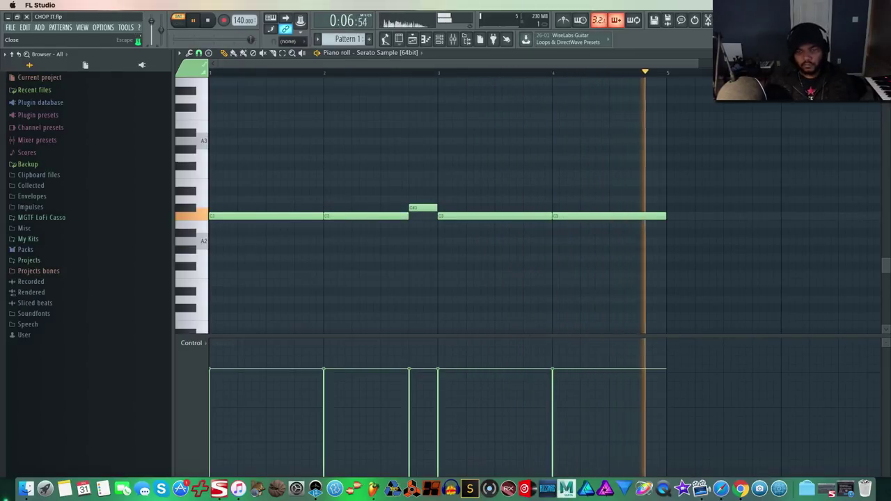
pyautogui.moveTo(665, 216); pyautogui.dragTo(606, 225)
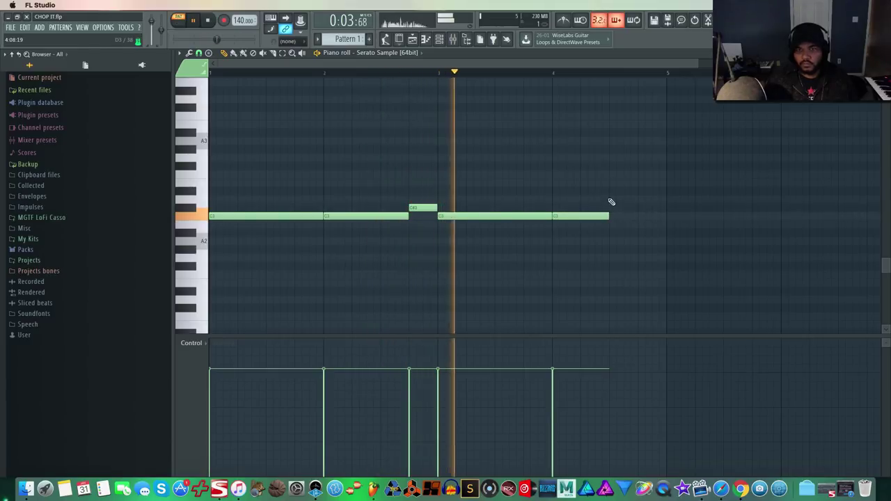
# - Fill the last two beats of bar 4 with a one-beat D#3 followed by a one-beat C#3
pyautogui.click(638, 200)
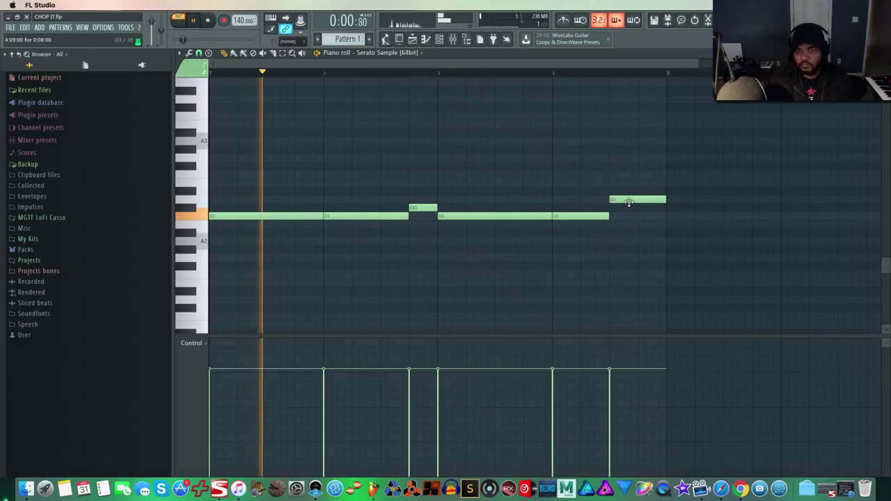
pyautogui.moveTo(632, 193); pyautogui.dragTo(631, 187)
pyautogui.click(611, 72)
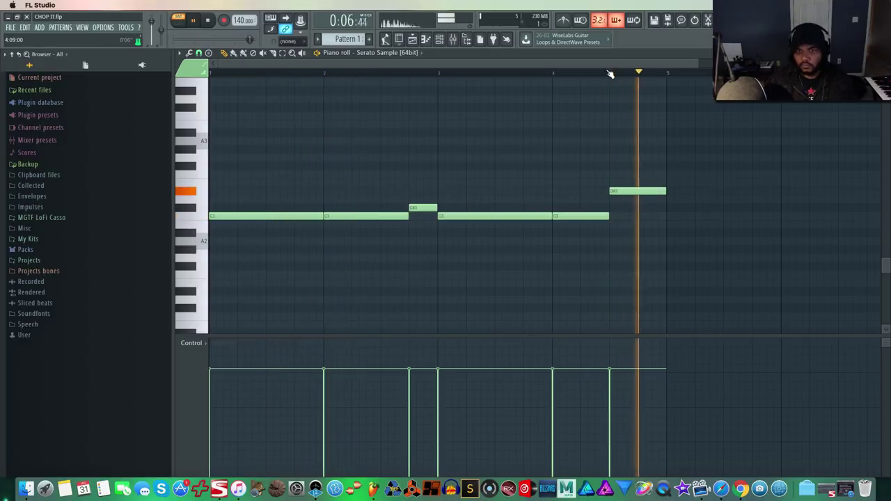
pyautogui.click(581, 73)
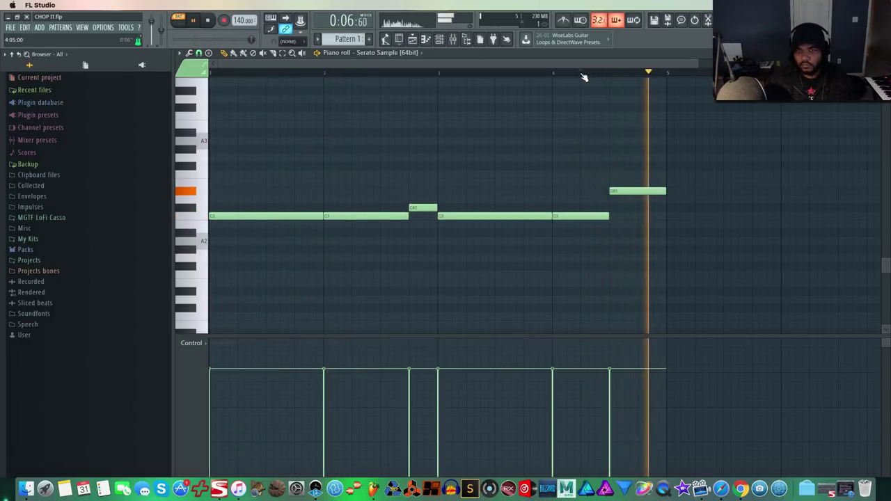
pyautogui.moveTo(666, 191); pyautogui.dragTo(638, 192)
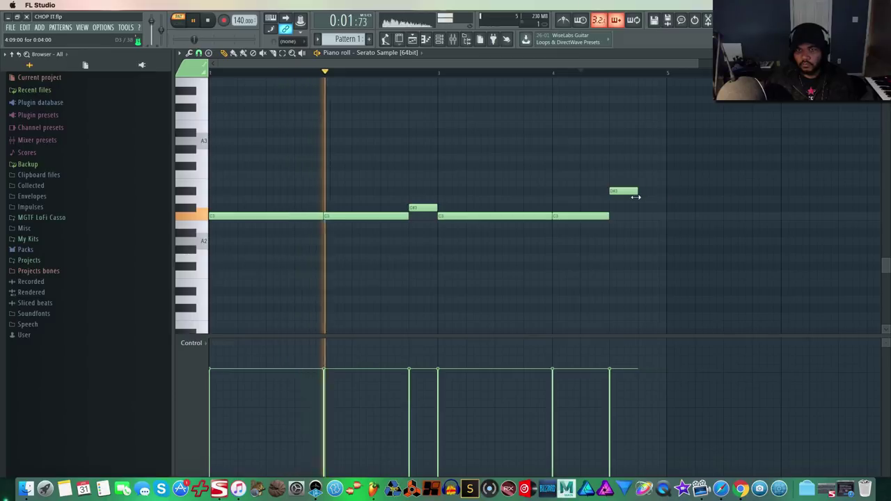
pyautogui.click(648, 200)
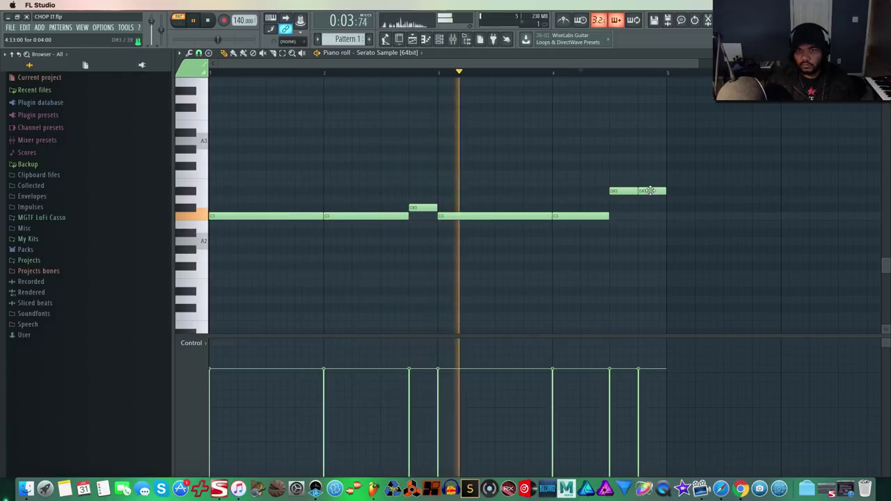
pyautogui.moveTo(650, 202); pyautogui.dragTo(648, 209)
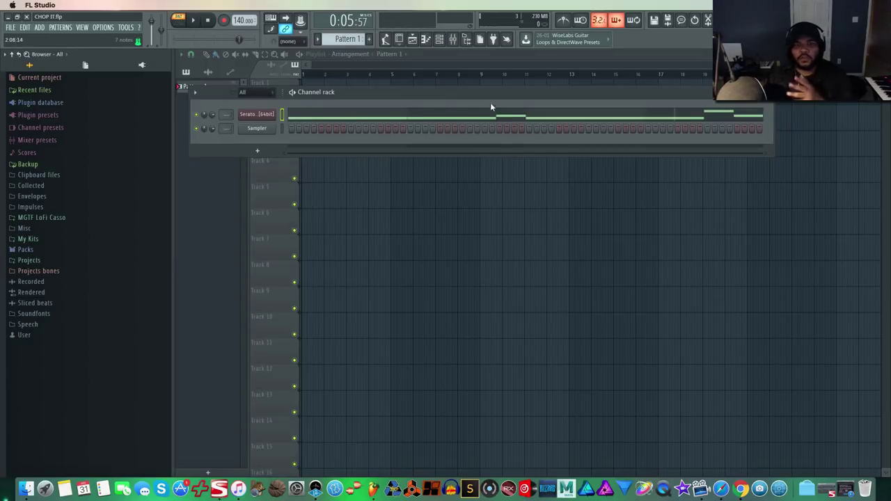
# - Move the channel rack lower and place Pattern 1 at bar 1 of playlist Track 1
pyautogui.moveTo(490, 106); pyautogui.dragTo(523, 161)
pyautogui.click(370, 98)
pyautogui.moveTo(370, 98); pyautogui.dragTo(346, 98)
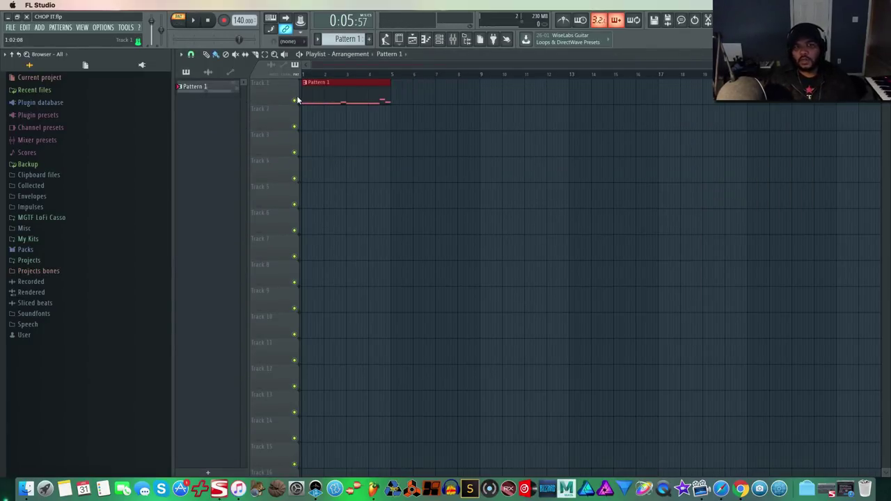
# - Create a new pattern named TRAP and place it at bar 1 of playlist Track 2
pyautogui.click(439, 39)
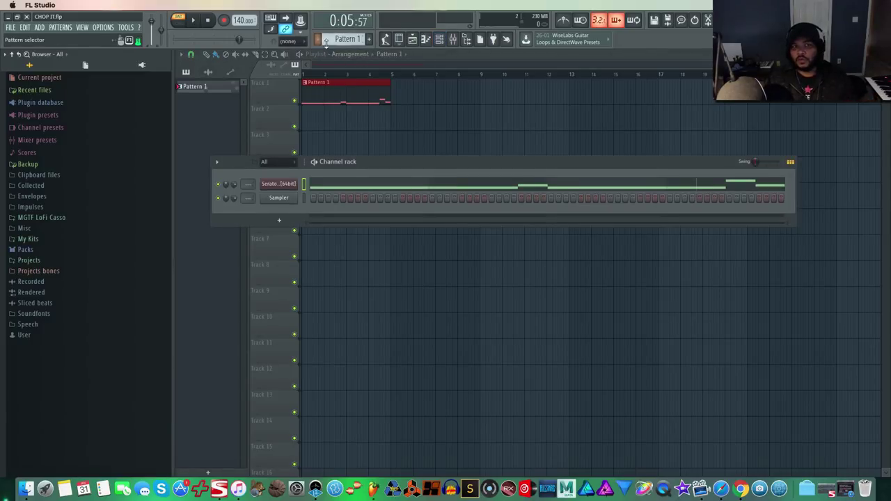
pyautogui.click(369, 39)
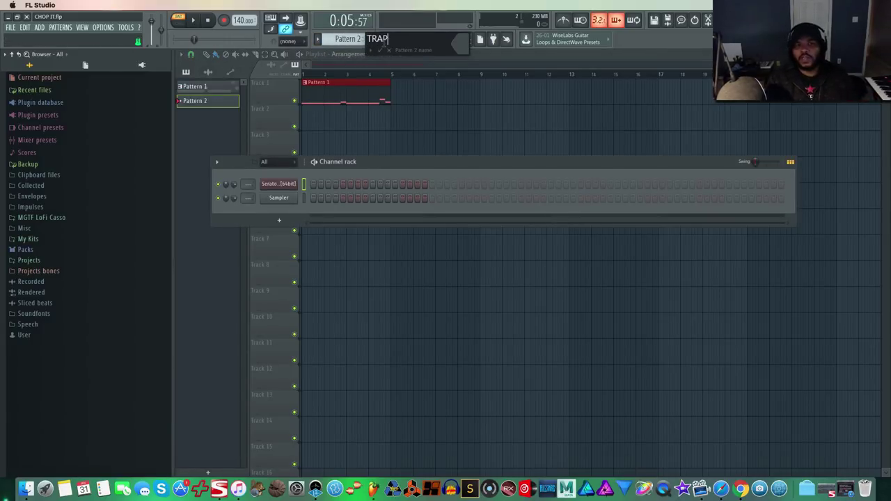
pyautogui.write('TRAP')
pyautogui.press('Return')
pyautogui.click(337, 110)
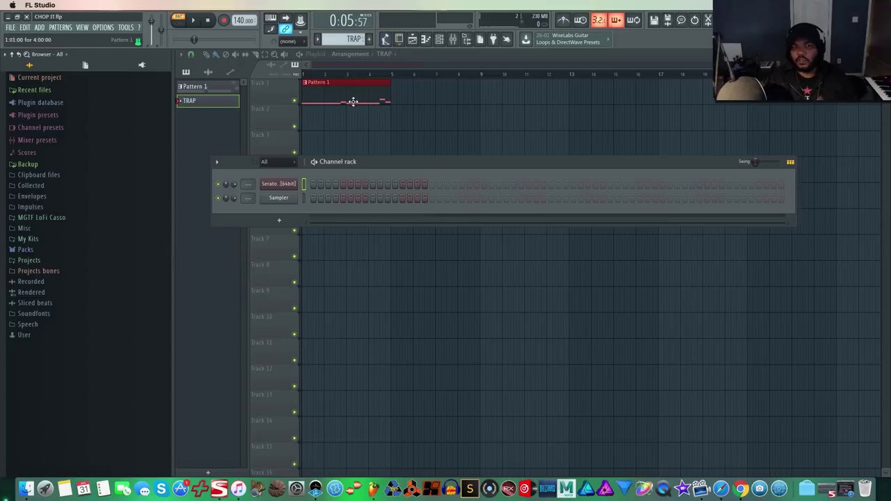
pyautogui.moveTo(337, 125); pyautogui.dragTo(312, 114)
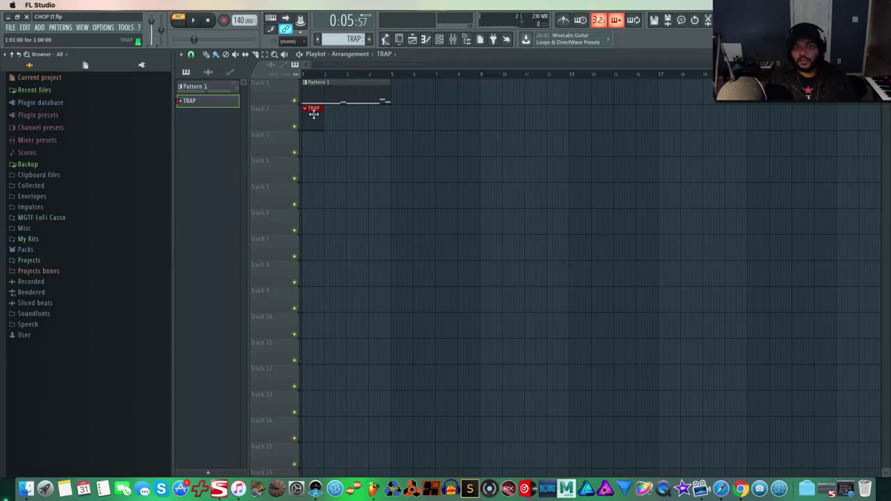
# - Set the playlist's grid snap to Bar
pyautogui.click(439, 40)
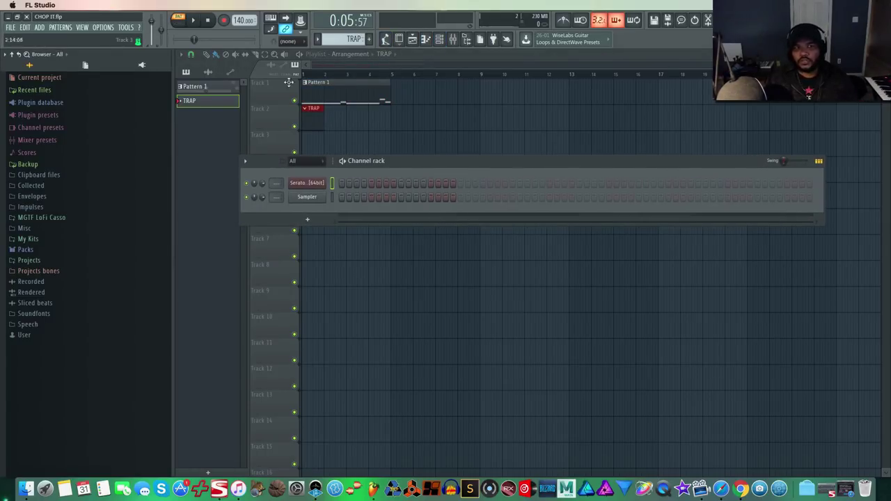
pyautogui.click(191, 55)
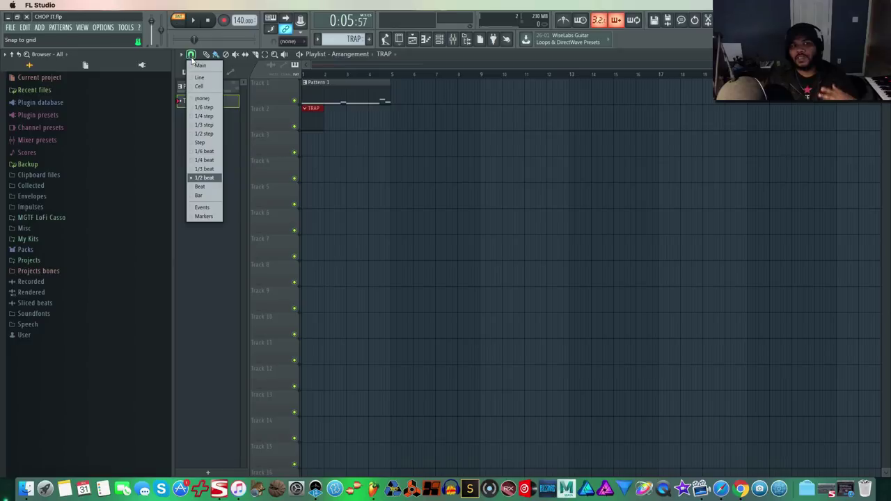
pyautogui.click(201, 196)
pyautogui.scroll(5, 446, 209)
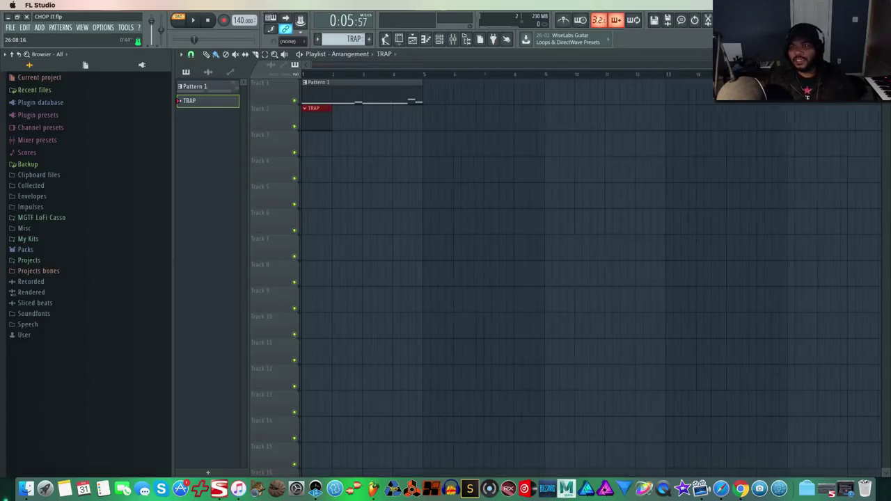
# - Show the channel rack below the placed clips and open the My Kits folder in the browser
pyautogui.click(442, 42)
pyautogui.moveTo(504, 165); pyautogui.dragTo(512, 191)
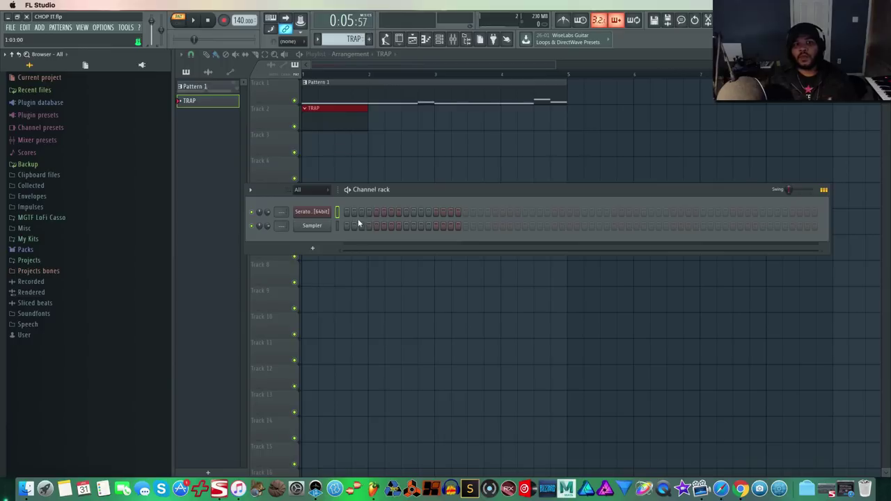
pyautogui.click(97, 243)
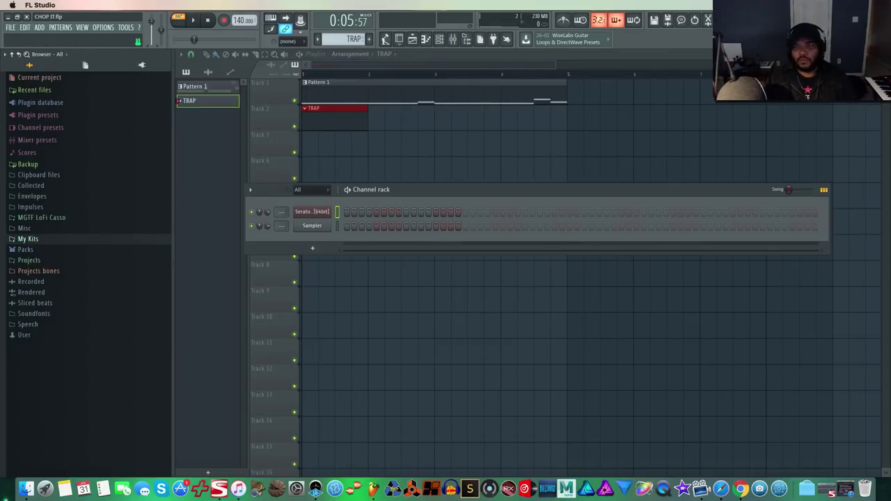
pyautogui.click(760, 5)
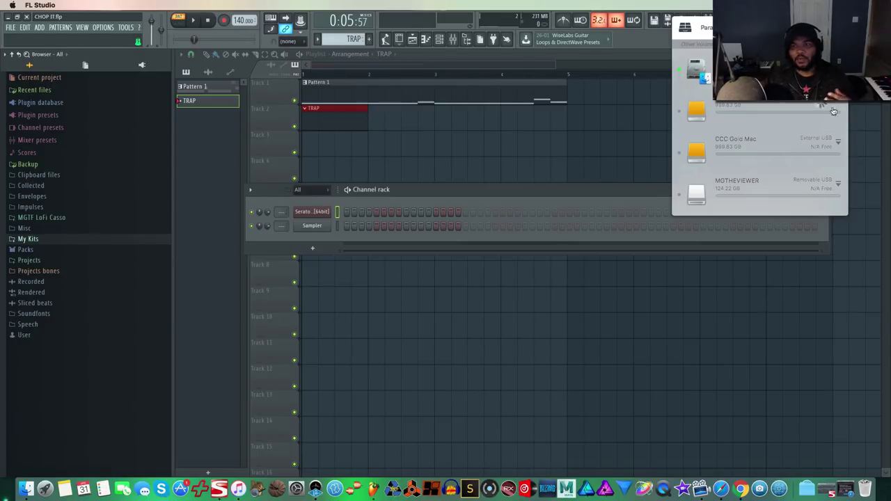
pyautogui.click(565, 195)
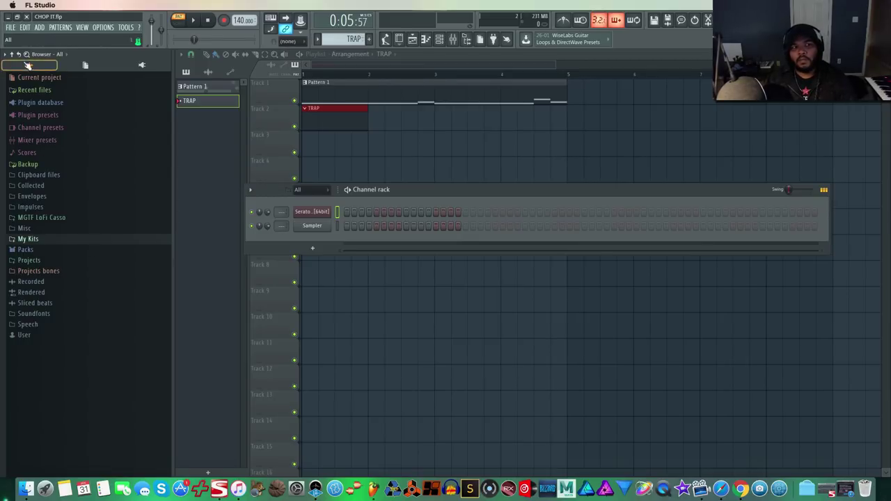
# - Open the Kicks folder of the Sonics Empire - 808 Renaissance kit inside My Kits' #TRAP folder
pyautogui.click(36, 239)
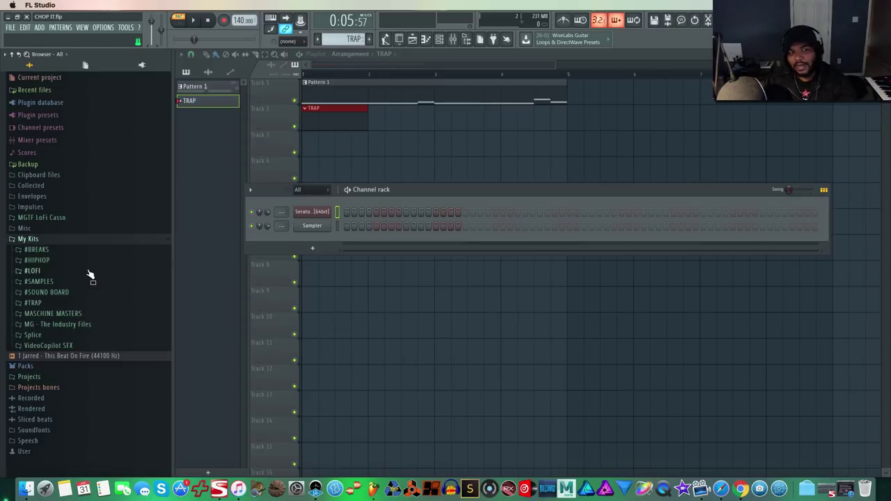
pyautogui.click(63, 303)
pyautogui.scroll(-2, 118, 304)
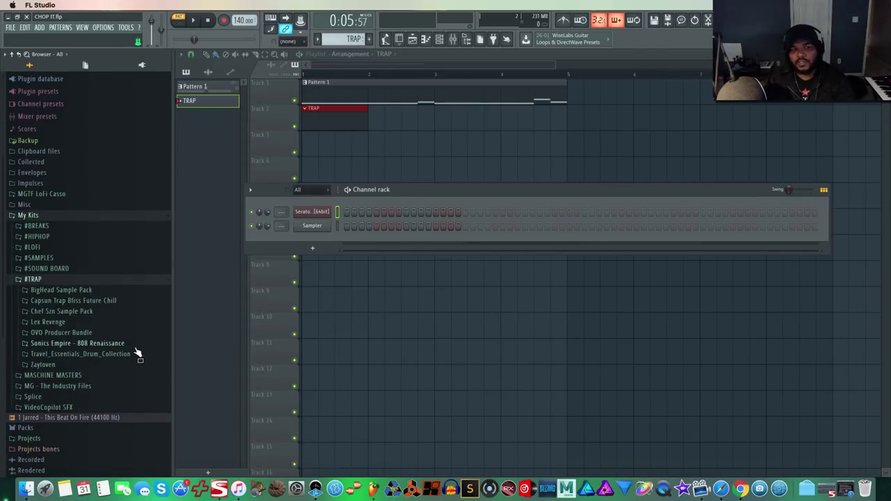
pyautogui.click(76, 343)
pyautogui.moveTo(486, 185); pyautogui.dragTo(459, 193)
pyautogui.click(79, 407)
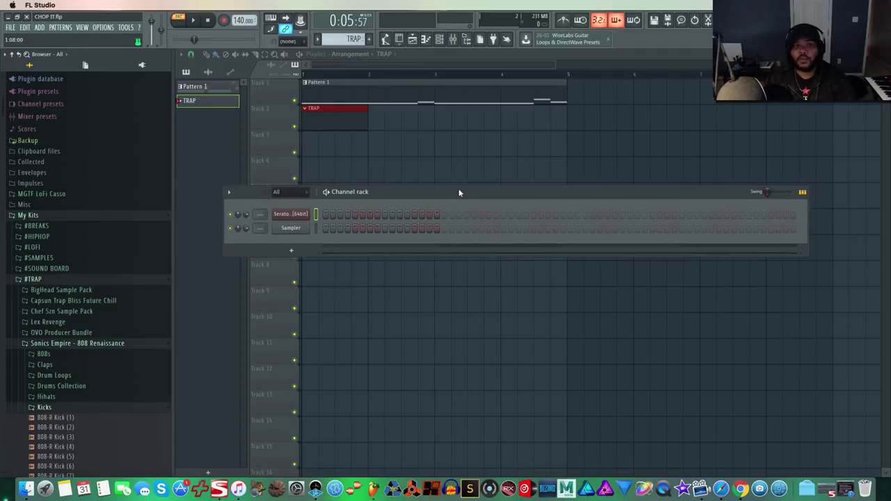
# - Load 808-R Kick (8) onto the Sampler channel and place kicks on steps 1 and 17 of the TRAP pattern
pyautogui.scroll(-5, 106, 408)
pyautogui.click(74, 346)
pyautogui.click(73, 346)
pyautogui.scroll(-1, 96, 408)
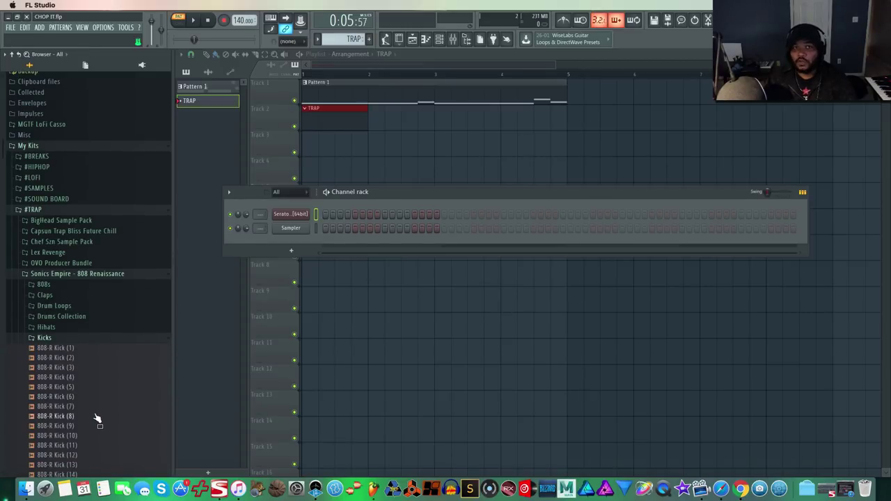
pyautogui.moveTo(97, 418); pyautogui.dragTo(289, 228)
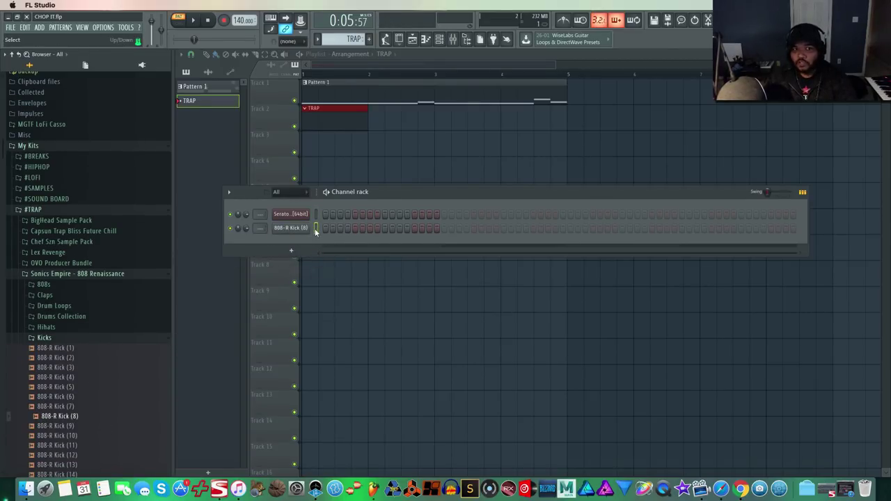
pyautogui.click(445, 229)
# - Audition samples in the 808 Renaissance Snares folder and add 808-R Snare (29) as a new channel
pyautogui.click(67, 337)
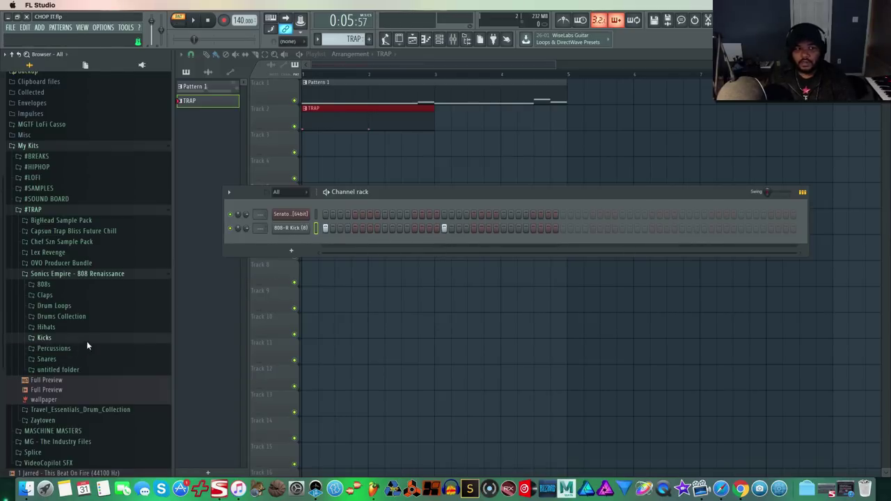
pyautogui.click(84, 362)
pyautogui.scroll(-2, 105, 401)
pyautogui.click(104, 376)
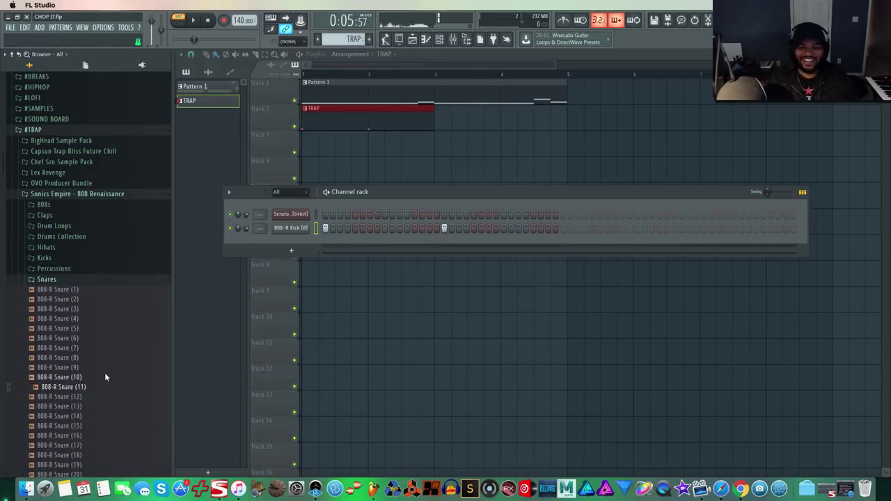
pyautogui.click(103, 358)
pyautogui.click(105, 424)
pyautogui.moveTo(106, 425); pyautogui.dragTo(373, 243)
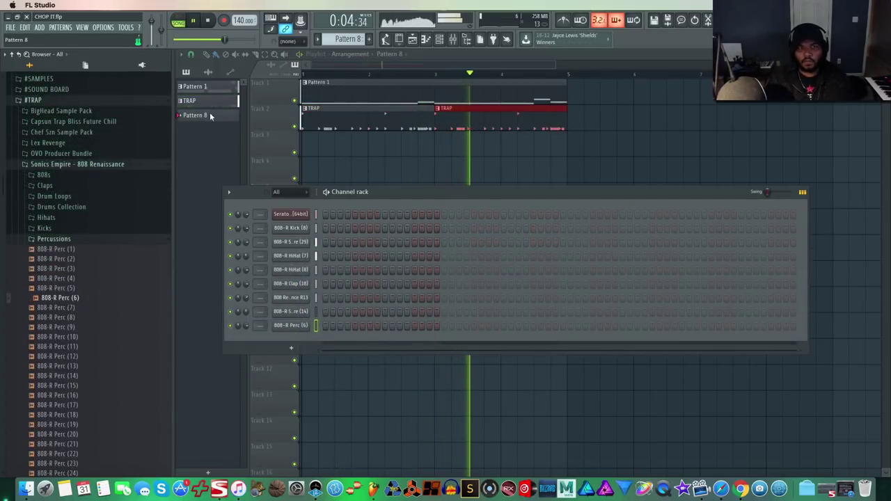
# - Select the TRAP pattern and open the mixer with playback stopped
pyautogui.click(205, 101)
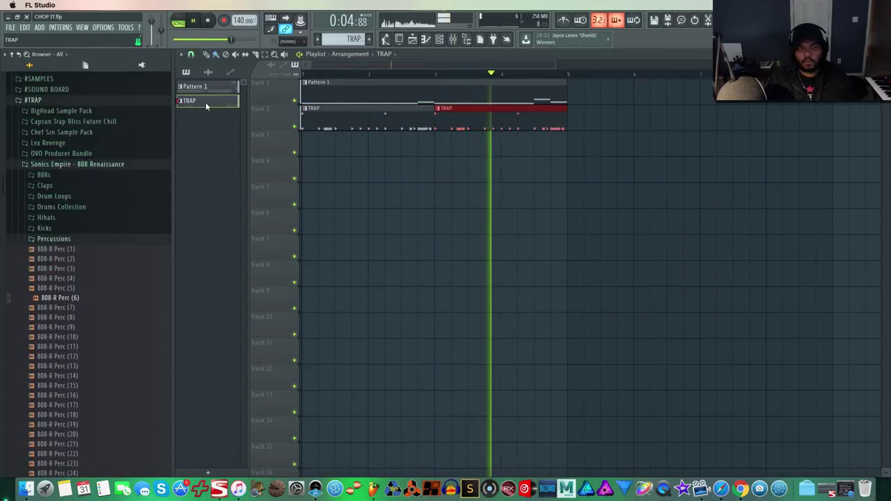
pyautogui.click(439, 39)
pyautogui.click(452, 40)
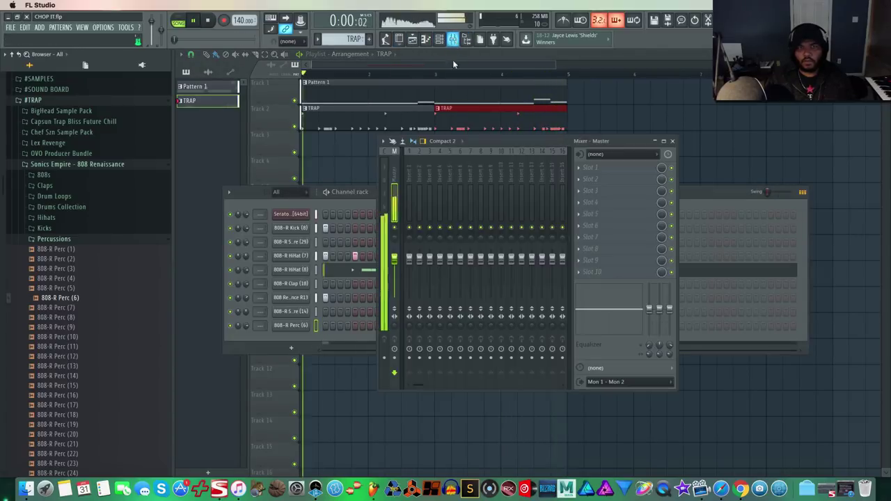
pyautogui.press('space')
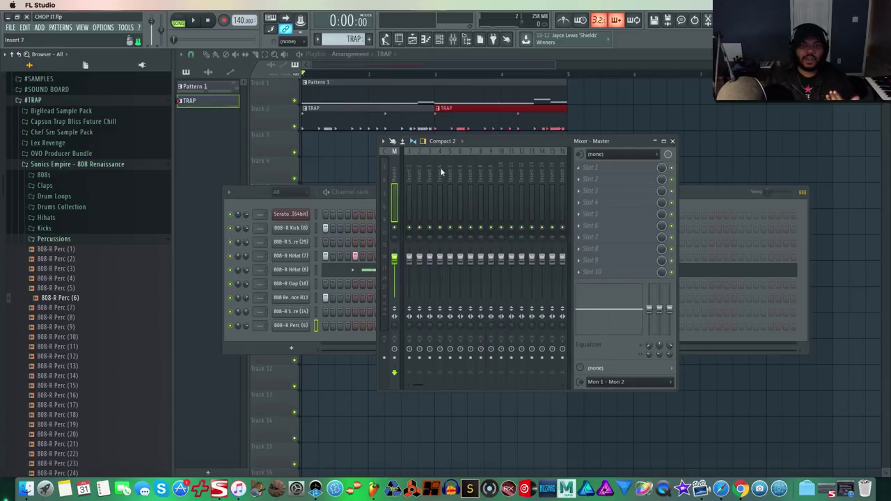
# - Route the Serato Sample channel to mixer Insert 1 and load ShaperBox in that insert's first effect slot
pyautogui.click(285, 230)
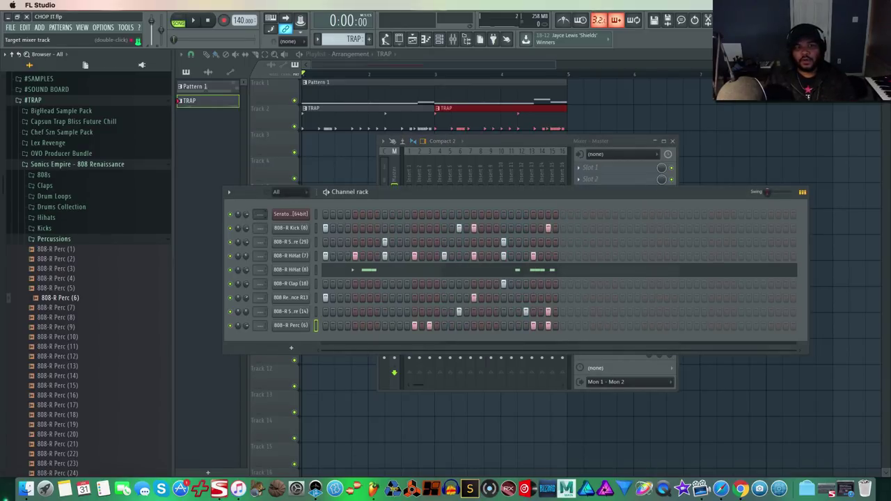
pyautogui.click(407, 169)
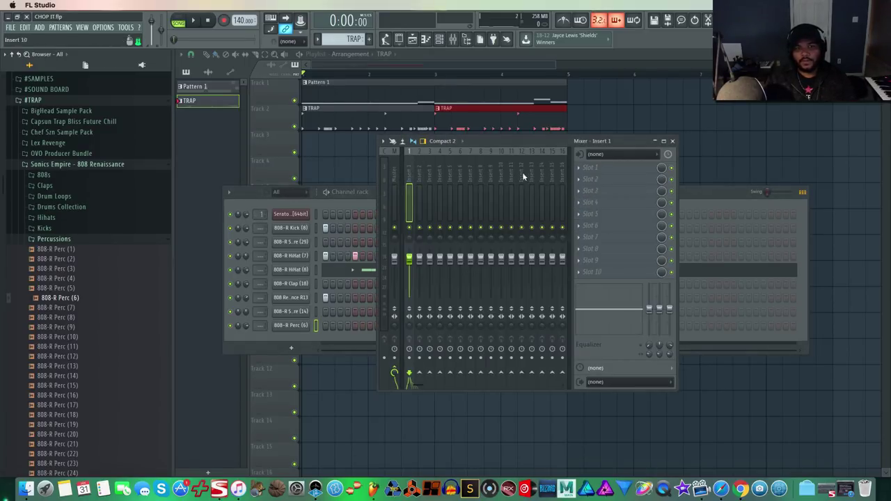
pyautogui.click(592, 170)
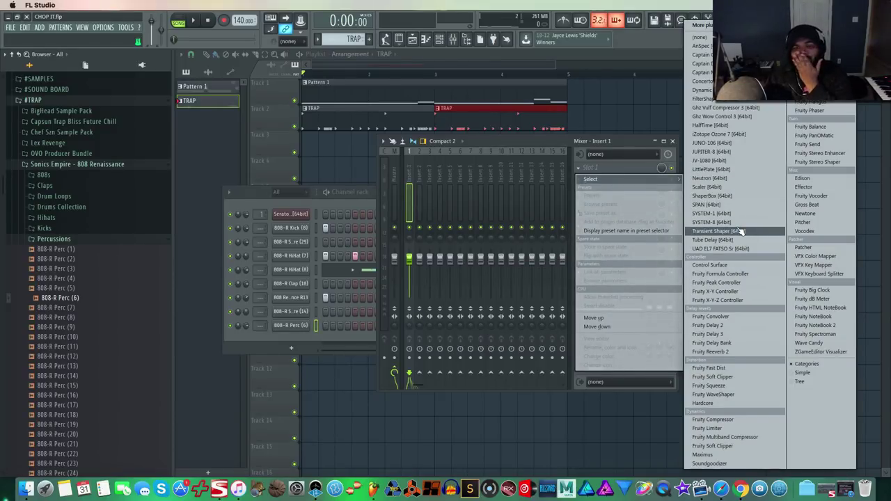
pyautogui.click(737, 195)
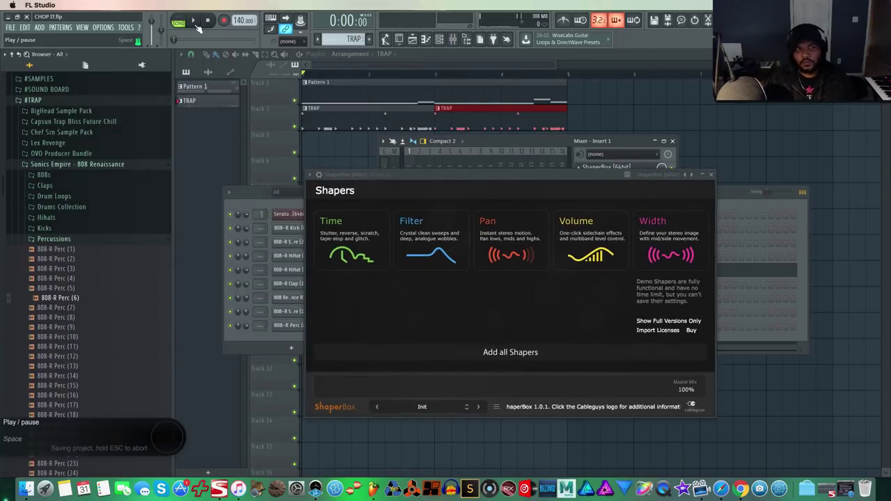
# - Audition ShaperBox presets during playback, choose Timer 1, and close the plugin and mixer windows
pyautogui.click(195, 23)
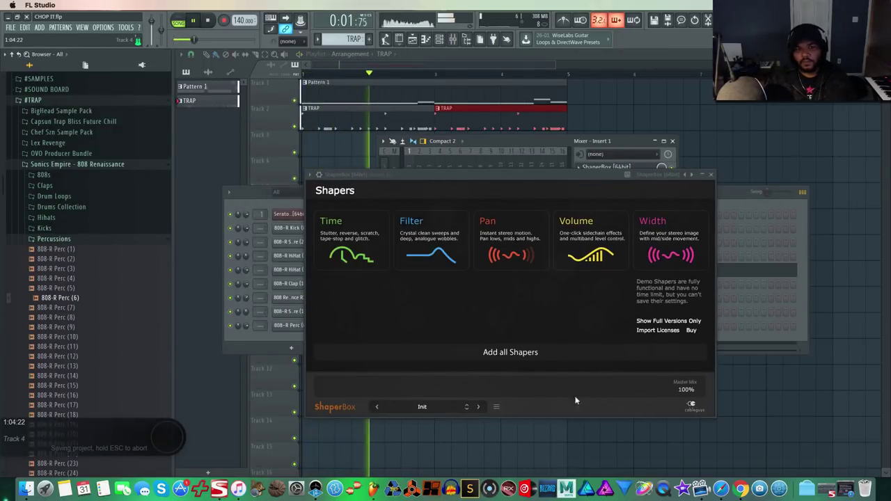
pyautogui.click(478, 407)
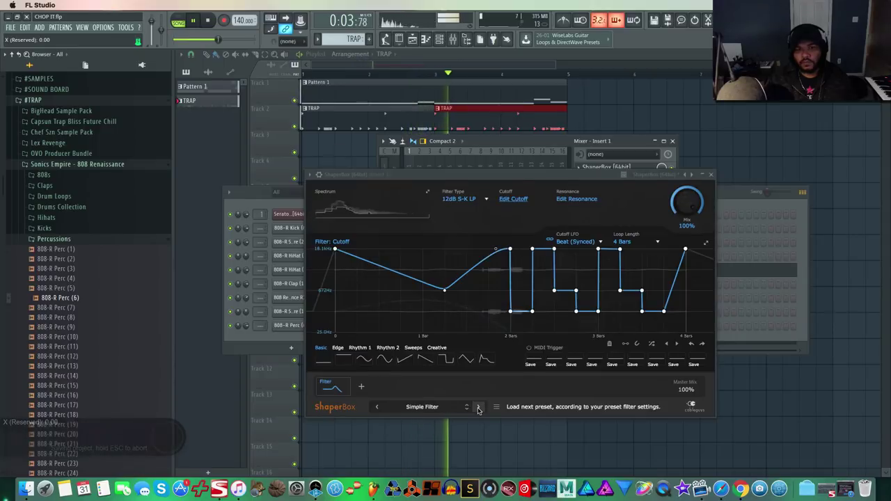
pyautogui.click(479, 407)
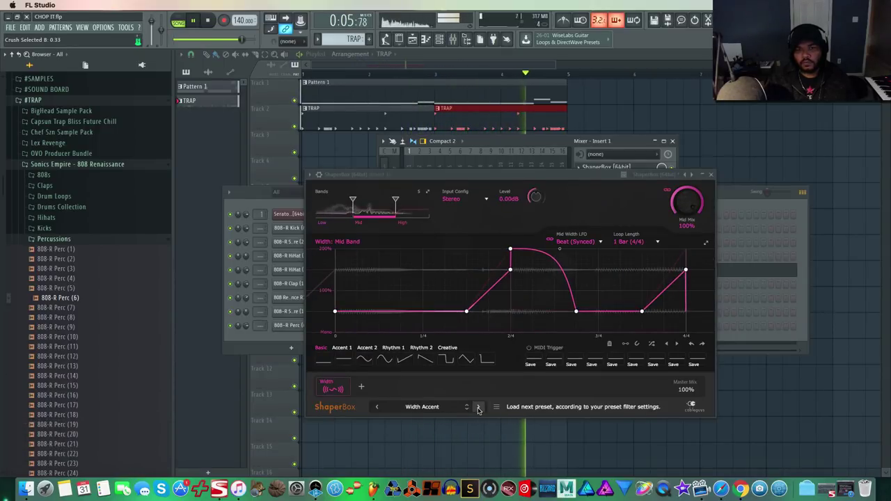
pyautogui.click(478, 408)
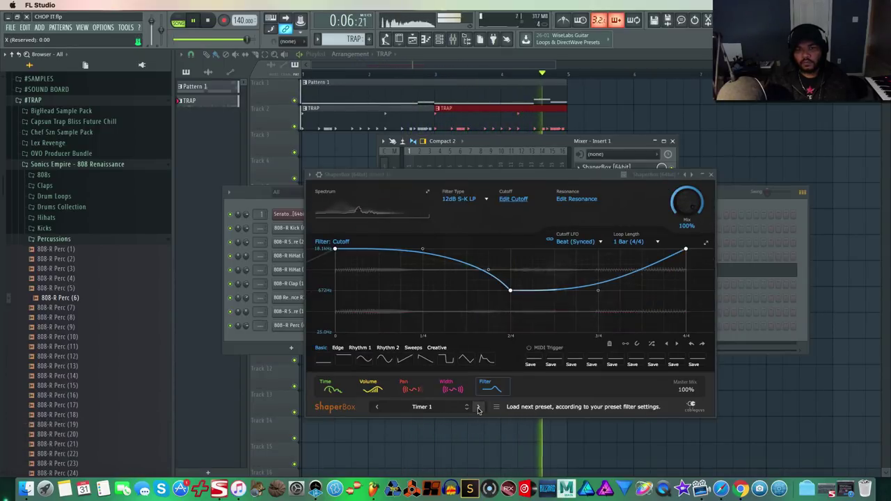
pyautogui.click(710, 174)
pyautogui.click(672, 141)
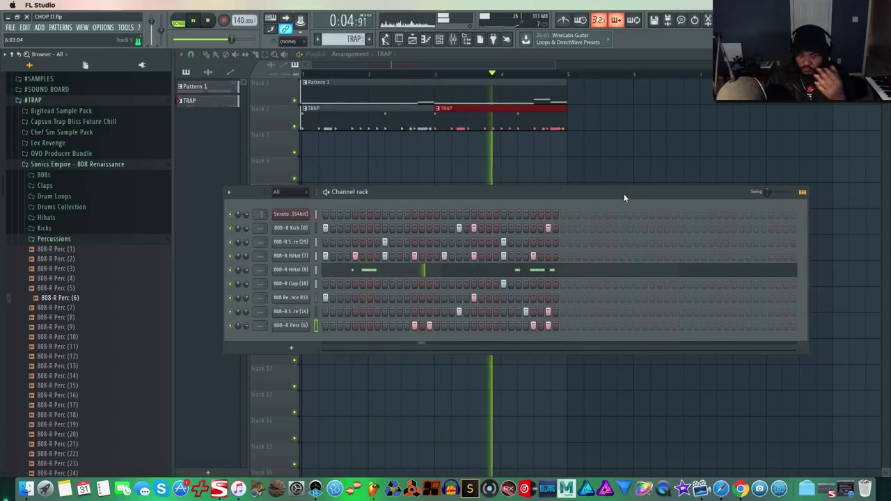
# - Load HalfTime in the first effect slot of the Master track and leave only its window open over the channel rack
pyautogui.press('F9')
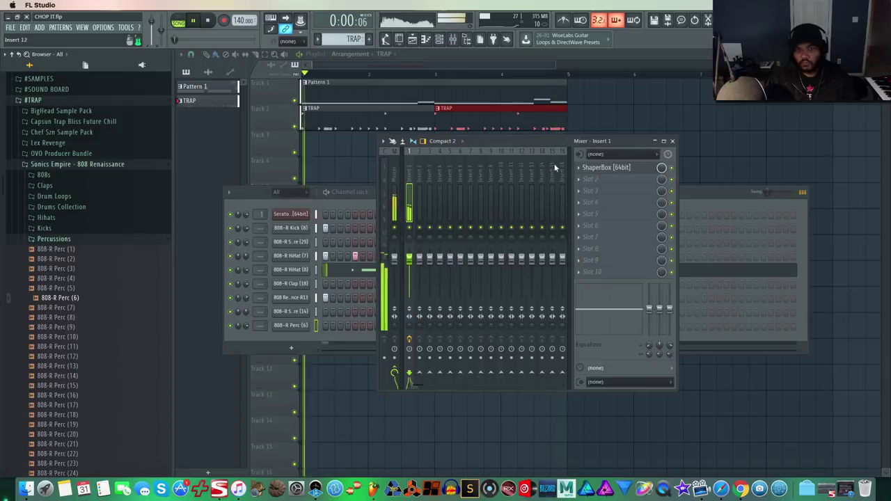
pyautogui.click(591, 179)
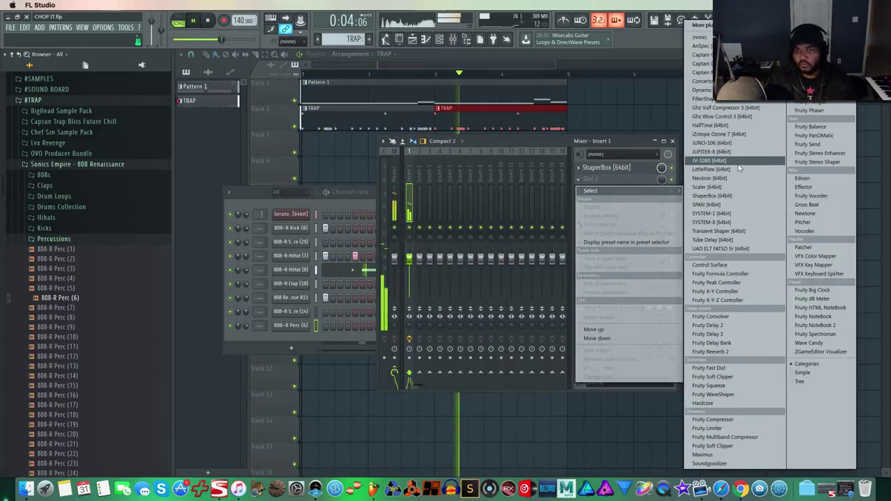
pyautogui.click(389, 166)
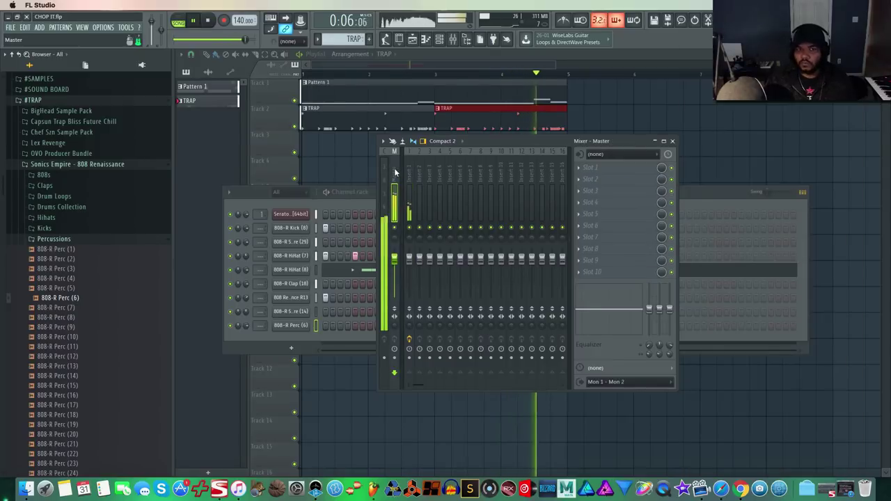
pyautogui.click(590, 179)
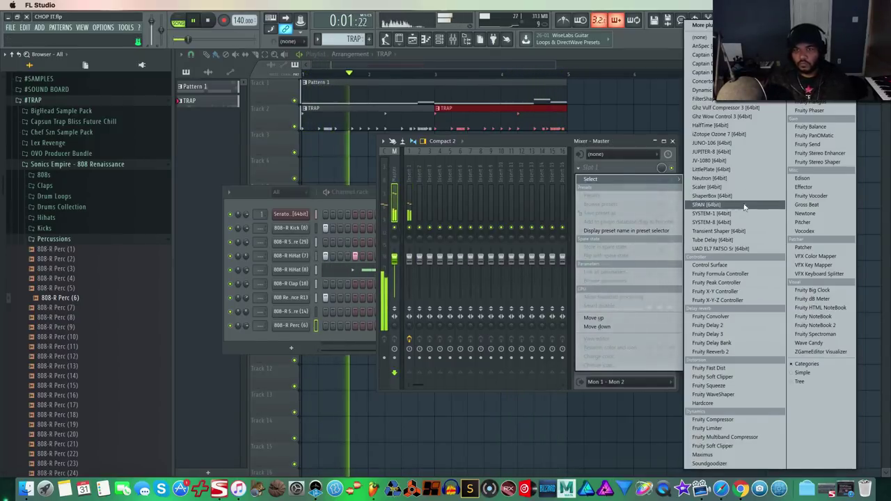
pyautogui.click(746, 128)
pyautogui.moveTo(155, 70); pyautogui.dragTo(735, 159)
pyautogui.click(673, 142)
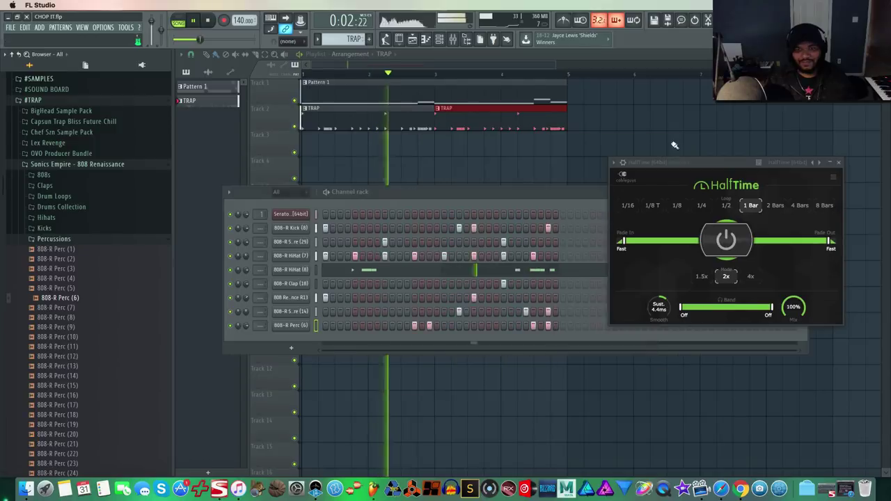
# - Set HalfTime to a 1/4 loop and 1.5x mode, compare playback with it on and off, and leave it switched off
pyautogui.click(703, 207)
pyautogui.click(701, 276)
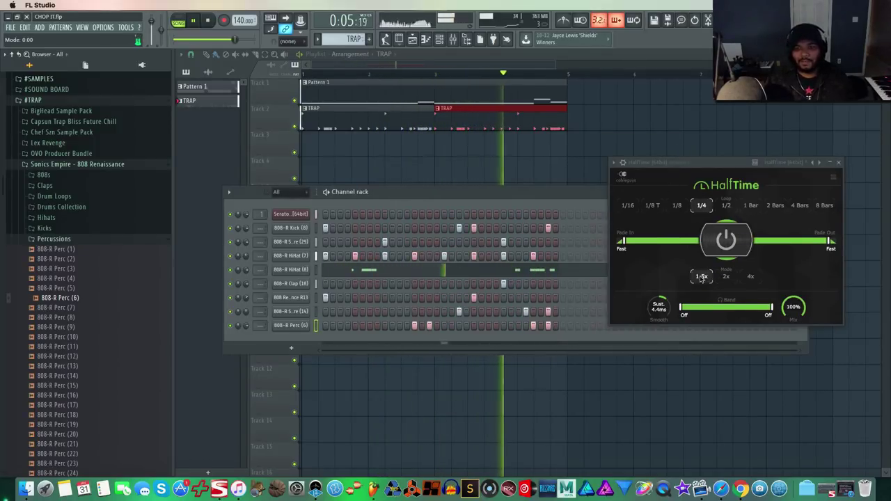
pyautogui.click(739, 240)
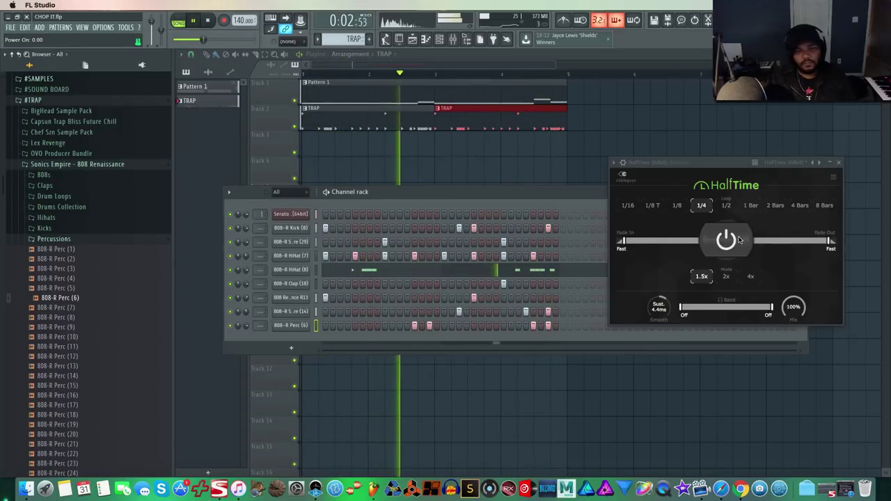
pyautogui.click(740, 240)
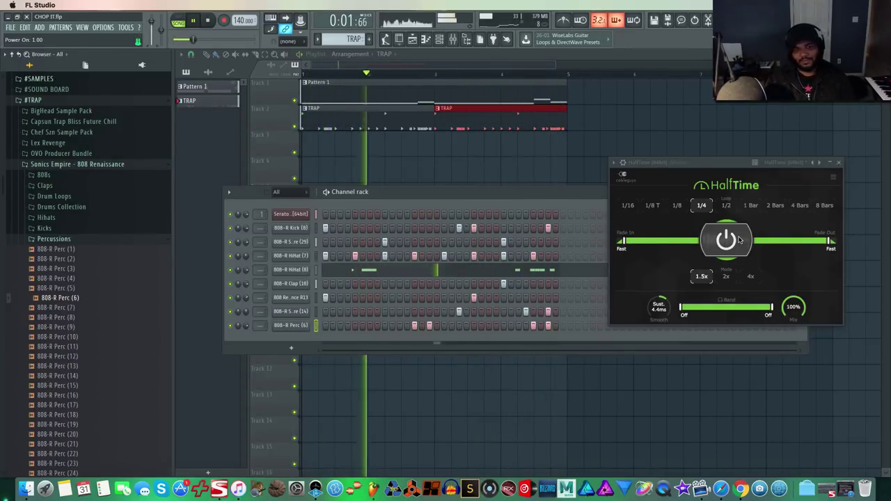
pyautogui.click(740, 241)
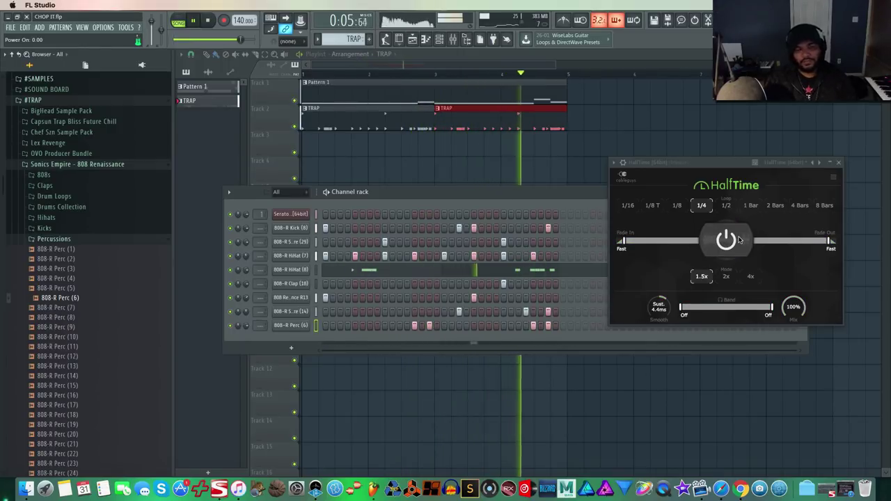
pyautogui.press('space')
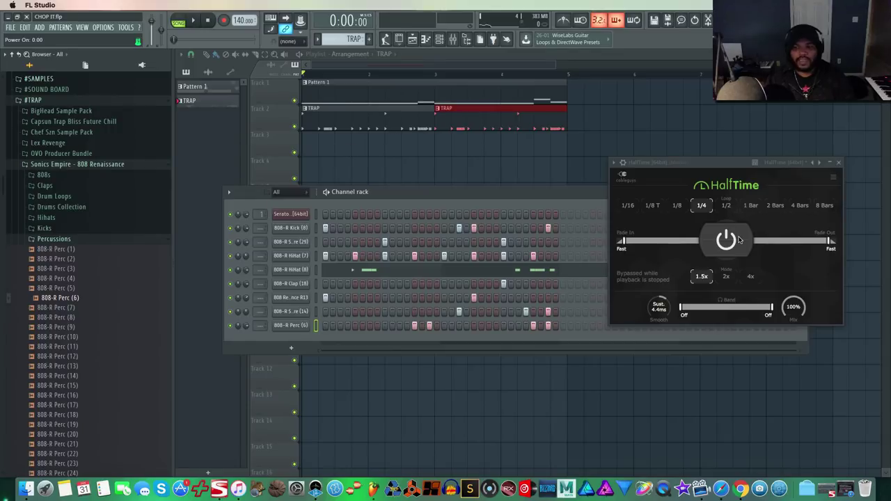
# - Save the project and briefly play the arrangement from the start
pyautogui.hotkey('ctrl', 's')
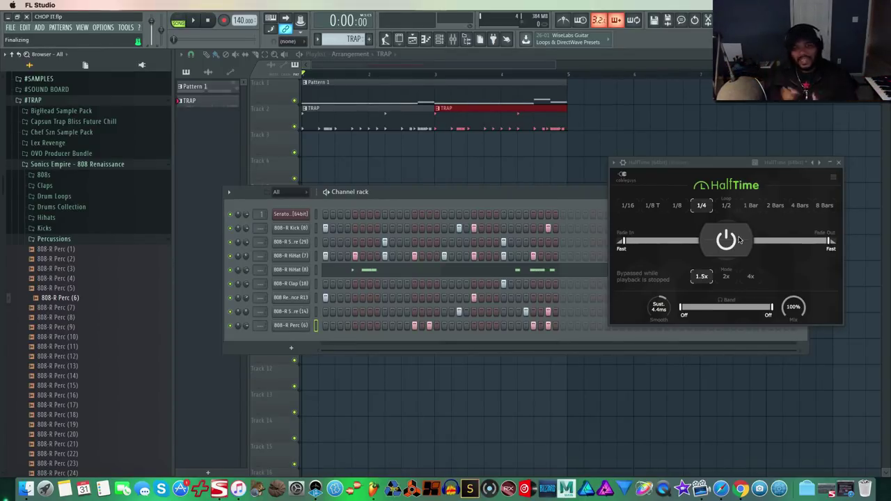
pyautogui.press('space')
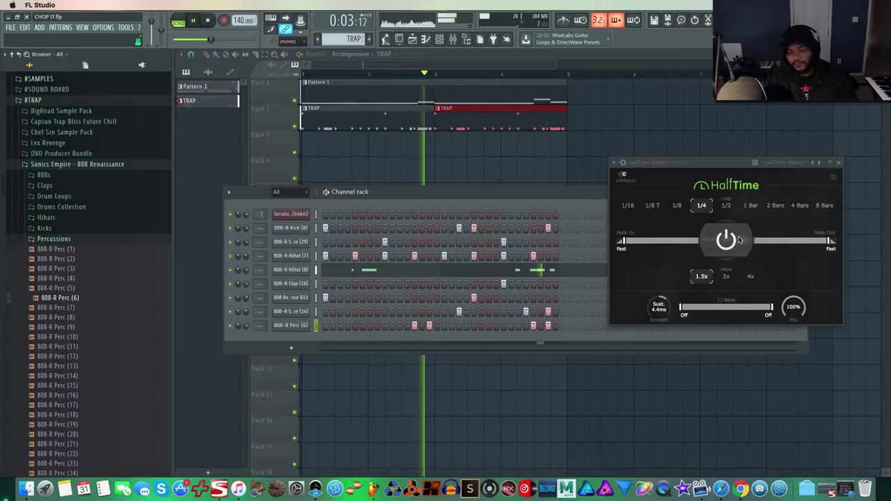
pyautogui.press('space')
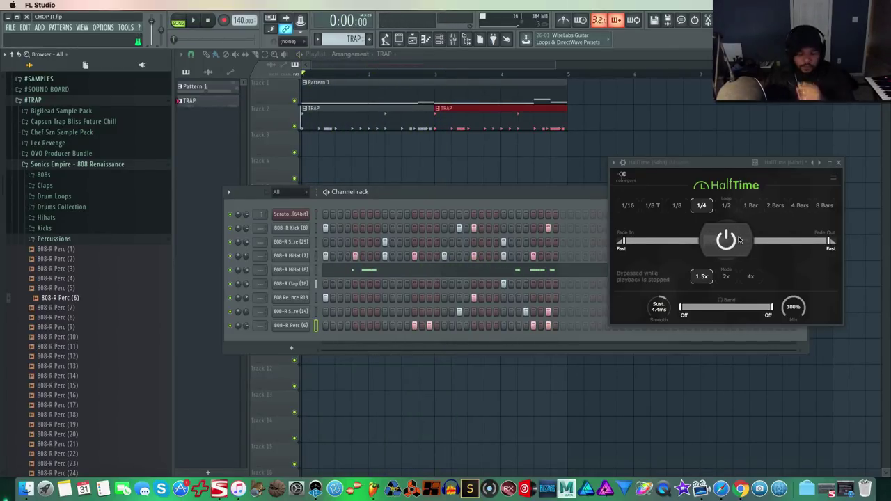